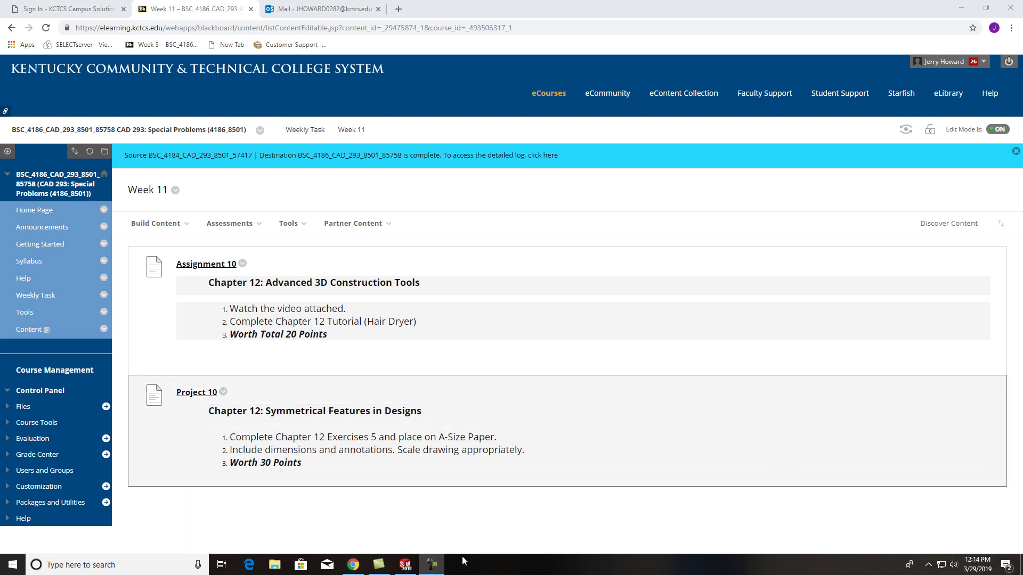
Switch to SOLIDWORKS and create a new part document.
left_click(412, 569)
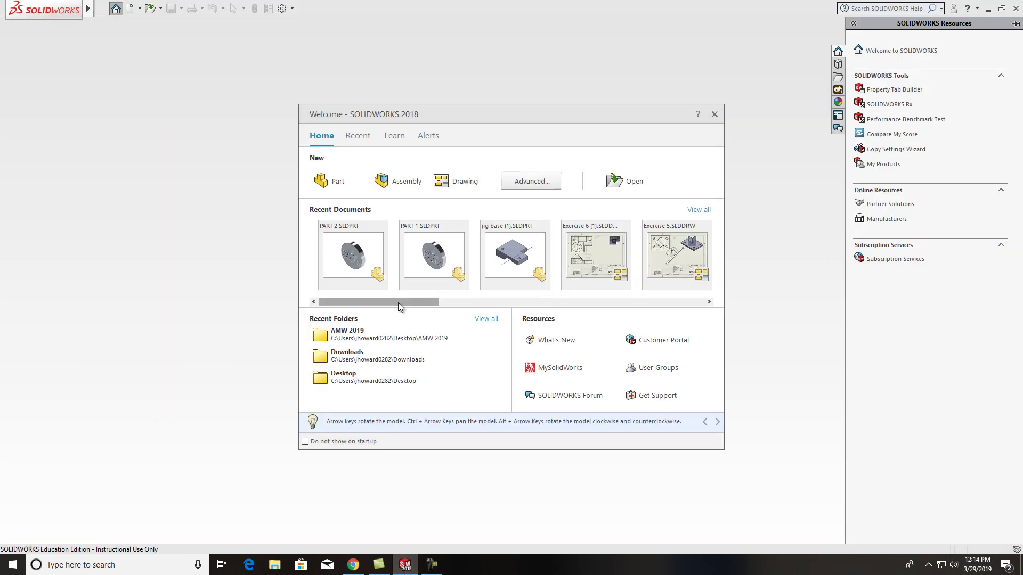
left_click(341, 182)
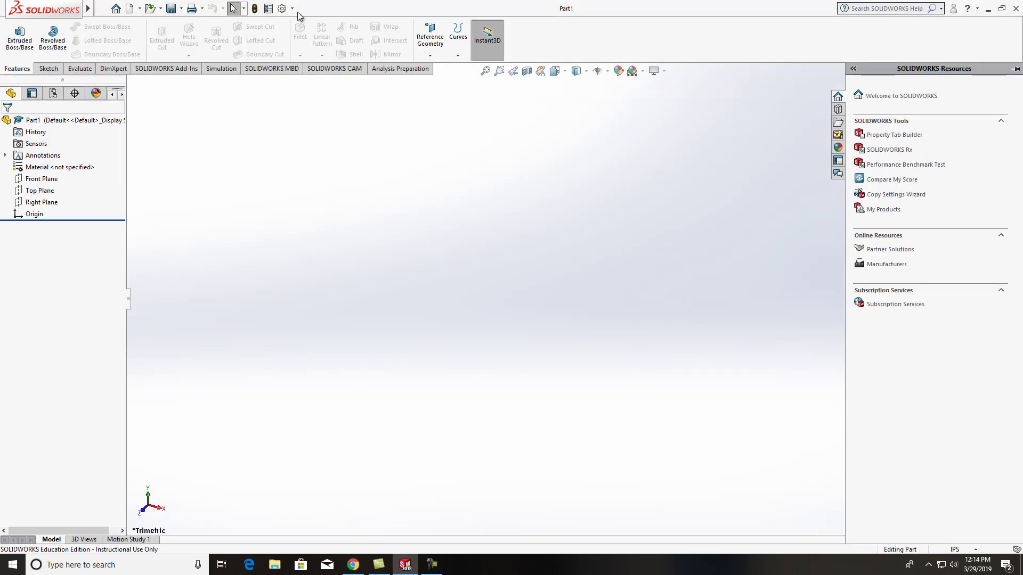
Set the part's length units to three decimal places in the IPS unit system.
left_click(292, 8)
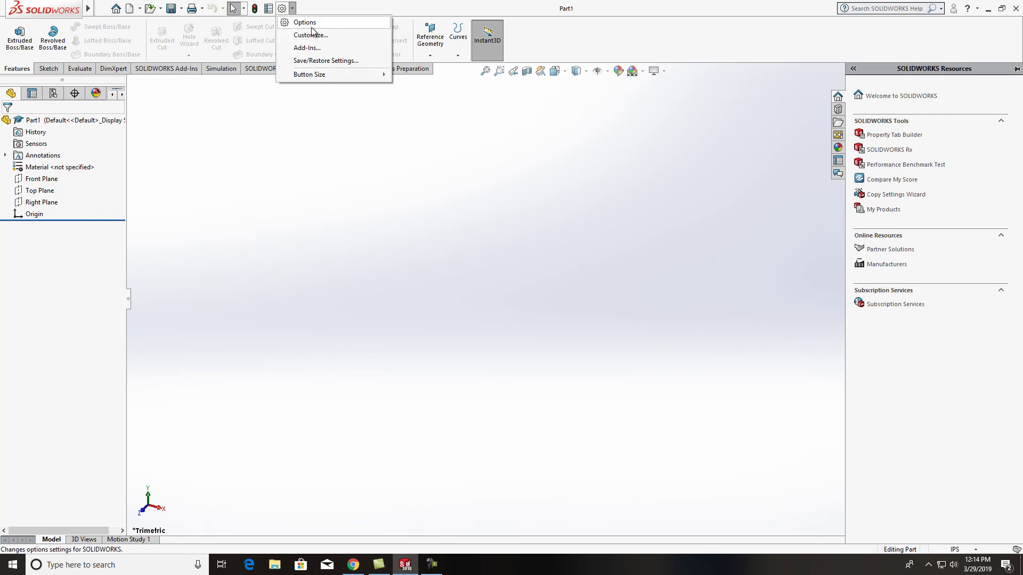
left_click(306, 22)
left_click(370, 100)
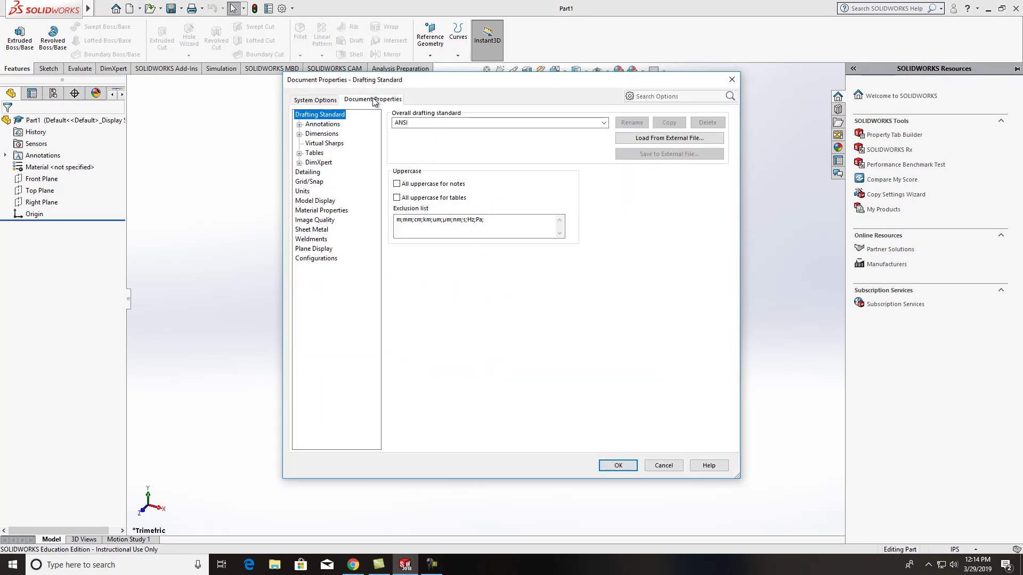
left_click(309, 191)
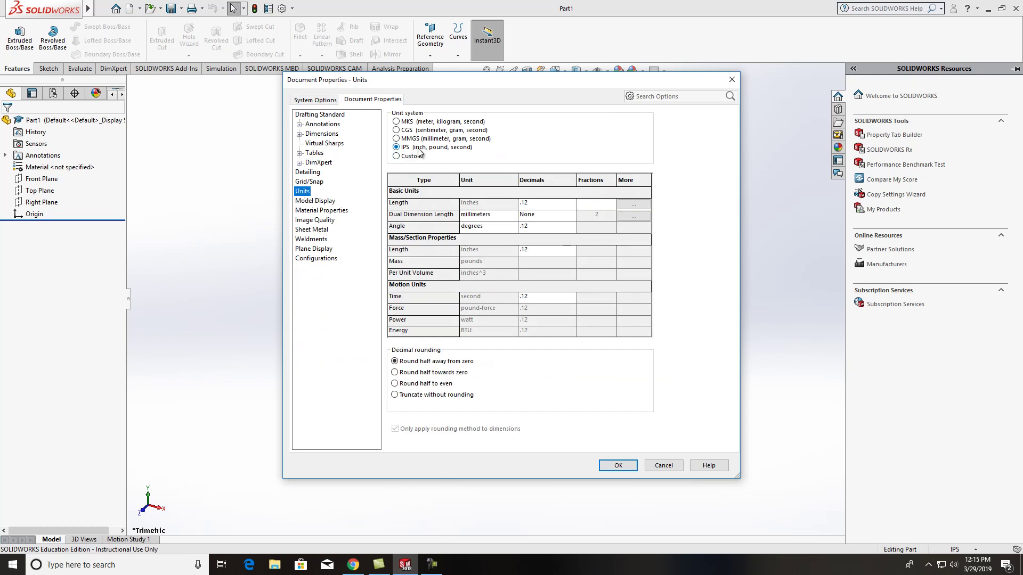
left_click(540, 204)
left_click(571, 203)
left_click(526, 222)
left_click(618, 466)
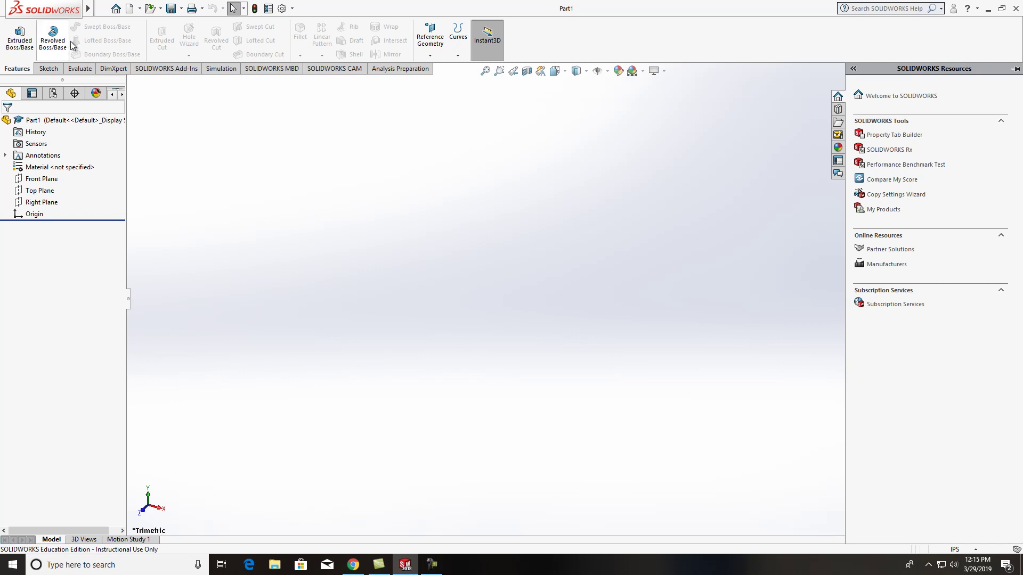
Start a sketch on the Front Plane and draw a circle of about 1.62 in radius centred on the origin.
left_click(41, 69)
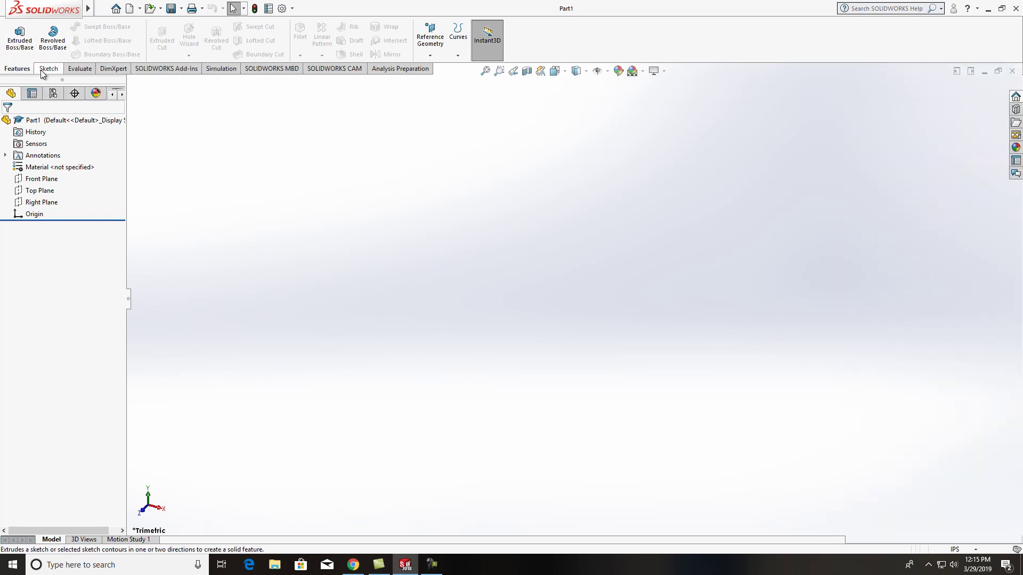
left_click(15, 34)
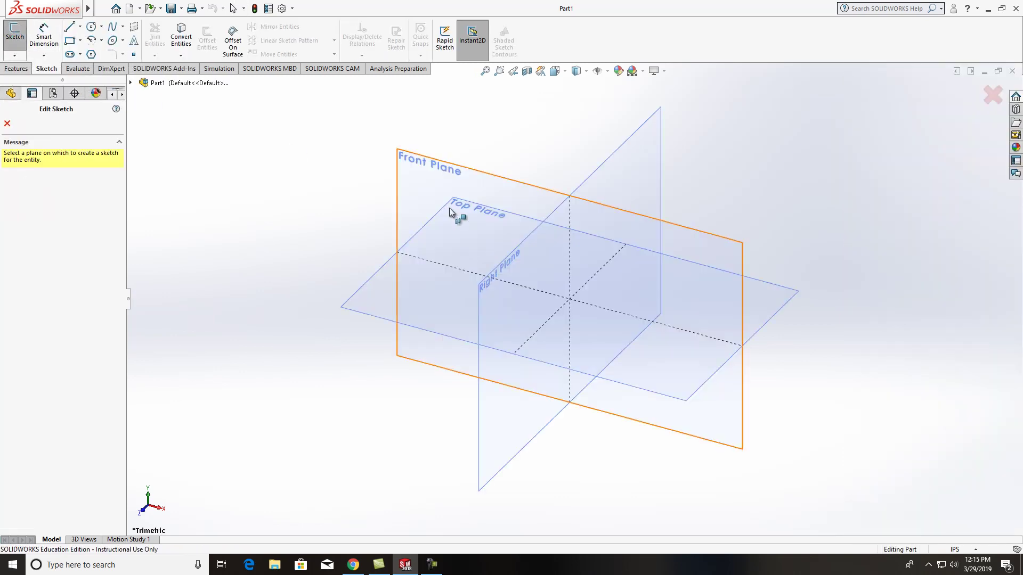
left_click(459, 176)
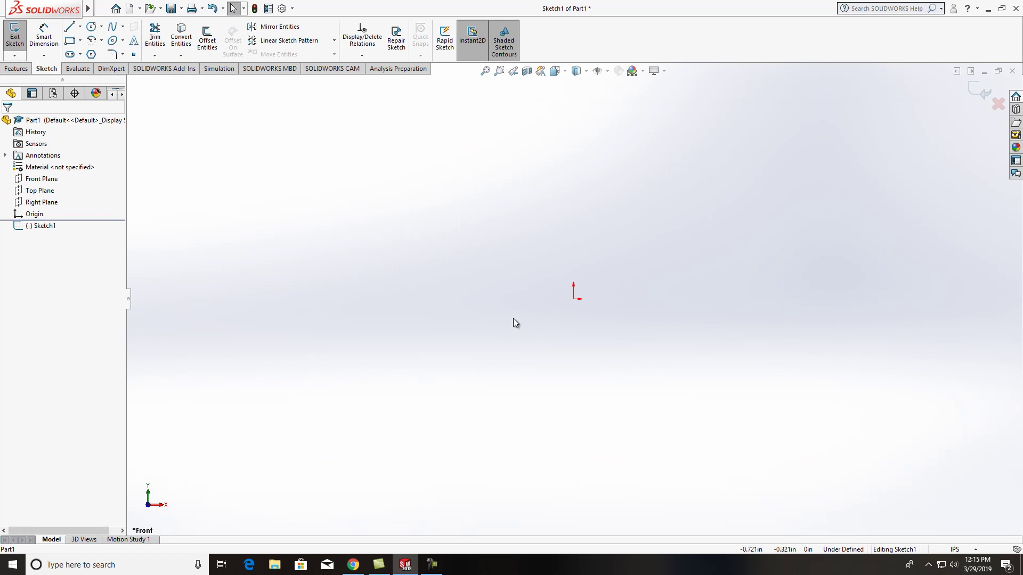
left_click(92, 26)
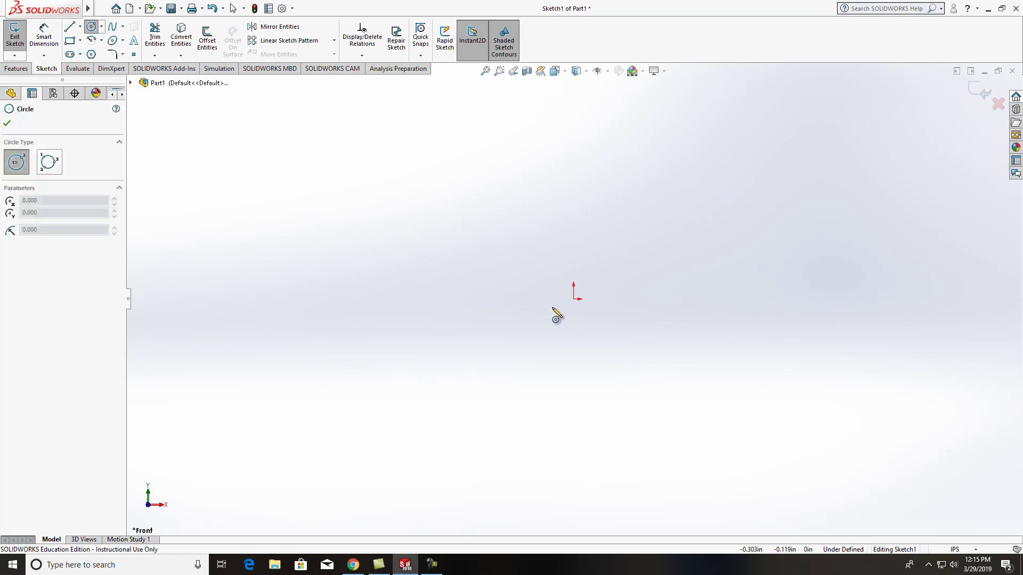
left_click(574, 299)
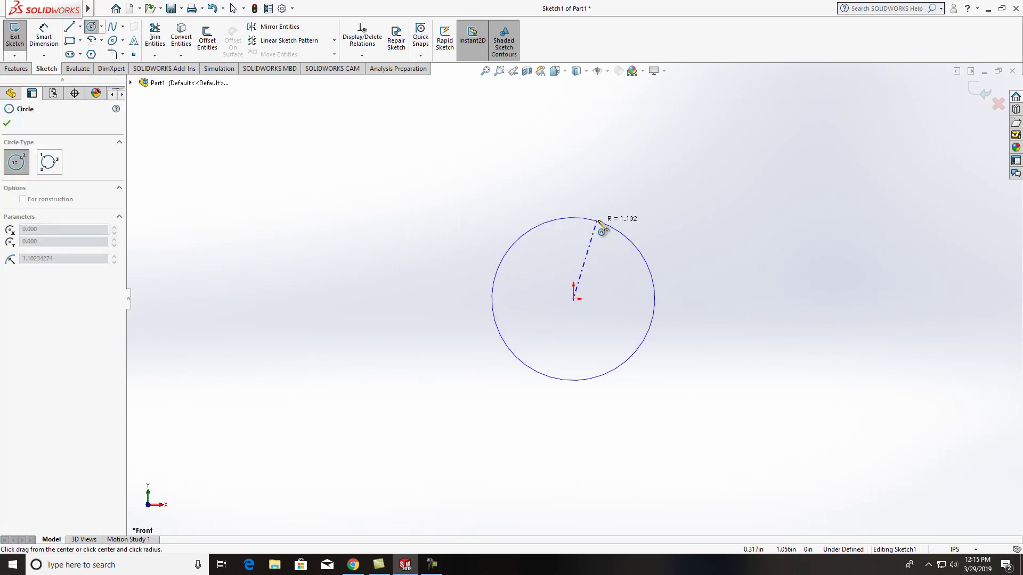
left_click(619, 189)
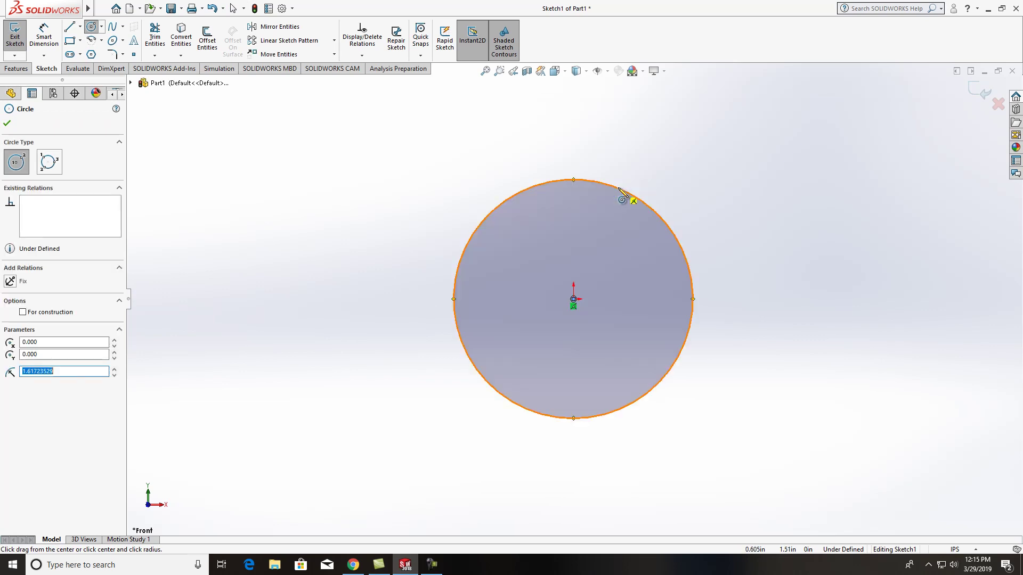
Dimension the circle's diameter and set it to 2 in.
left_click(44, 37)
left_click(568, 177)
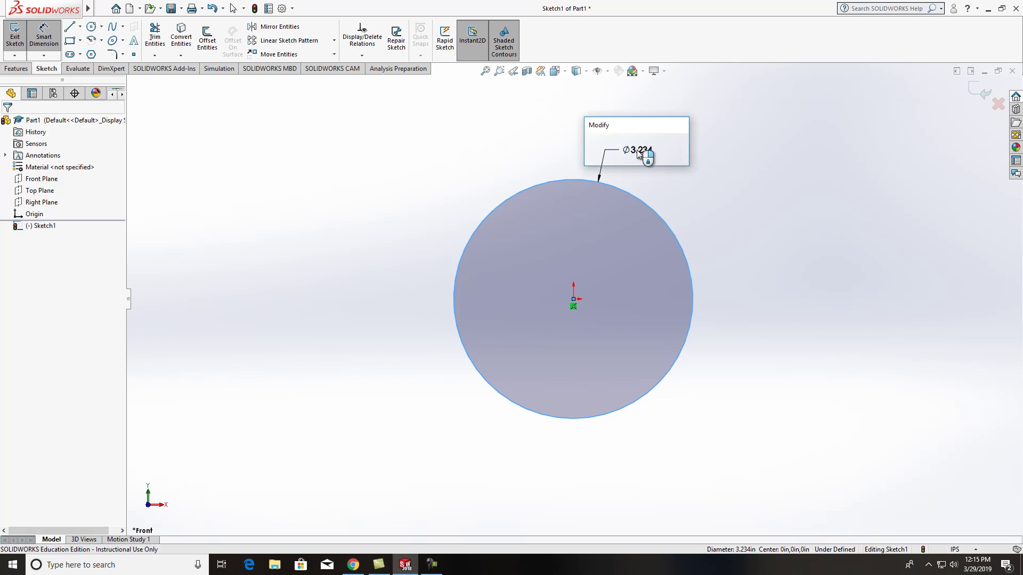
left_click(637, 152)
type("2")
key("Return")
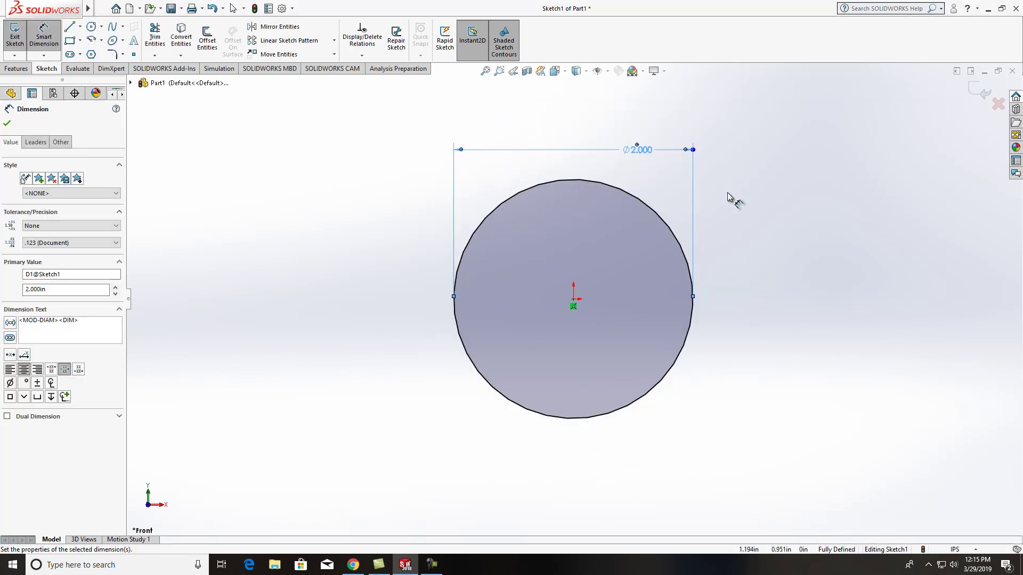
key("Escape")
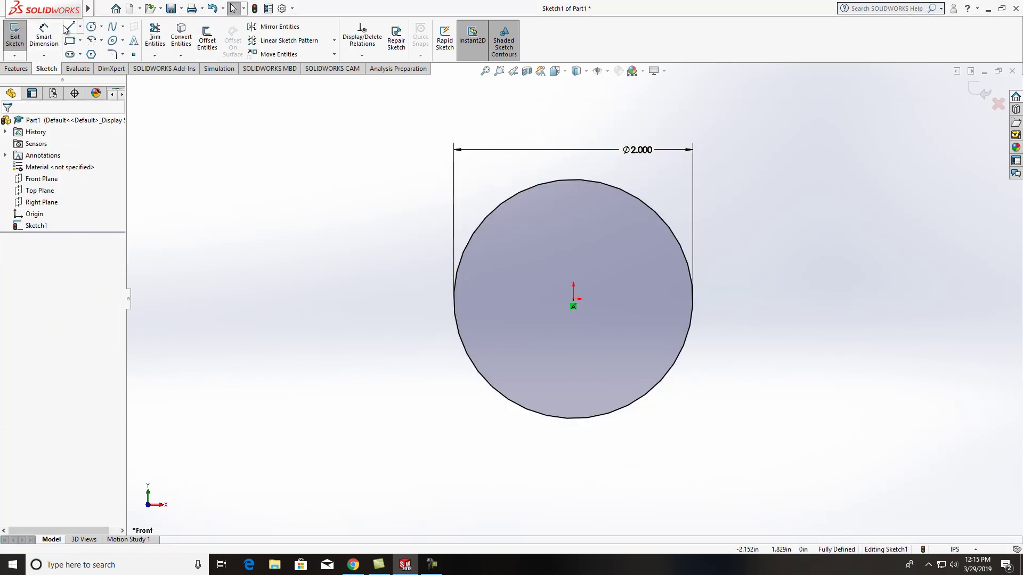
Sketch a horizontal line about 1.3 in long from the origin to the right, ending just outside the circle.
left_click(68, 27)
left_click(573, 299)
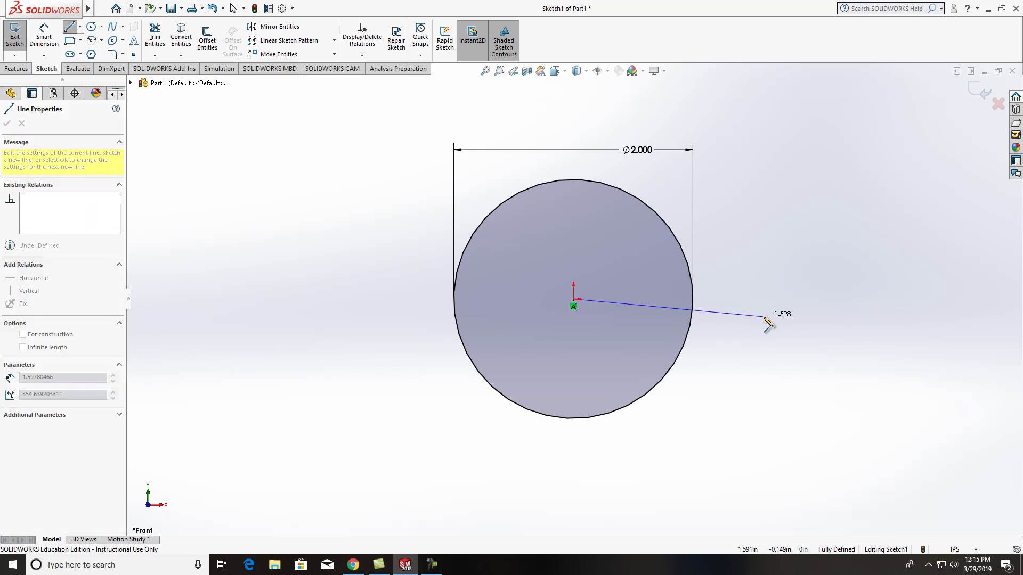
left_click(732, 299)
key("space")
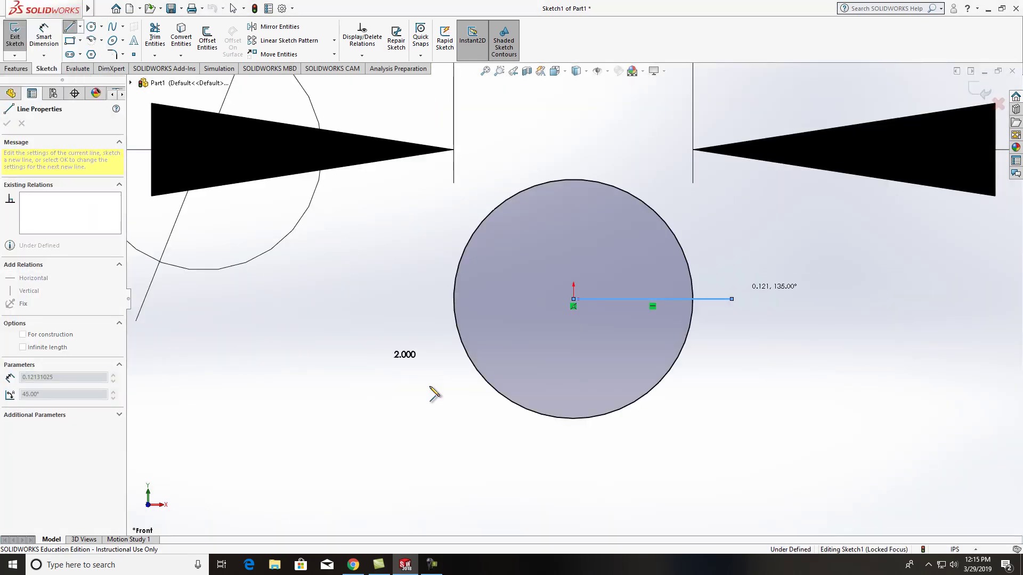
key("Escape")
scroll(602, 308, "up", 2)
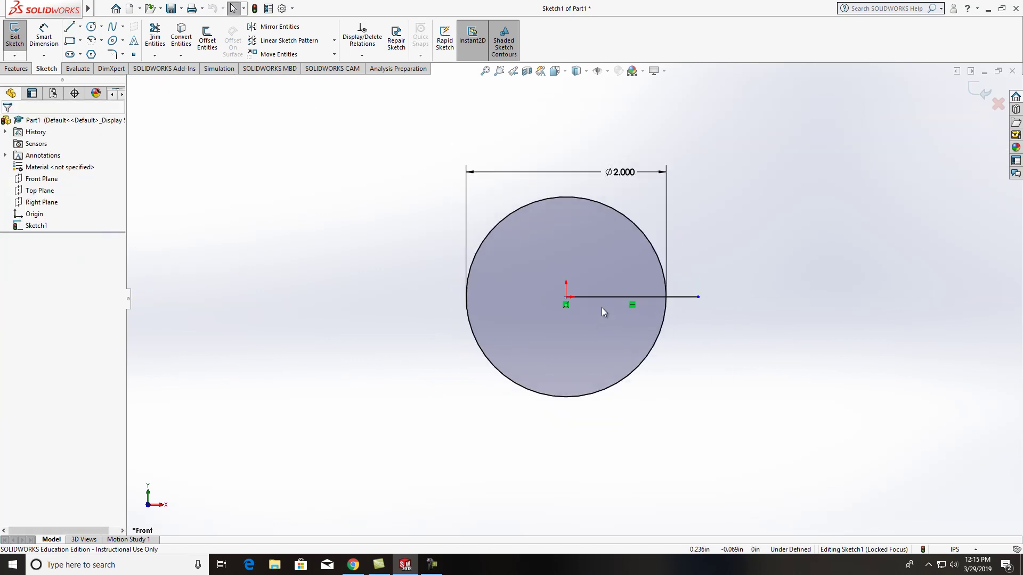
scroll(602, 308, "down", 2)
Sketch a vertical line about 1.16 in long from the origin upward, ending just above the circle.
left_click(69, 27)
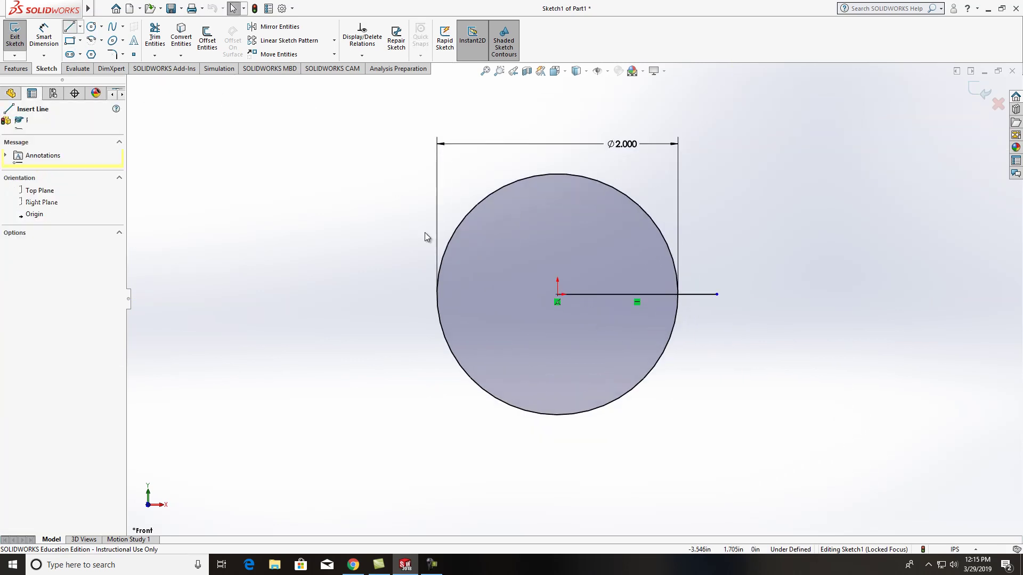
left_click(557, 294)
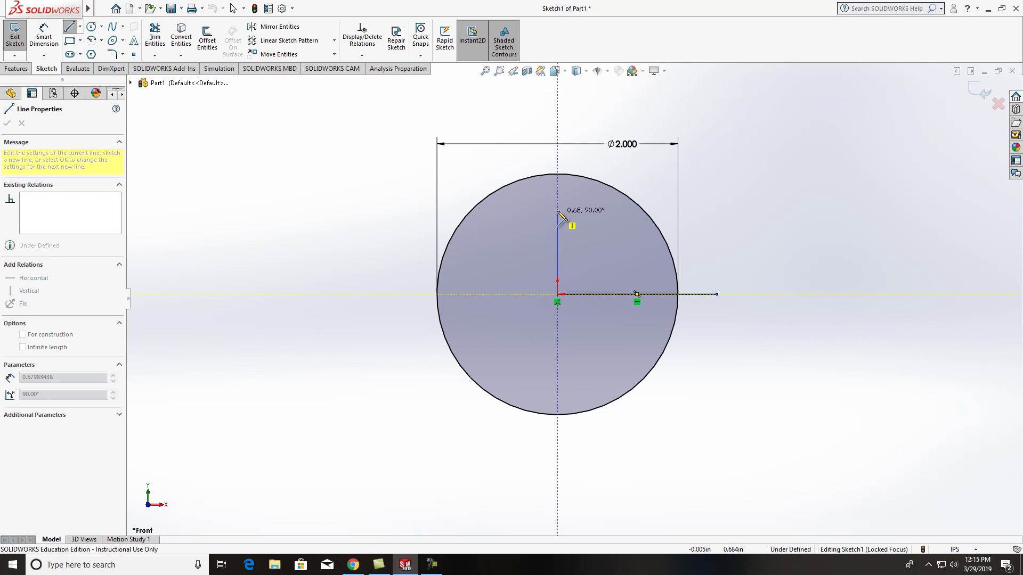
left_click(558, 155)
key("Escape")
key("Escape")
Dimension the vertical line's length and set it to 1.5 in.
left_click(44, 35)
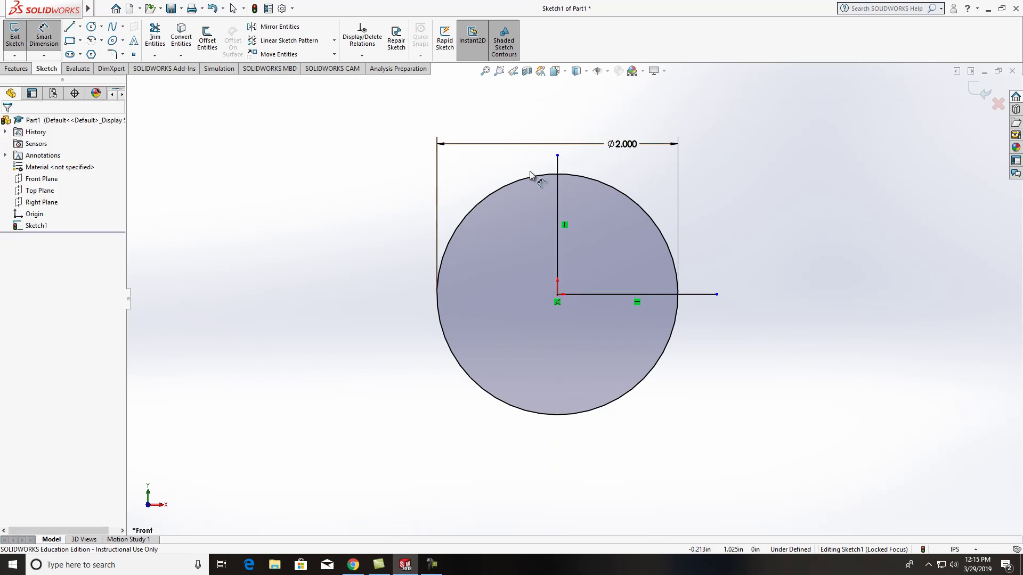
left_click(558, 171)
left_click(461, 184)
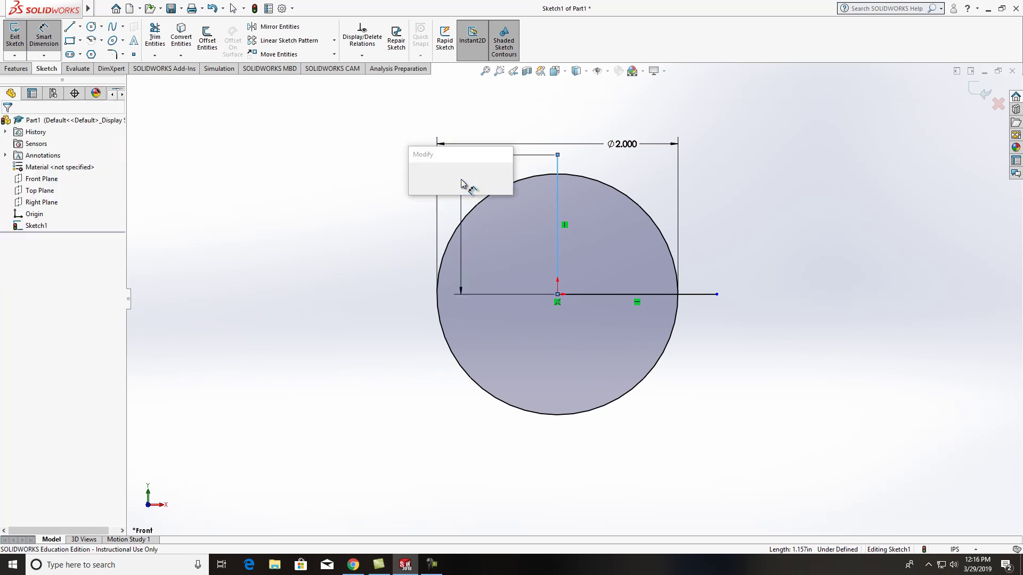
type("1.5")
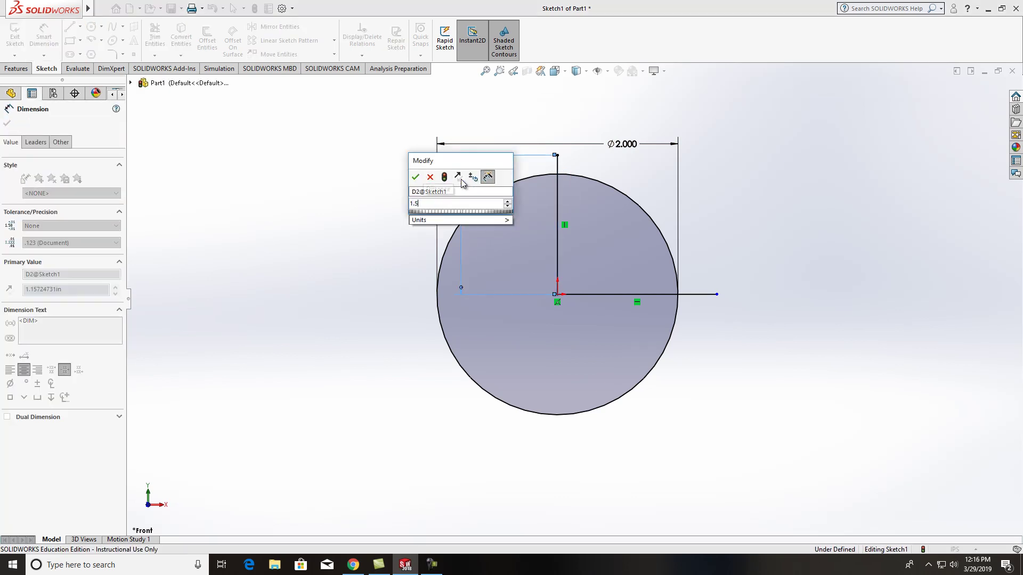
key("Return")
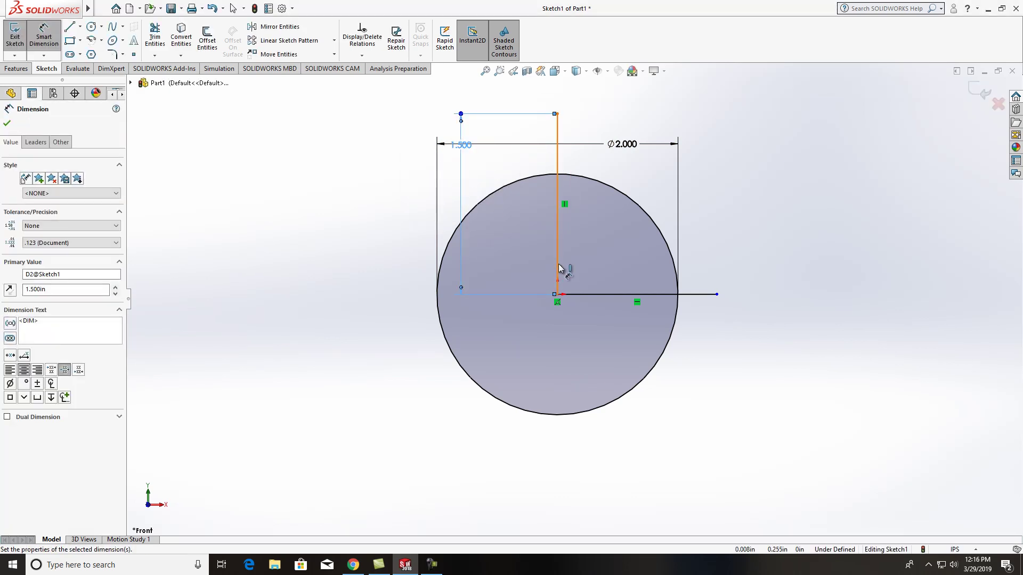
key("Escape")
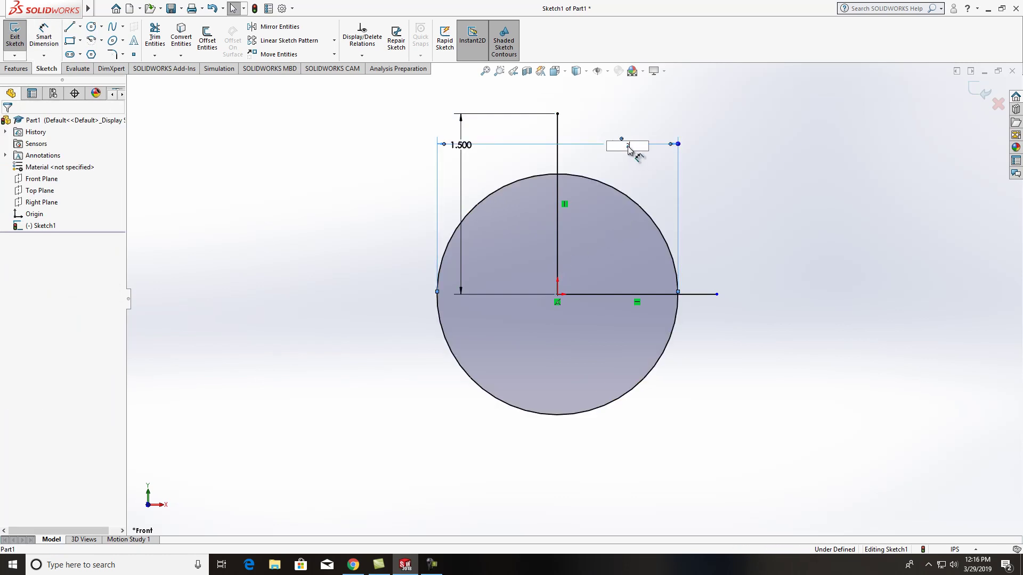
Change the circle's diameter to 4 in and extend the horizontal line's free end to meet the circle.
left_click(630, 150)
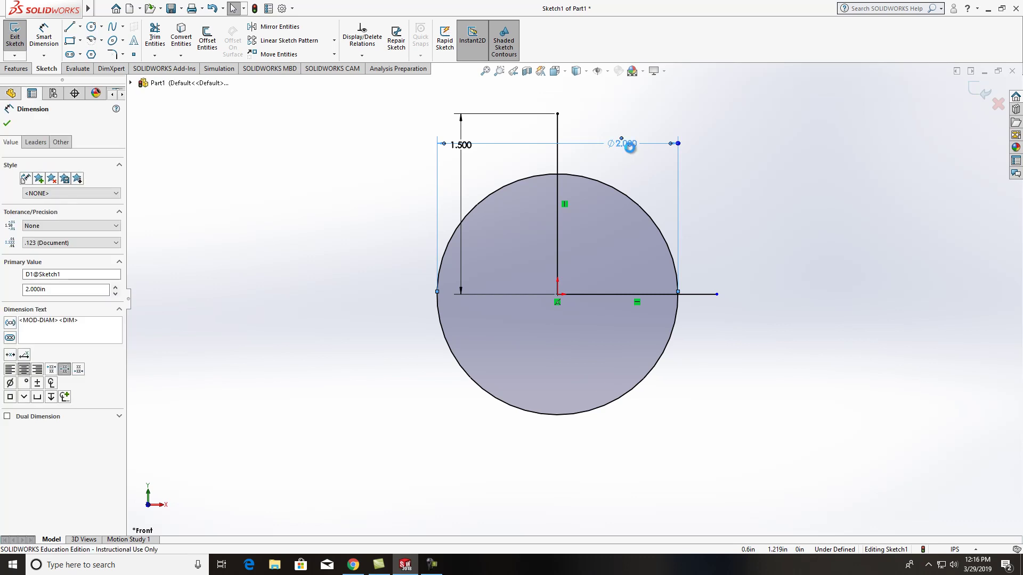
double_click(630, 151)
type("4")
key("Return")
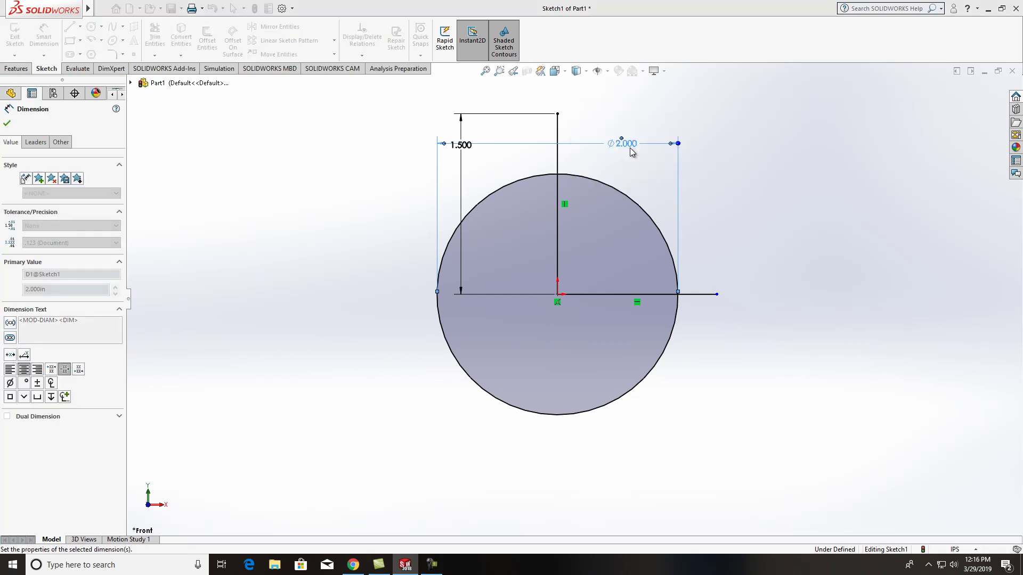
key("Escape")
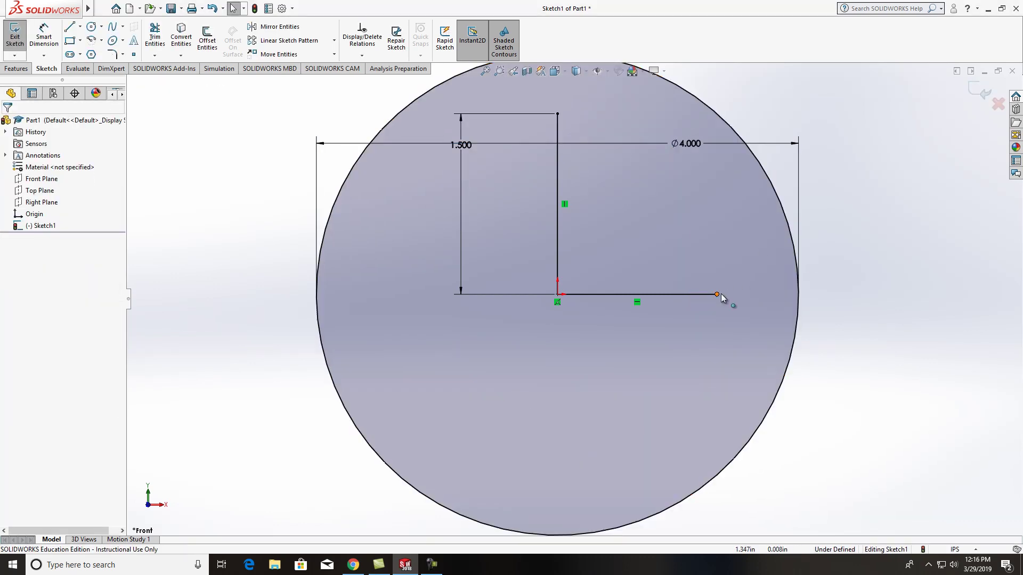
left_click_drag(718, 295, 798, 294)
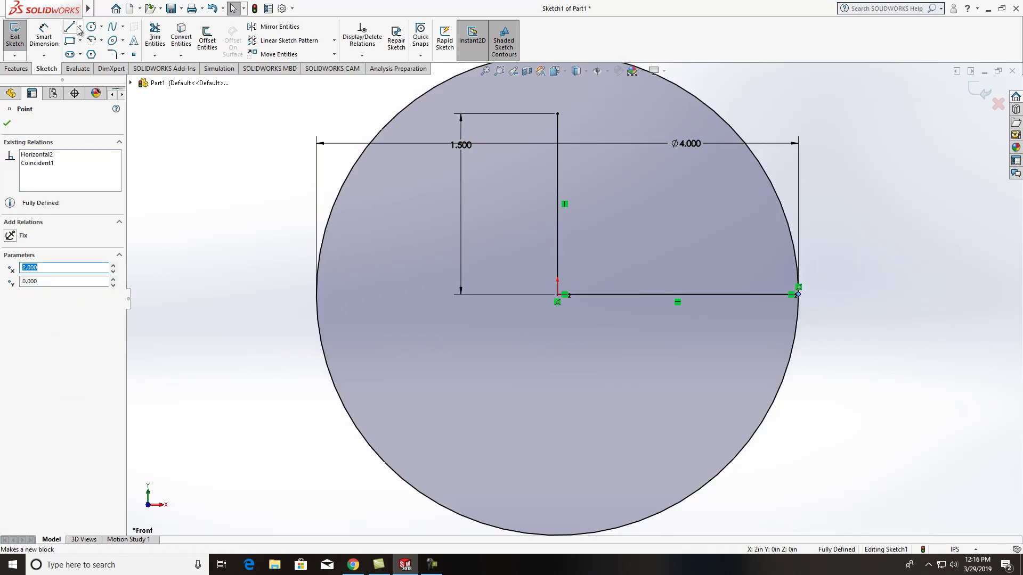
Sketch a horizontal line from the upper end of the vertical line to the right side of the circle.
left_click(101, 26)
left_click(80, 27)
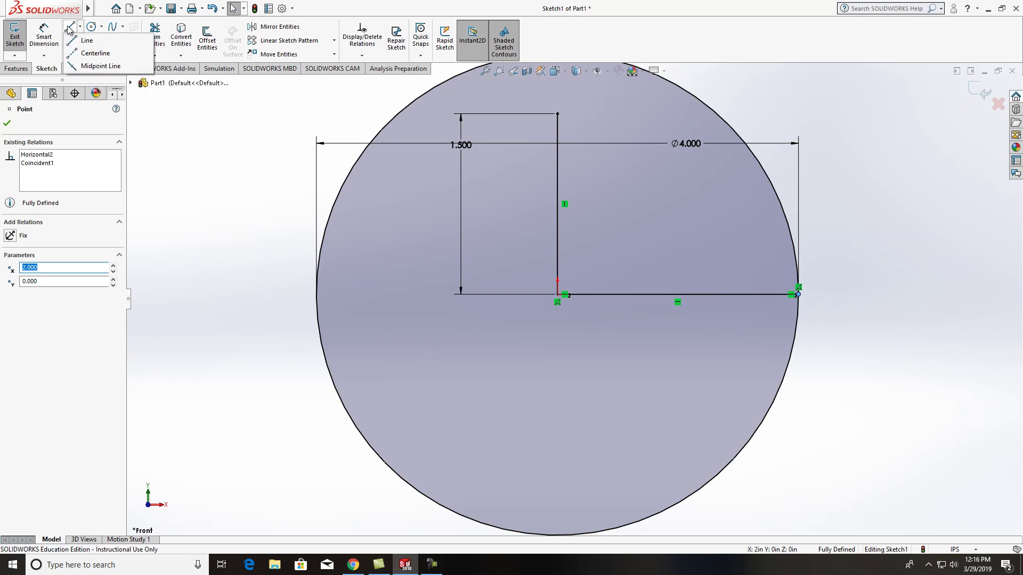
left_click(85, 40)
left_click(557, 114)
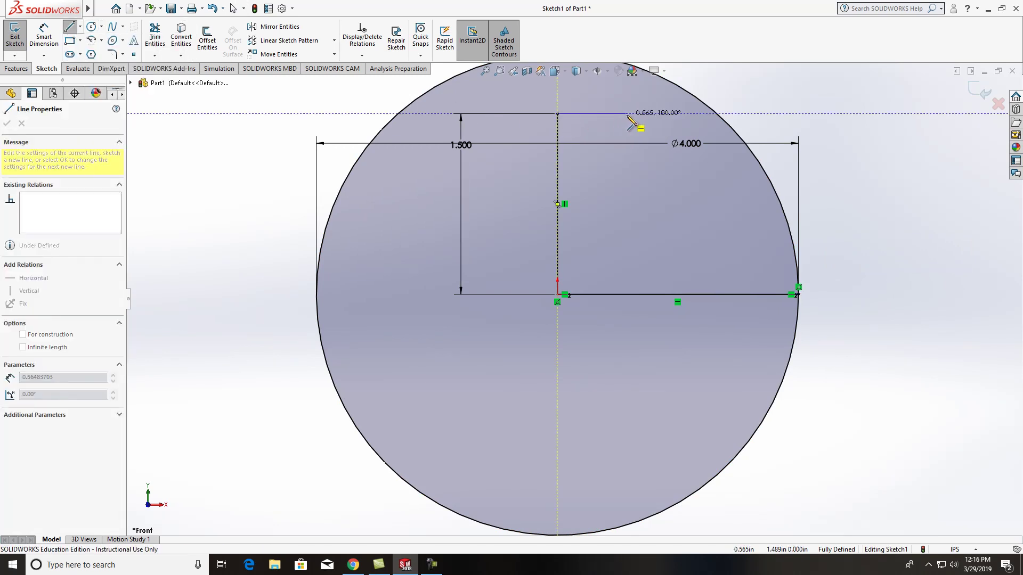
left_click(717, 114)
key("Escape")
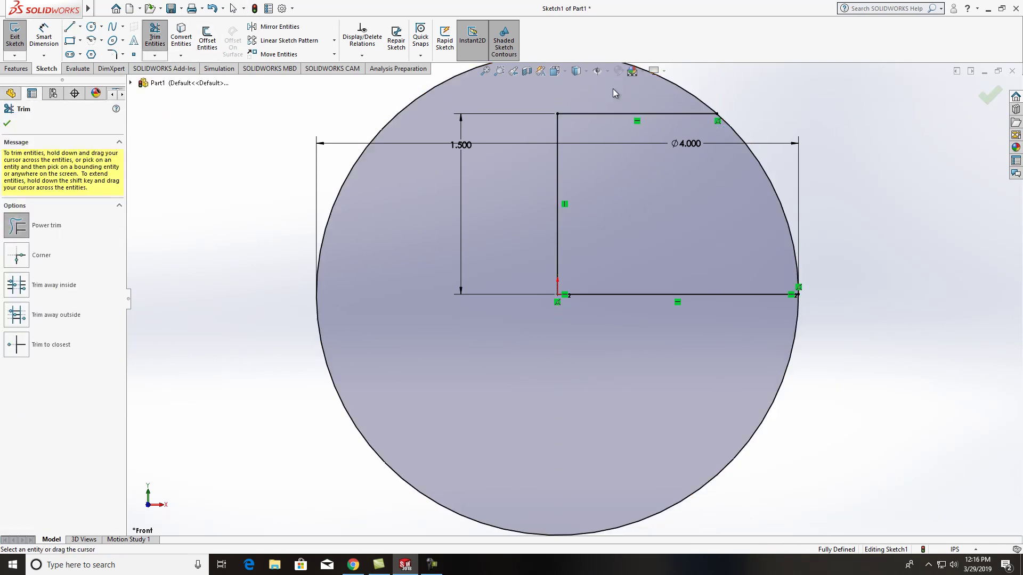
Power-trim the circle down to the right-hand arc between the two horizontal lines and delete the 4 in diameter dimension.
left_click(17, 226)
left_click_drag(637, 99, 698, 81)
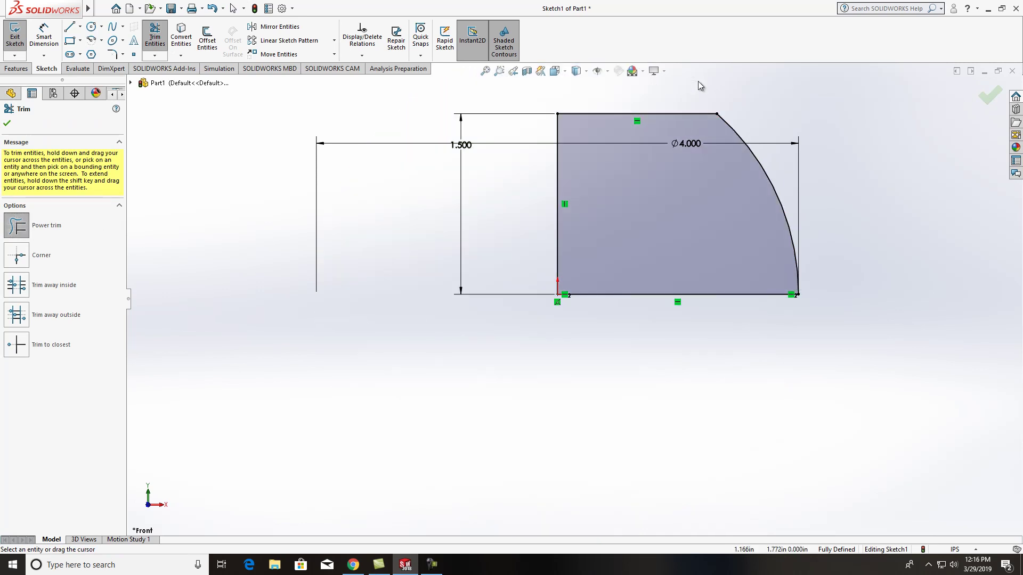
right_click(367, 261)
left_click(377, 246)
left_click_drag(367, 230, 306, 190)
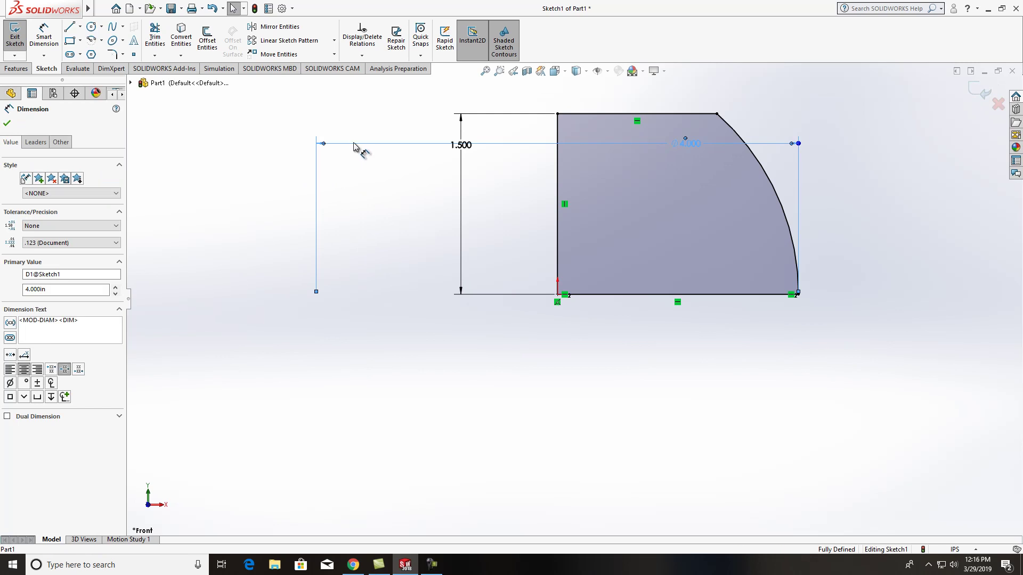
key("Delete")
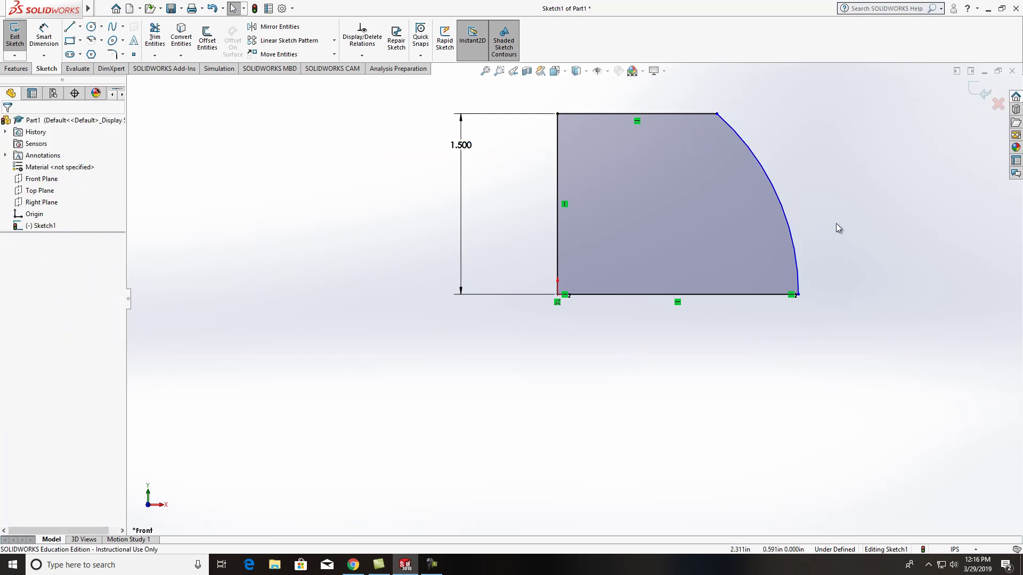
Close the profile sketch and revolve it 360 degrees about its 1.5 in vertical line.
mouse_move(766, 210)
middle_mouse_down()
mouse_move(707, 210)
mouse_move(714, 269)
middle_mouse_up()
left_click(675, 212)
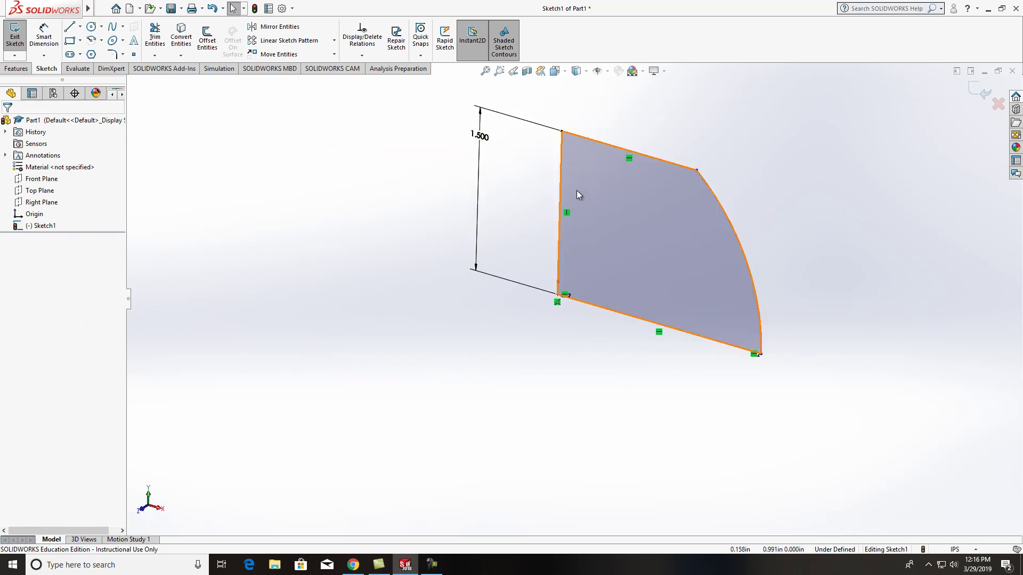
left_click(15, 37)
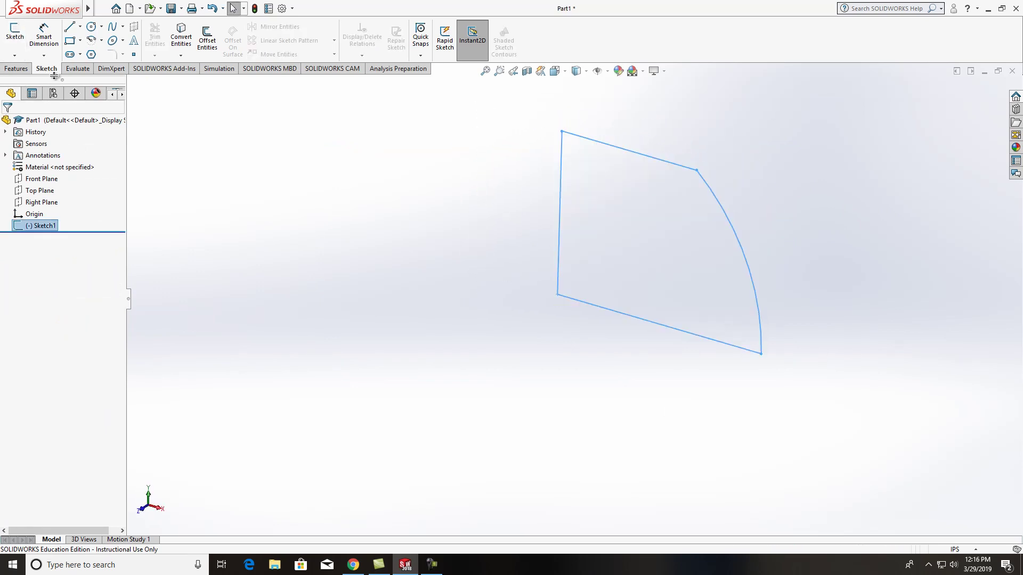
left_click(21, 69)
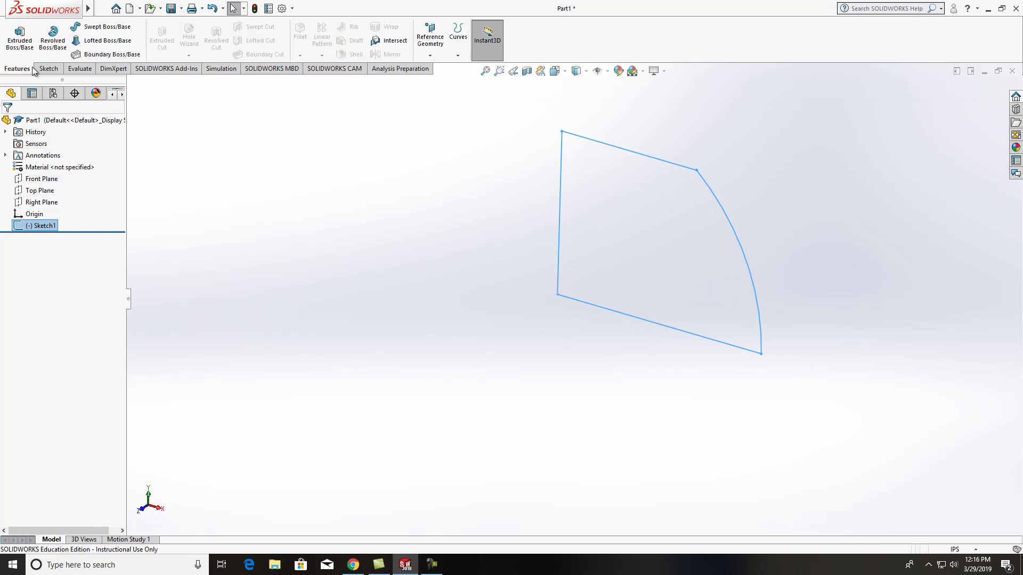
left_click(53, 37)
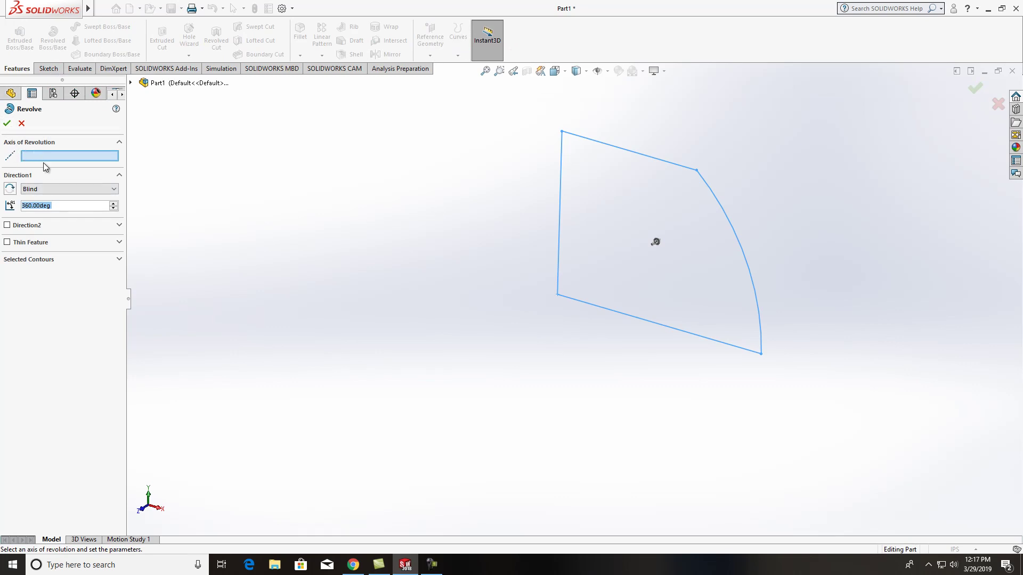
left_click(59, 157)
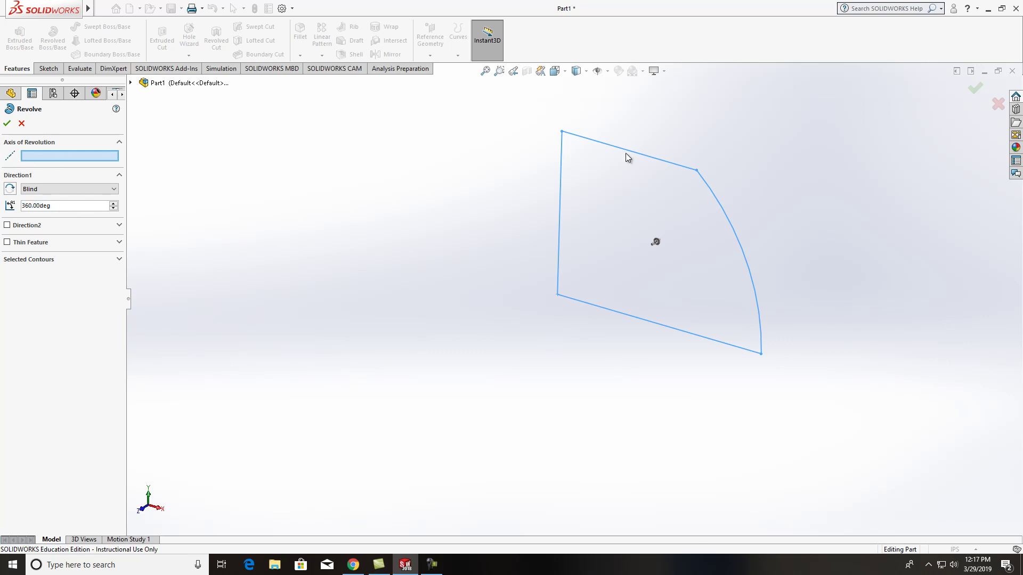
left_click(558, 168)
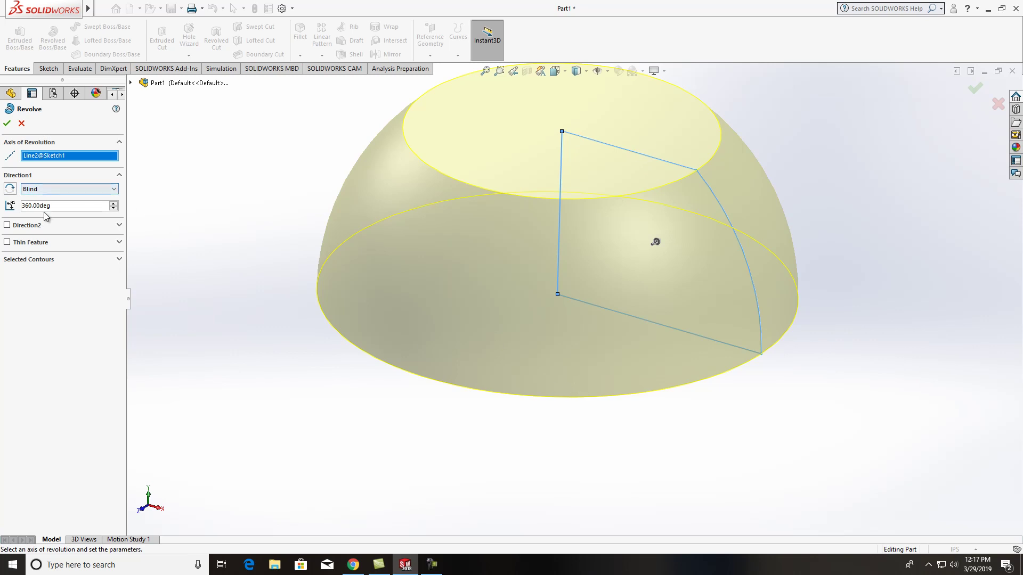
left_click(7, 123)
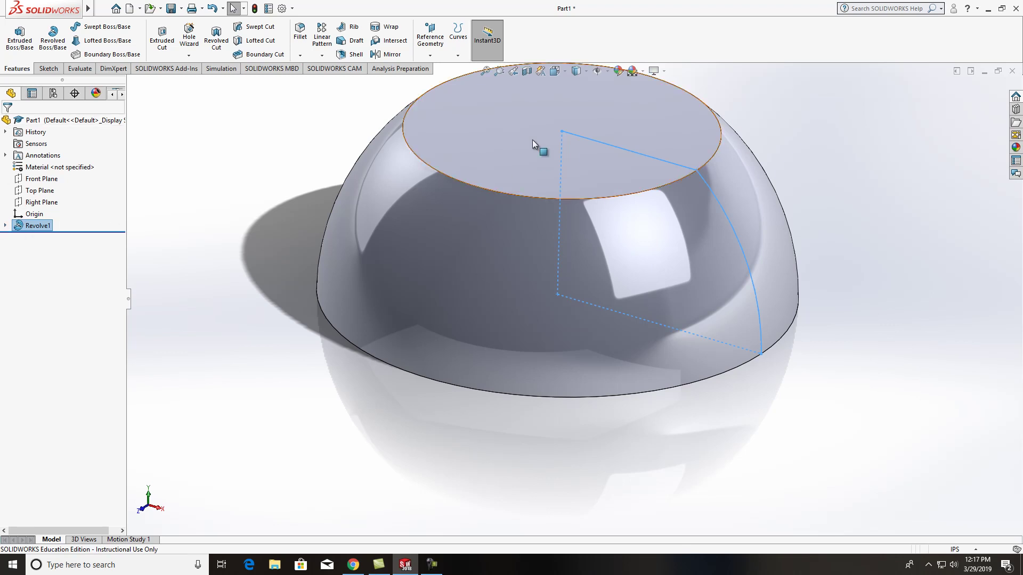
Fillet only the upper circular edge of the revolved body with a symmetric 0.25 in radius.
left_click(302, 54)
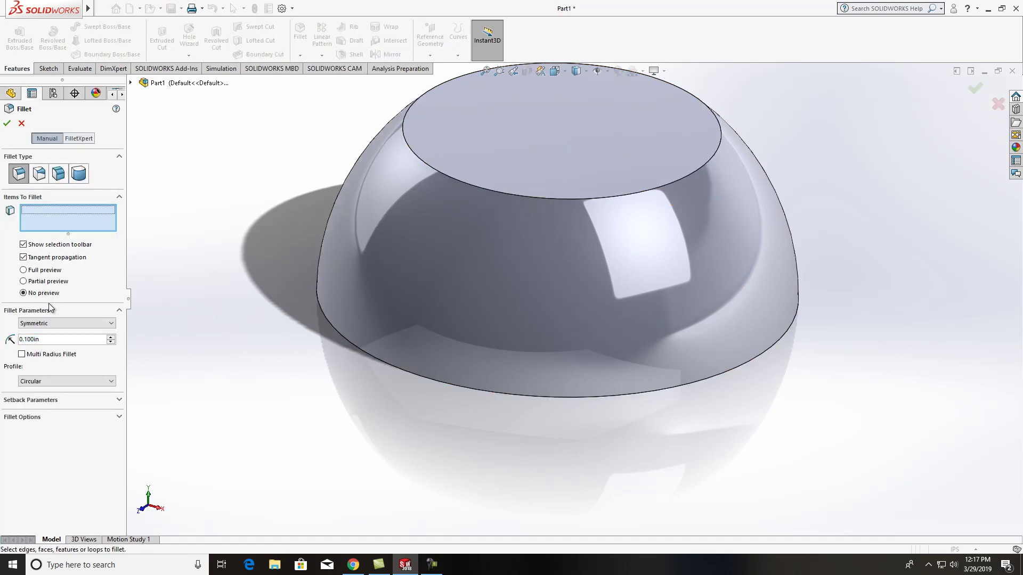
type(".25")
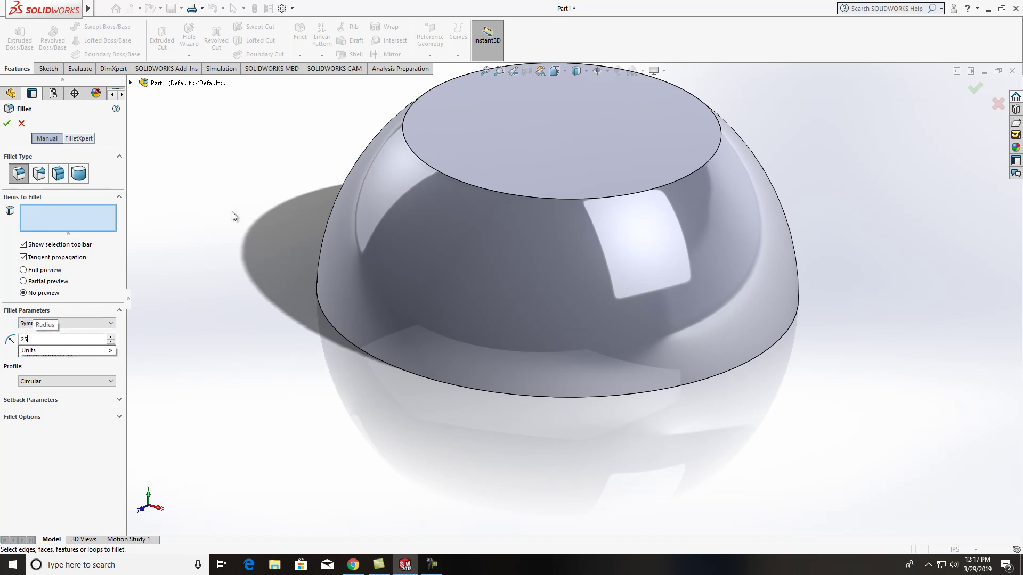
key("Return")
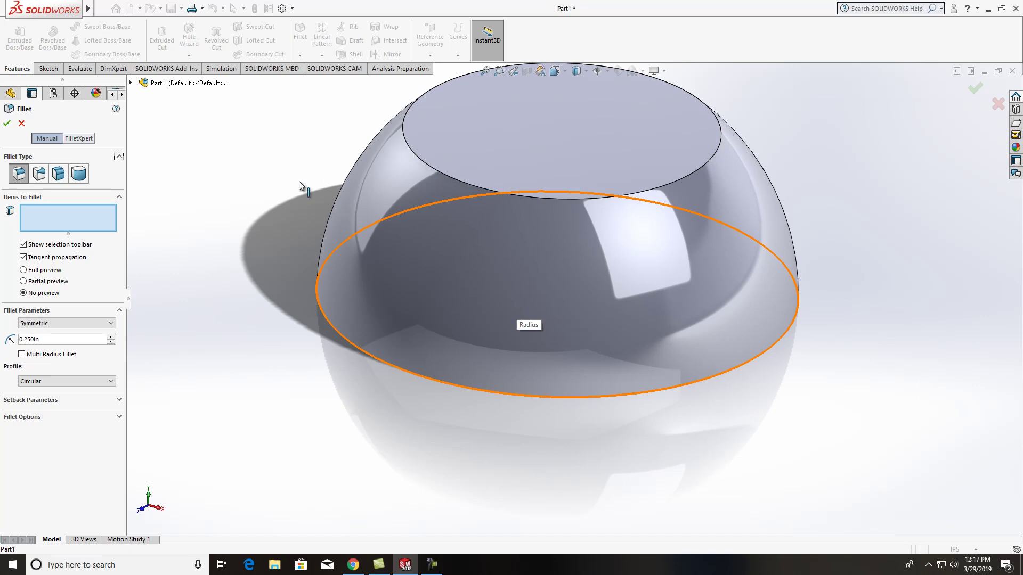
left_click(510, 191)
left_click(408, 150)
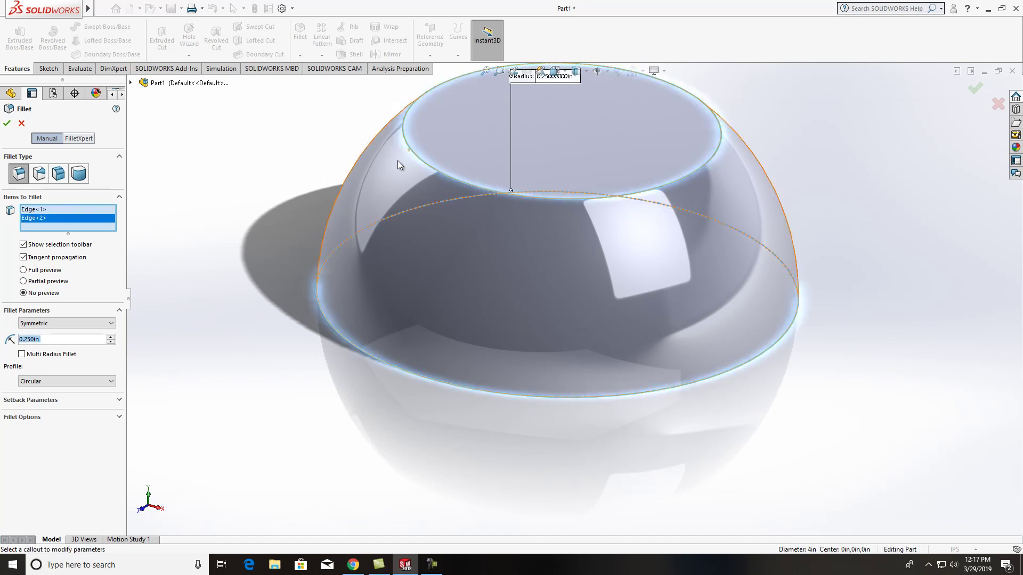
left_click(38, 210)
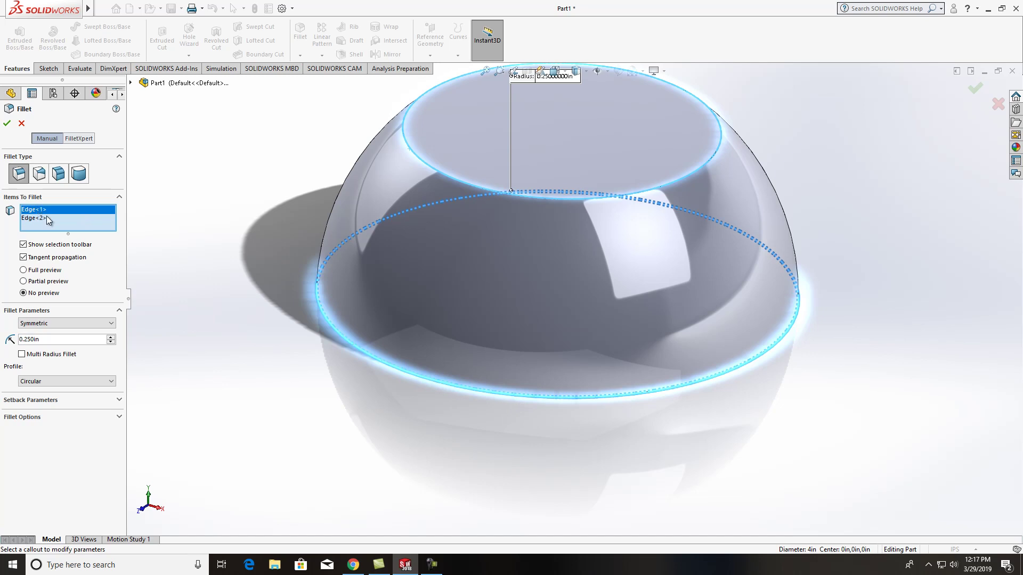
right_click(44, 210)
left_click(76, 226)
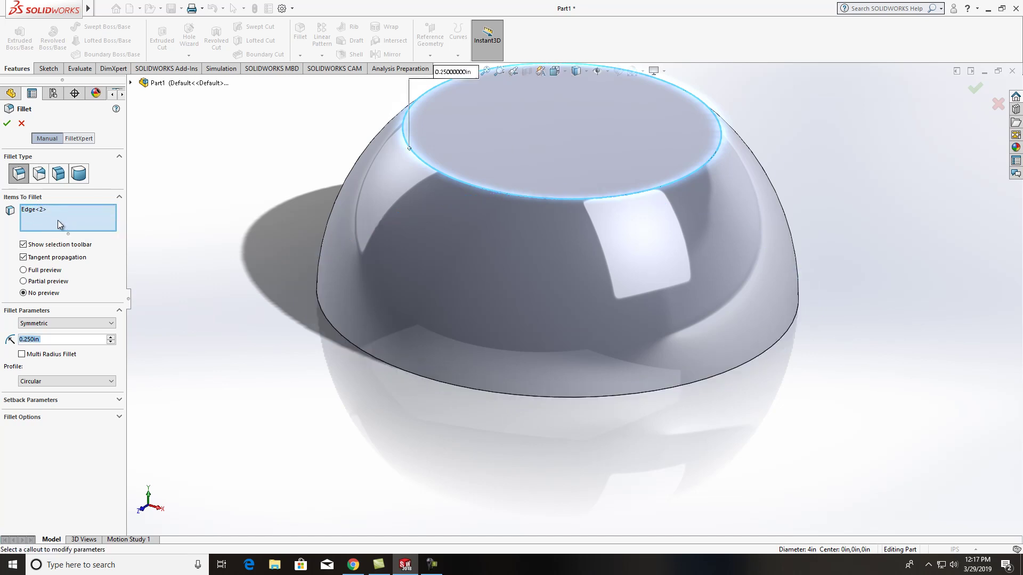
left_click(6, 124)
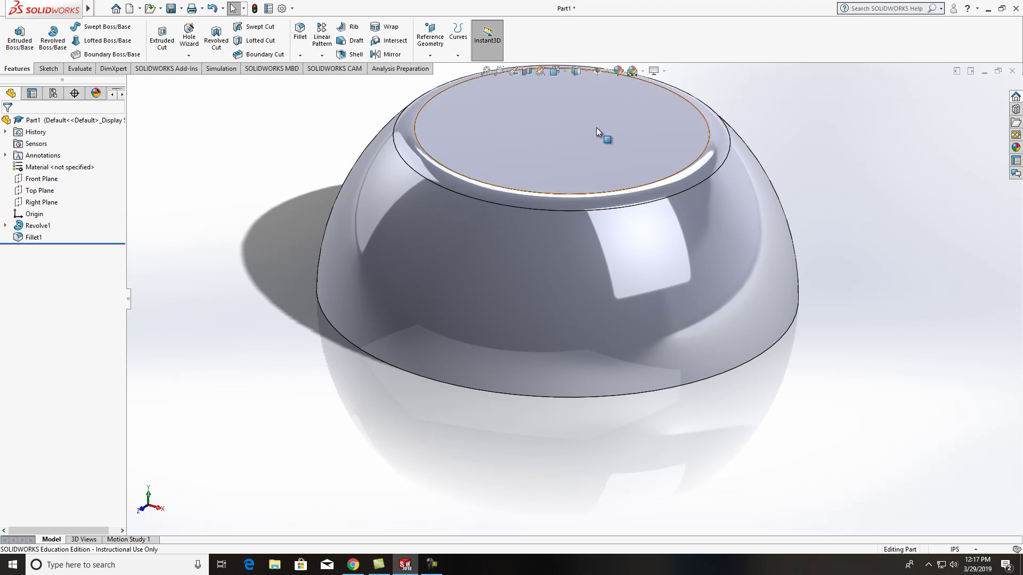
Show the Front Plane in the model.
middle_click_drag(500, 182, 419, 169)
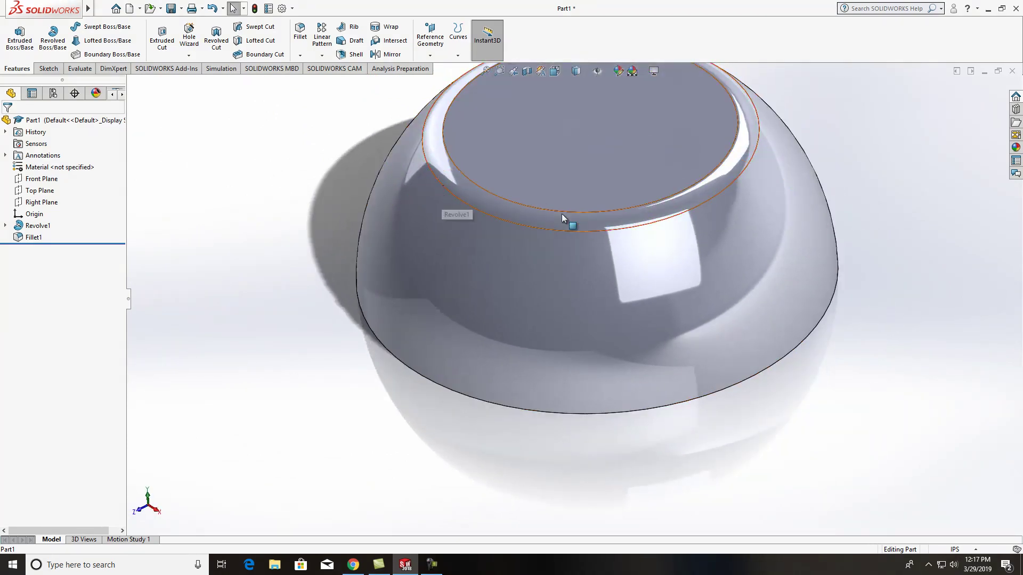
middle_click_drag(615, 331, 640, 341)
scroll(640, 341, "up", 3)
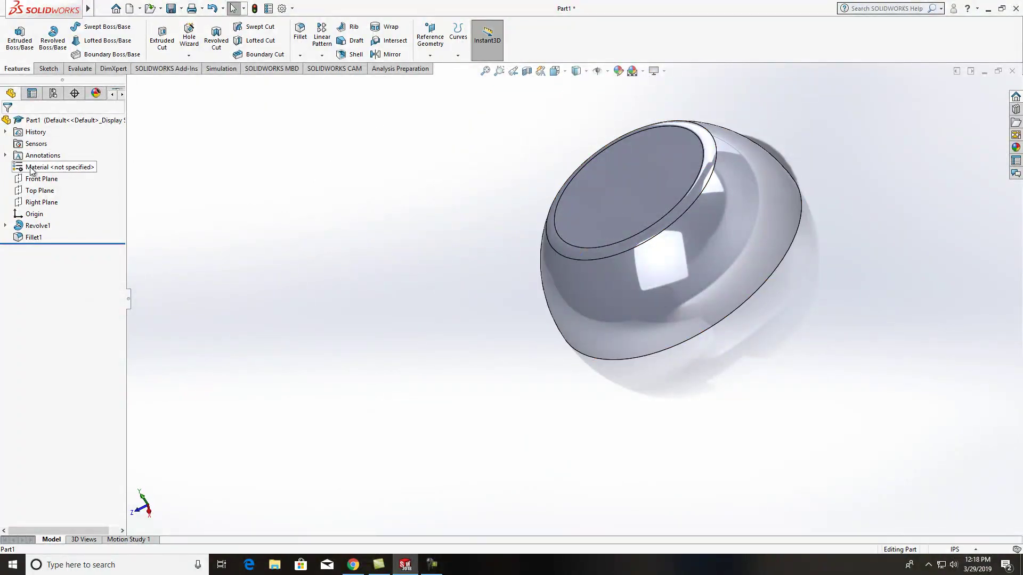
left_click(44, 179)
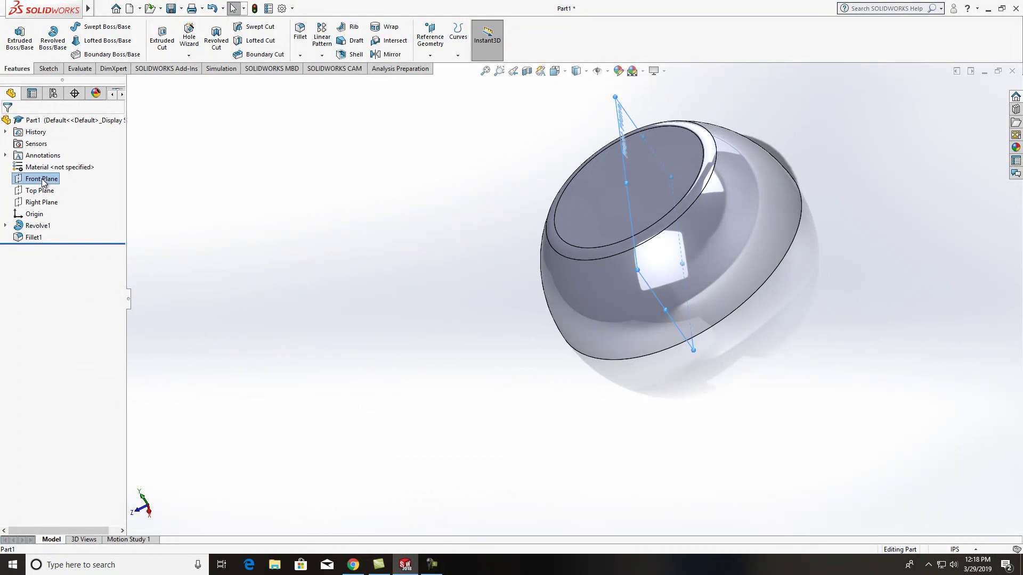
middle_click_drag(700, 376, 858, 392)
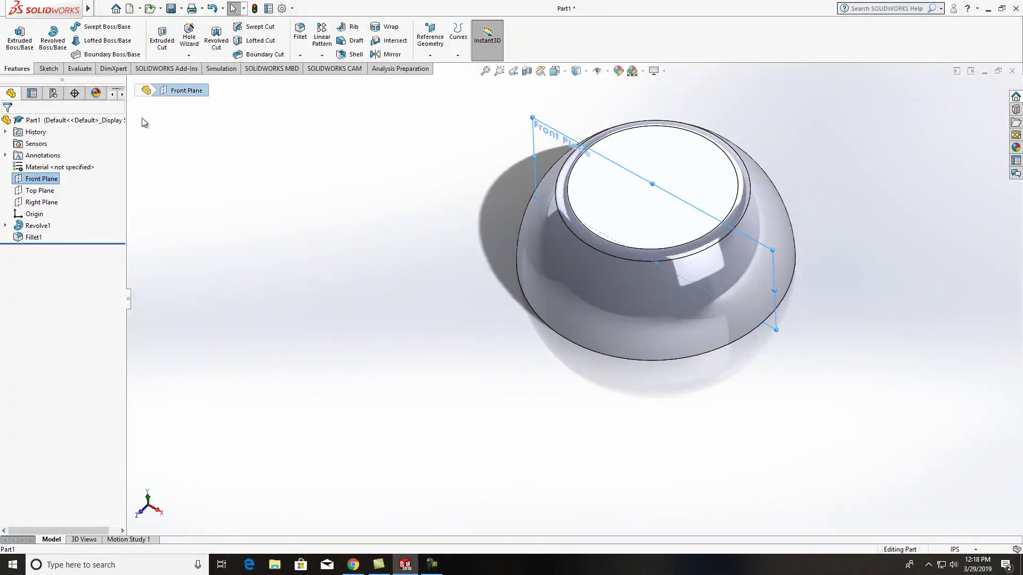
right_click(39, 183)
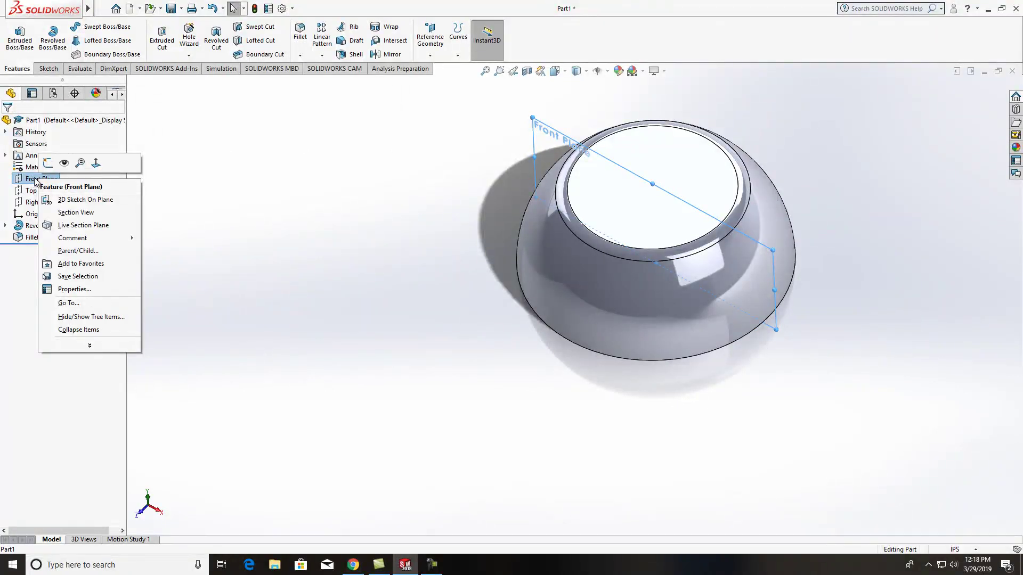
left_click(64, 164)
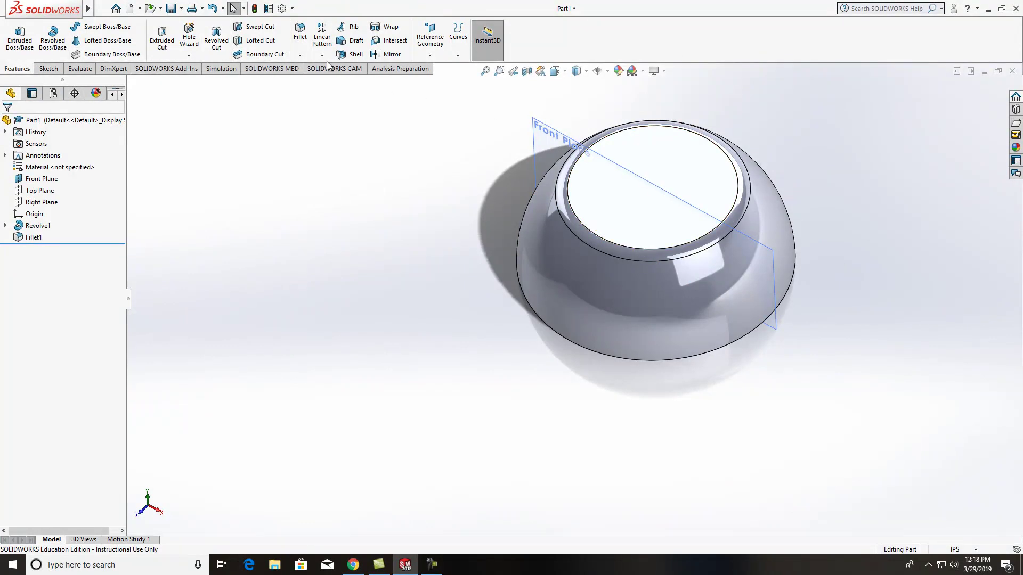
Create a reference plane offset 2.5 in from the Front Plane, in front of the body.
left_click(431, 56)
left_click(440, 69)
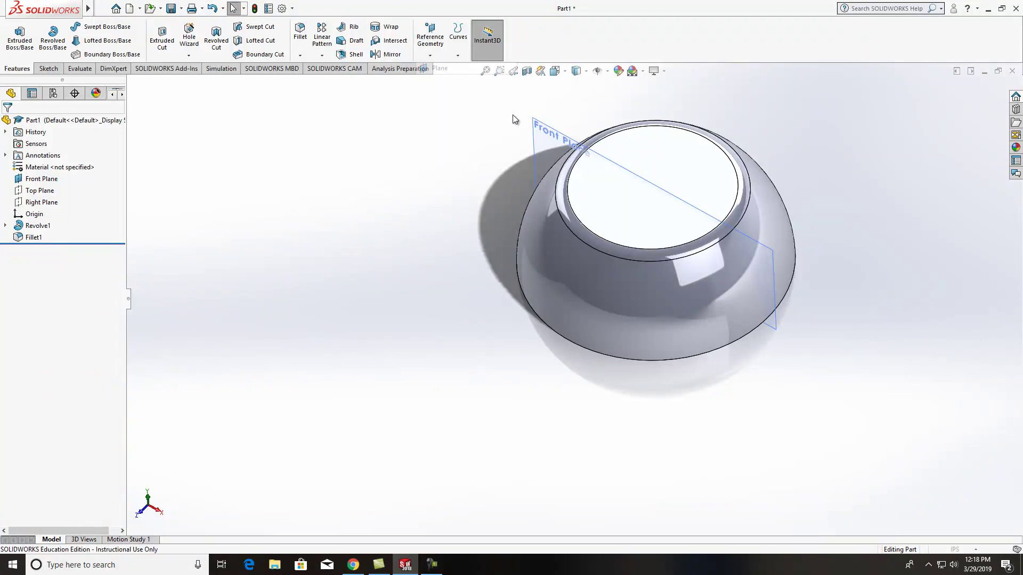
left_click(547, 128)
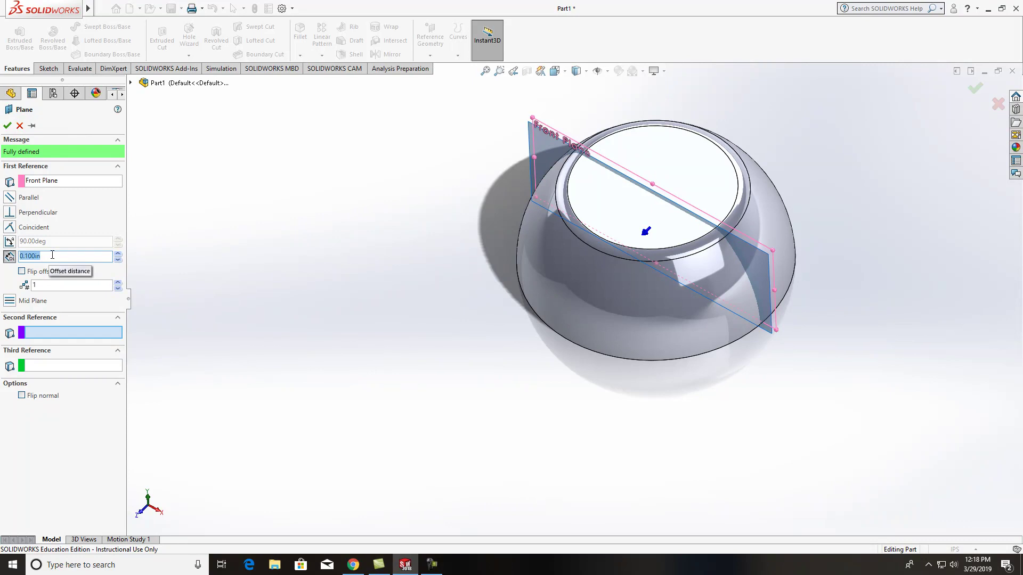
type(".5")
key("Return")
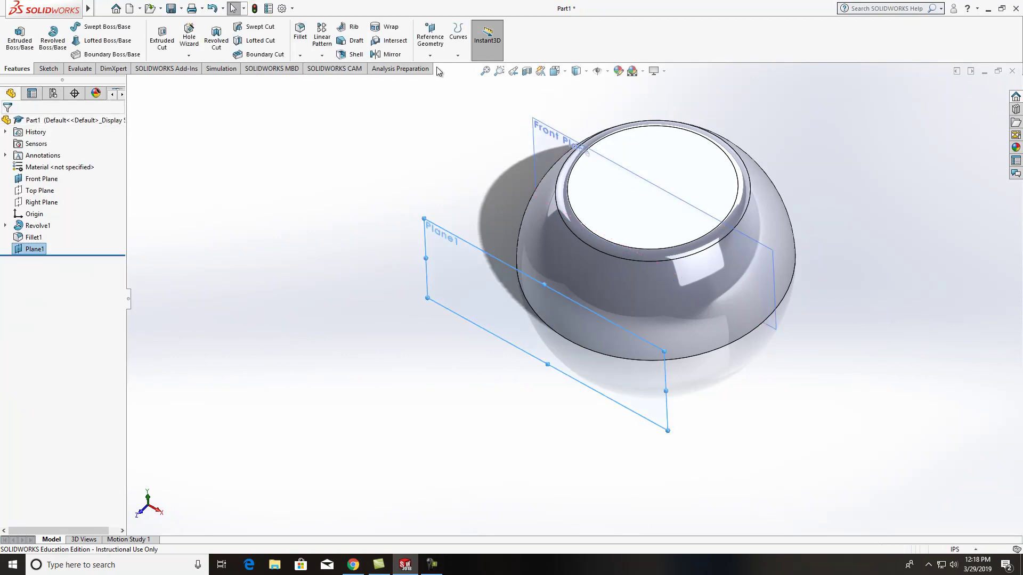
Create a second reference plane offset 3.5 in from the Front Plane, replacing the preselected Plane1 as the first reference.
left_click(429, 55)
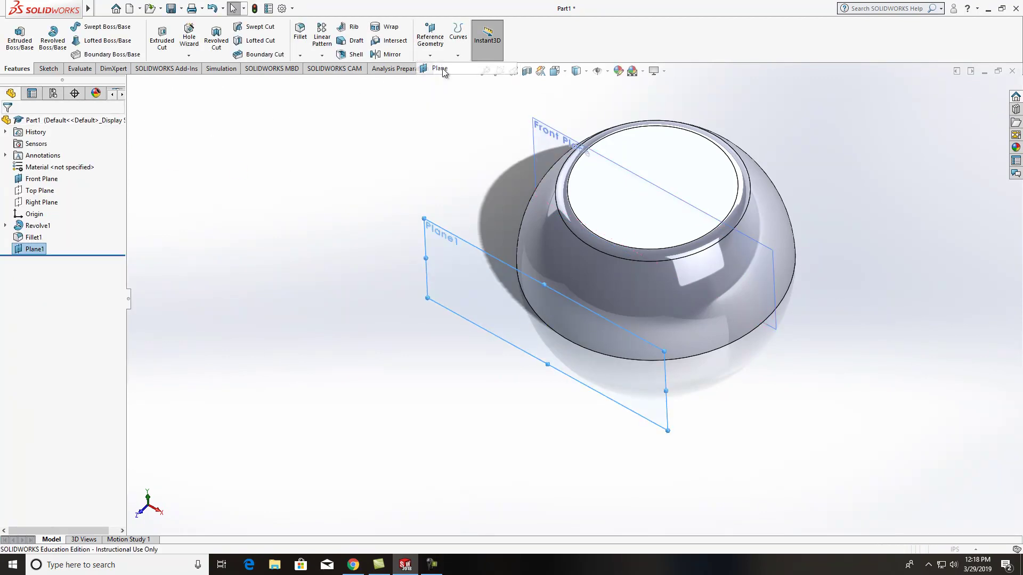
left_click(440, 70)
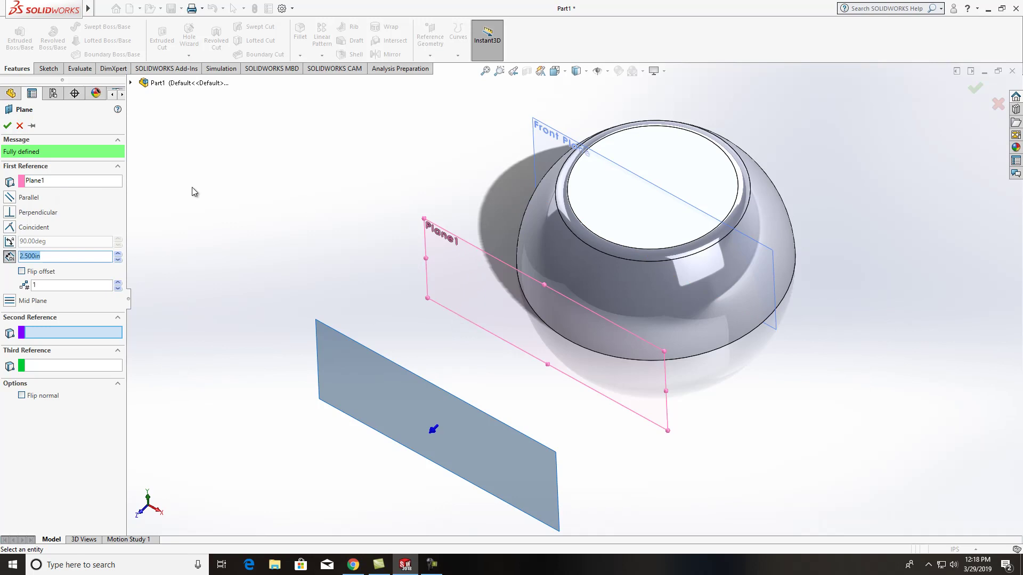
left_click(71, 184)
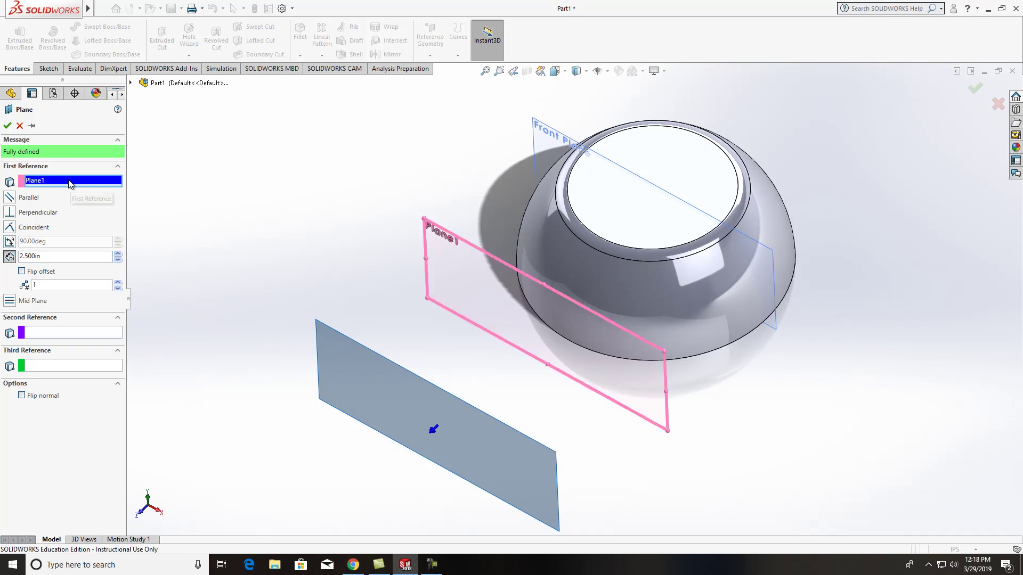
left_click(566, 138)
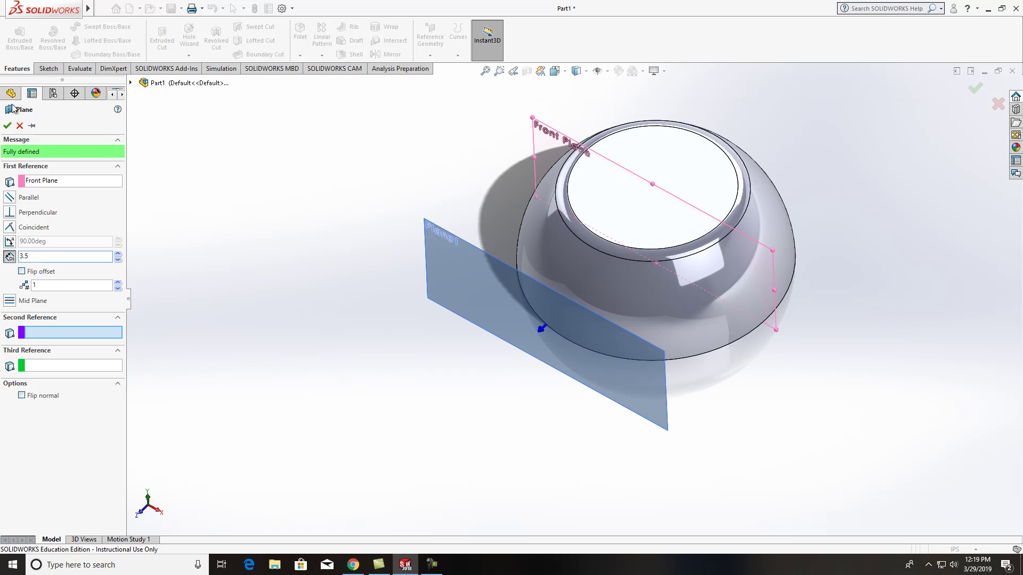
left_click(8, 126)
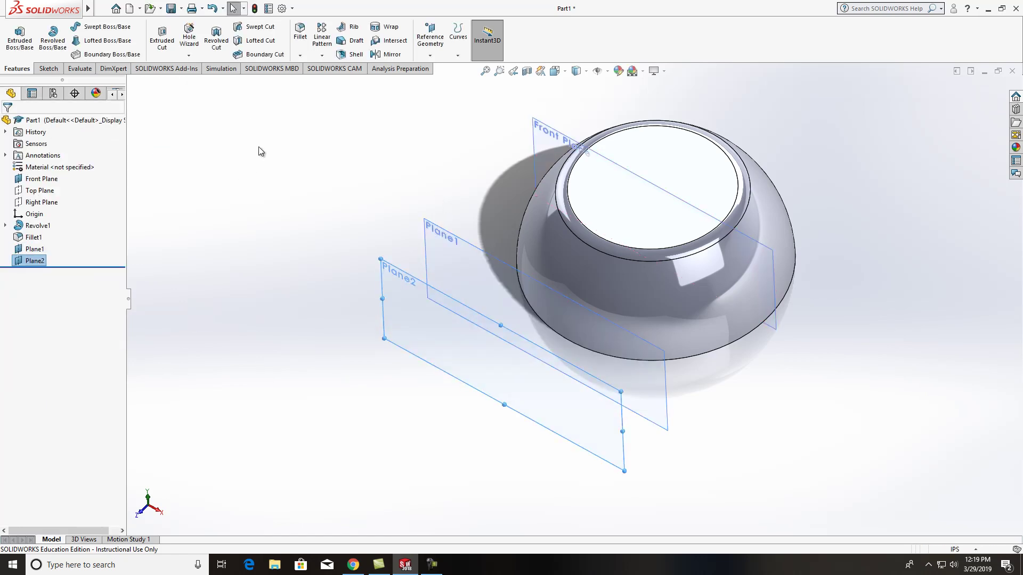
left_click(430, 56)
left_click(440, 68)
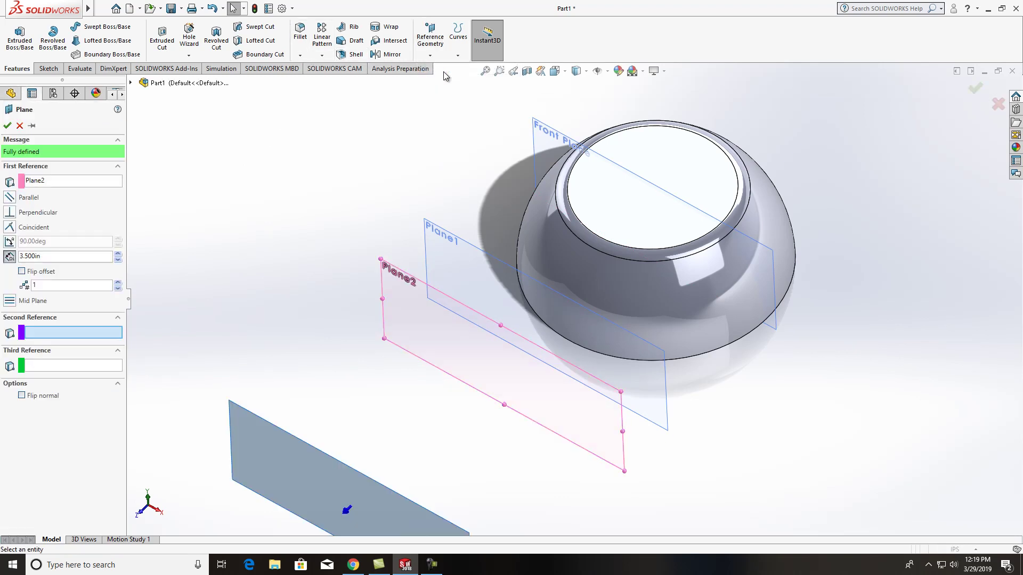
left_click(541, 126)
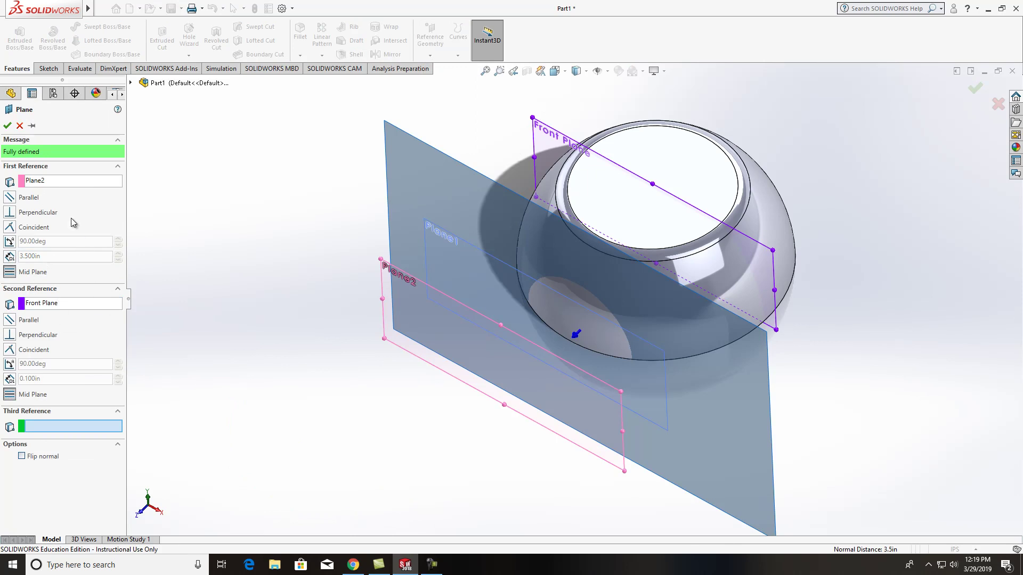
left_click(20, 125)
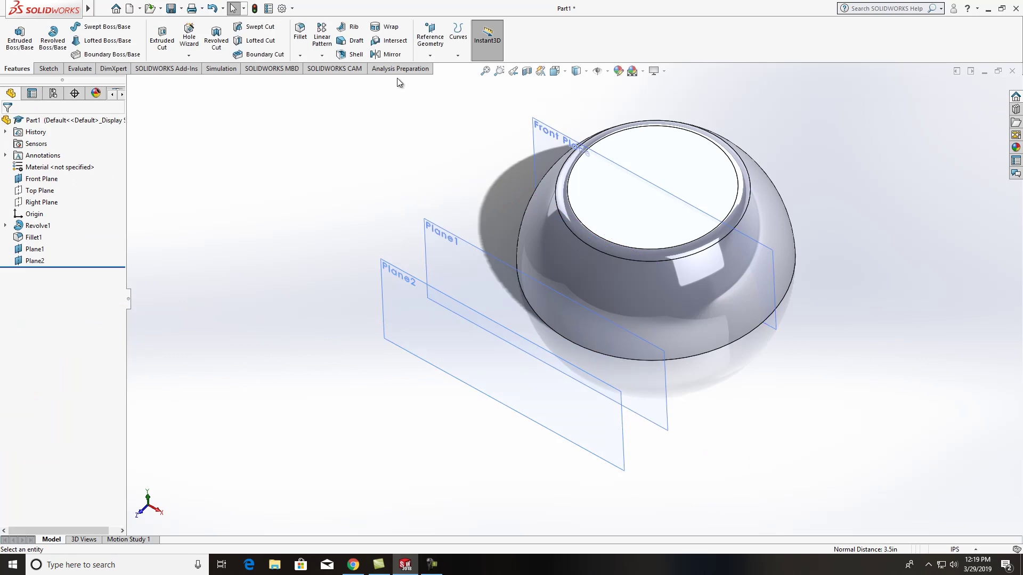
Create a third reference plane offset 4.25 in from the Front Plane, on the same side as the other two.
left_click(430, 37)
left_click(440, 68)
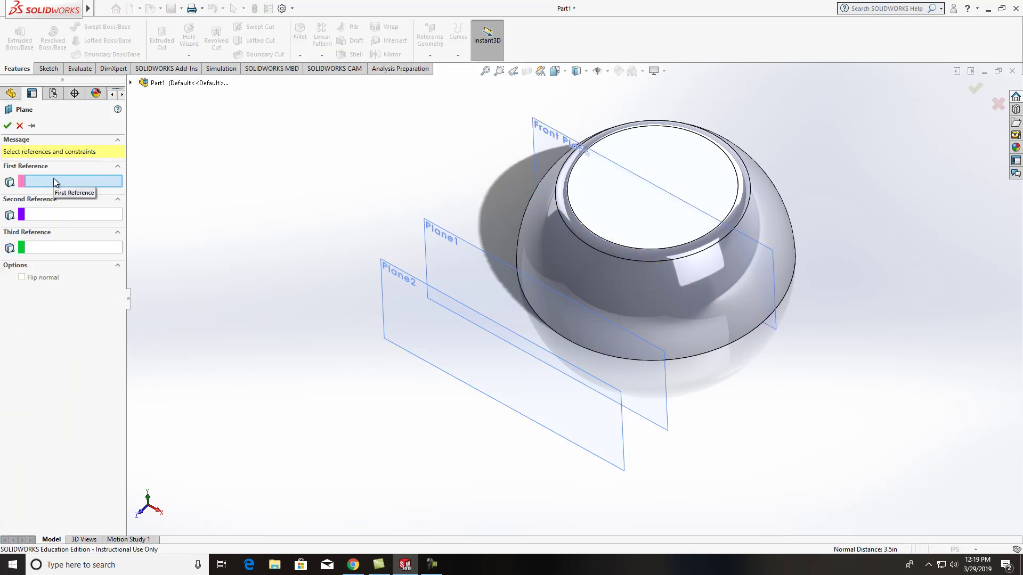
left_click(557, 137)
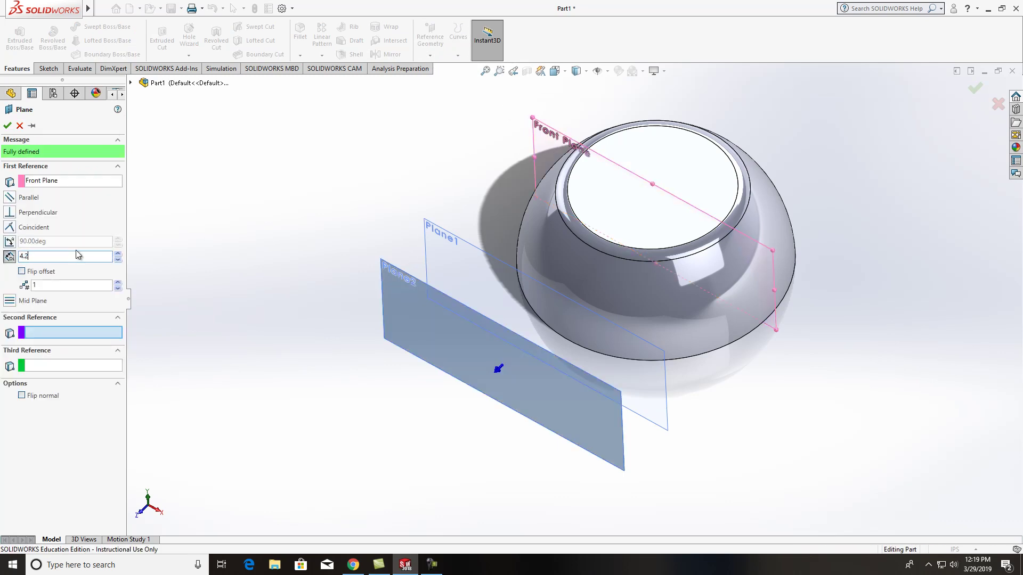
key("Return")
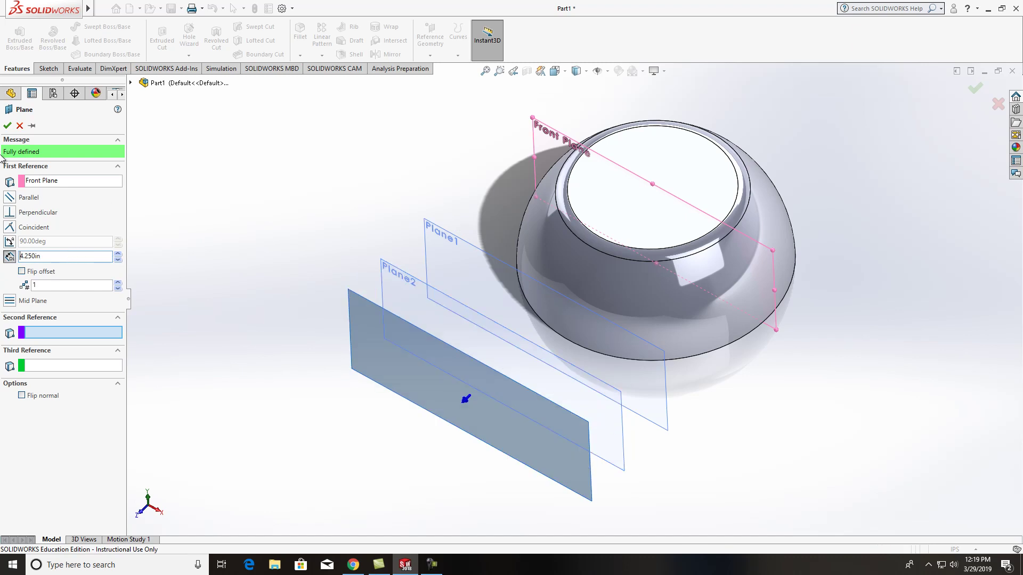
left_click(7, 126)
middle_click_drag(479, 164, 635, 189)
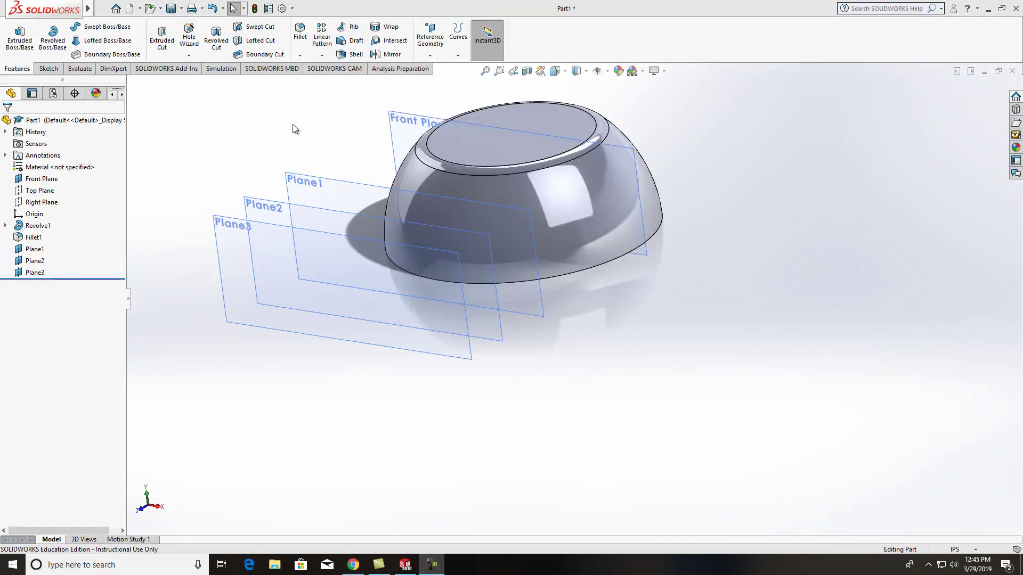
Start a new sketch on the Front Plane, viewed straight on from the front.
left_click(48, 69)
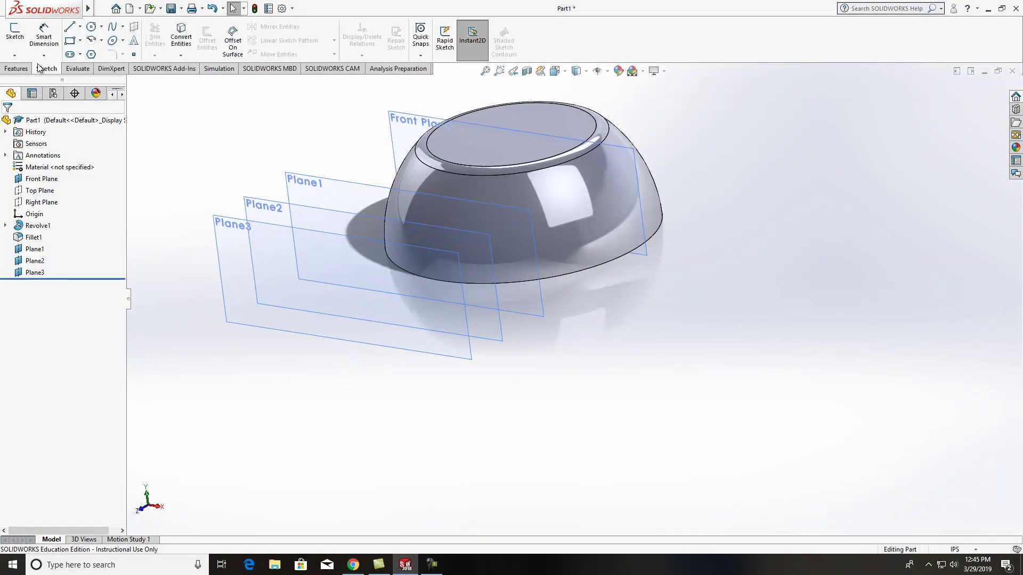
left_click(404, 118)
right_click(404, 119)
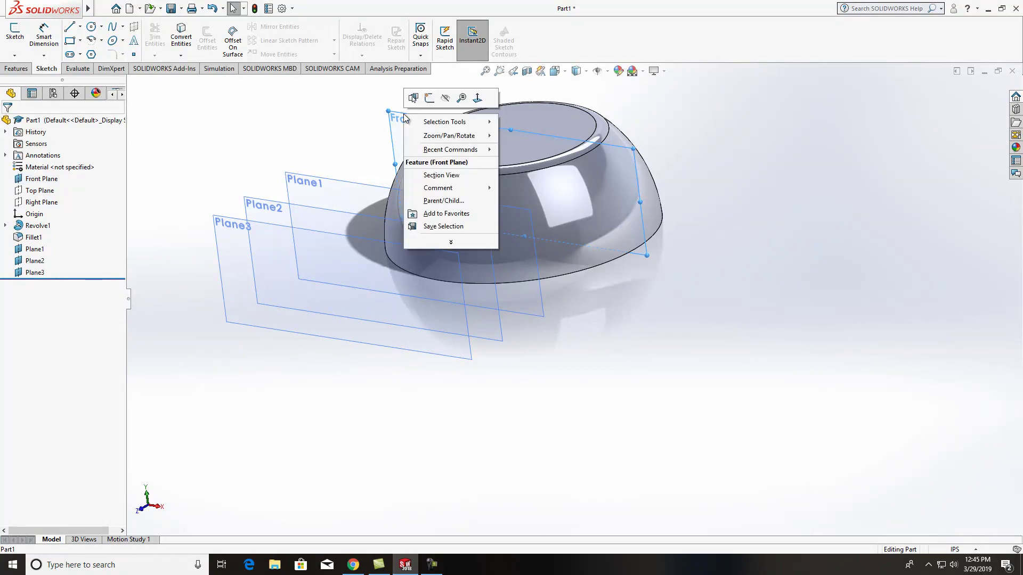
left_click(429, 99)
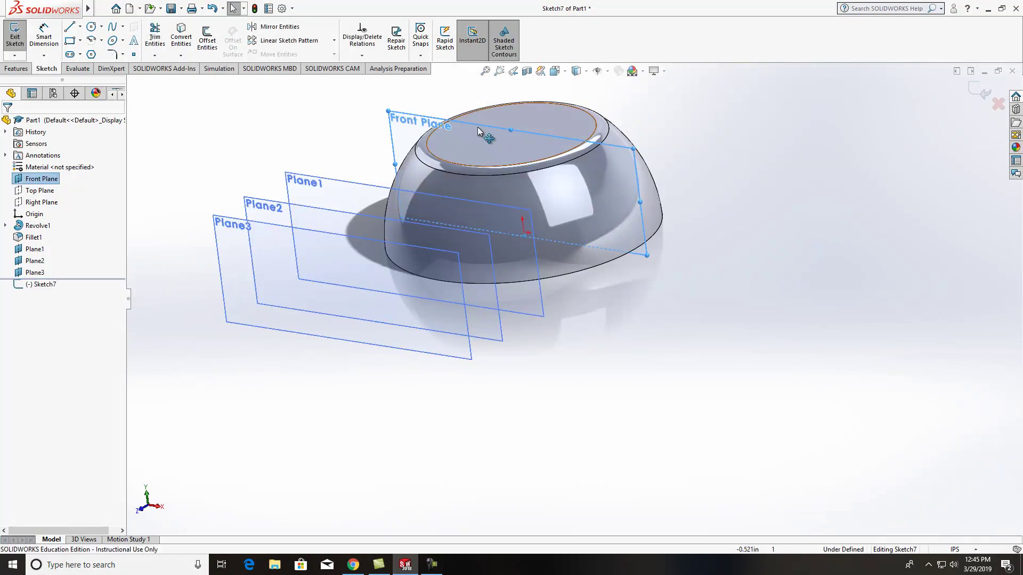
left_click(555, 71)
left_click(404, 423)
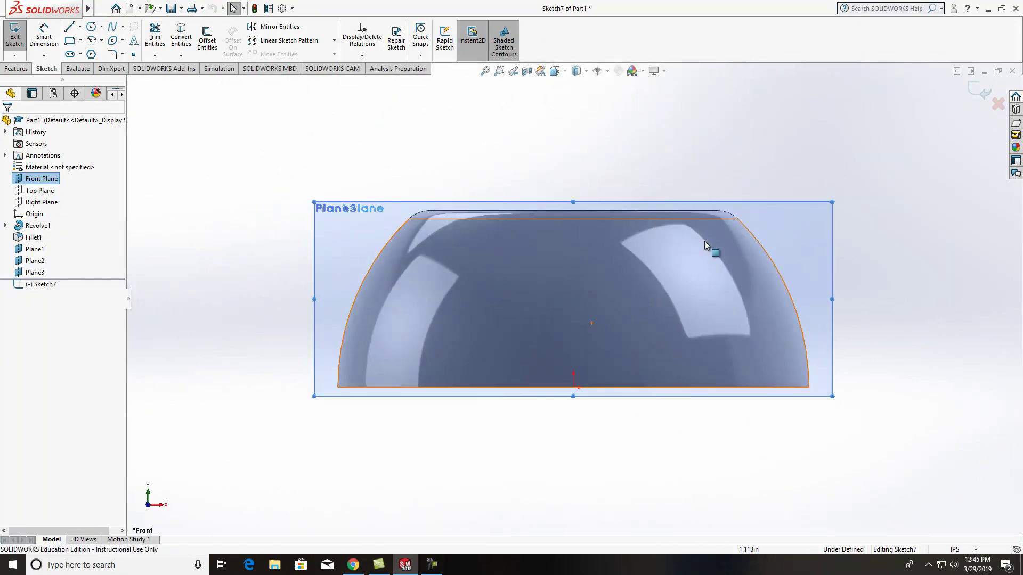
Apply a planar section view through the body at the Front Plane with zero offset.
left_click(527, 72)
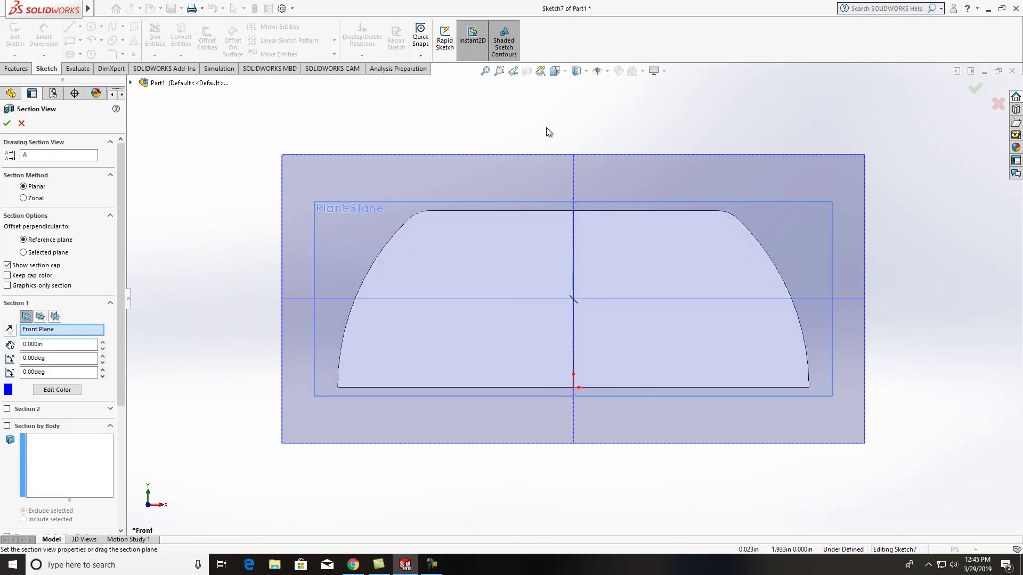
left_click(7, 124)
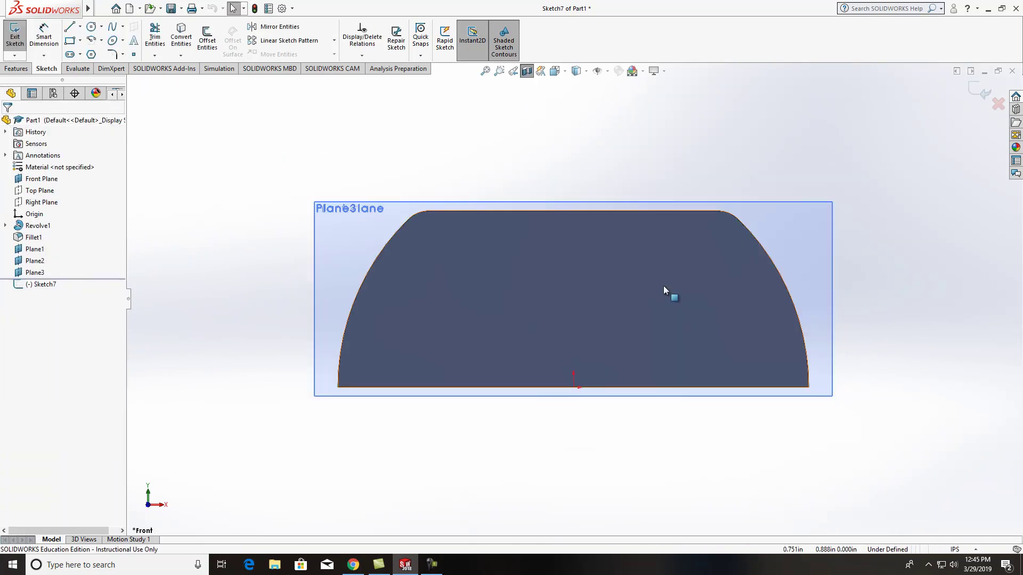
middle_click_drag(913, 157, 867, 194)
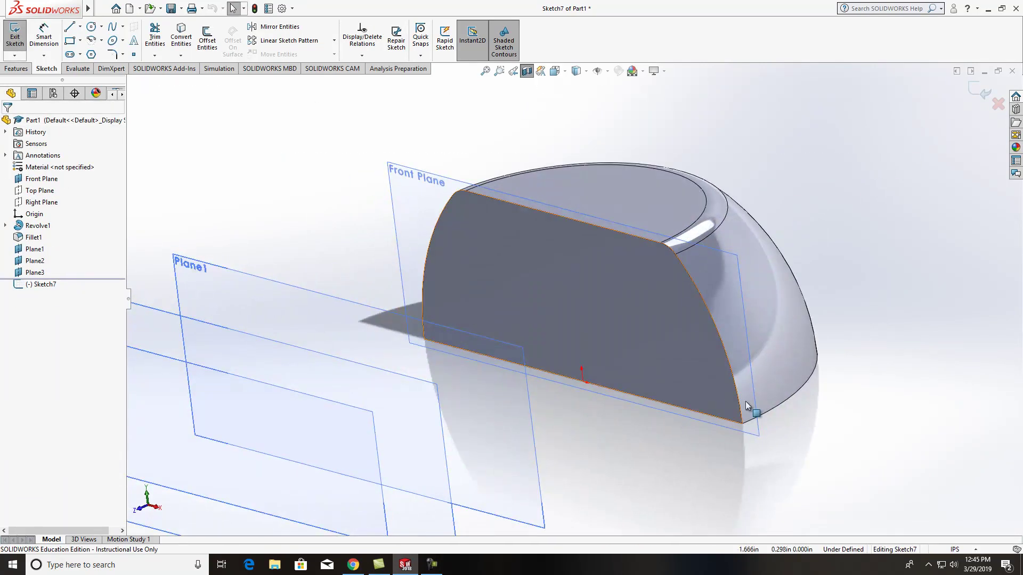
scroll(339, 344, "up", 8)
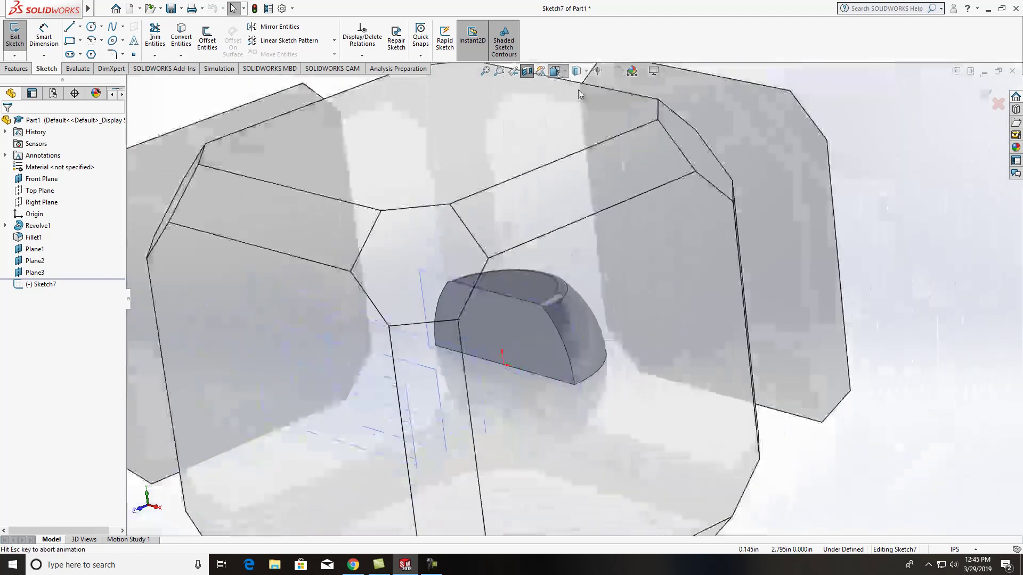
left_click(339, 343)
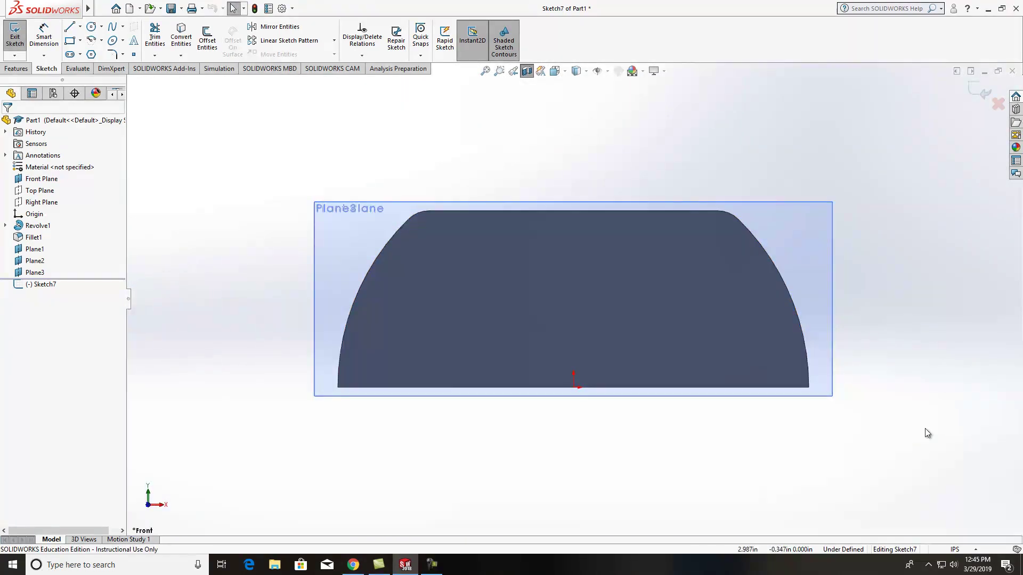
Sketch a closed rectangle of lines from the origin, about 1.56 in wide and 0.68 in high, with its base on the body's bottom edge.
left_click(69, 27)
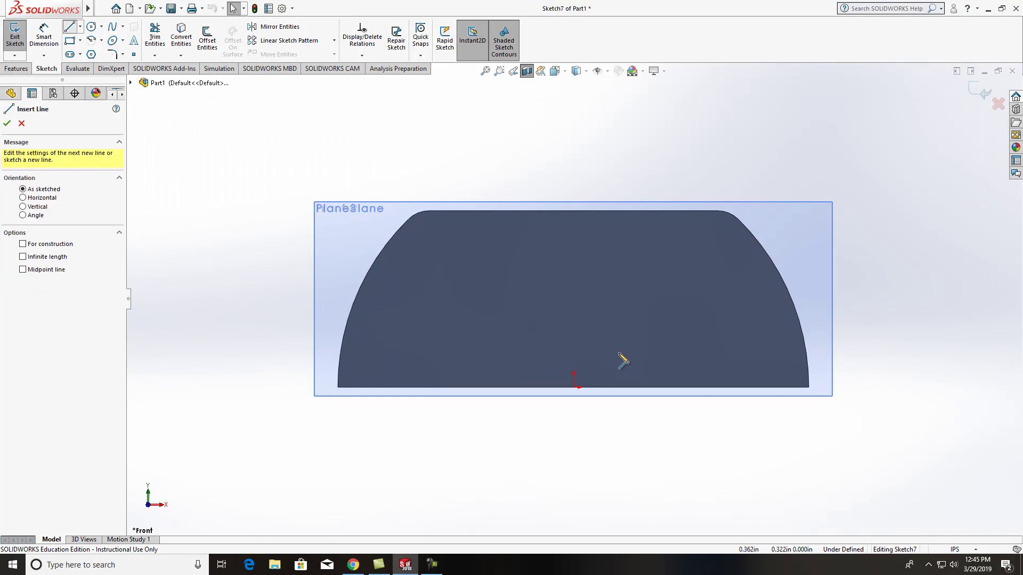
left_click(574, 388)
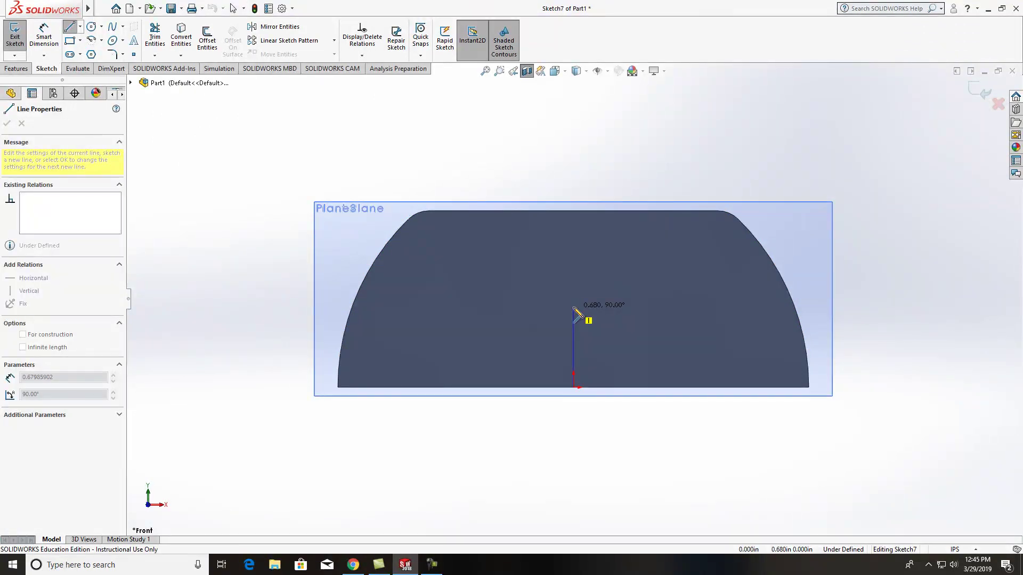
left_click(574, 307)
left_click(757, 308)
left_click(757, 387)
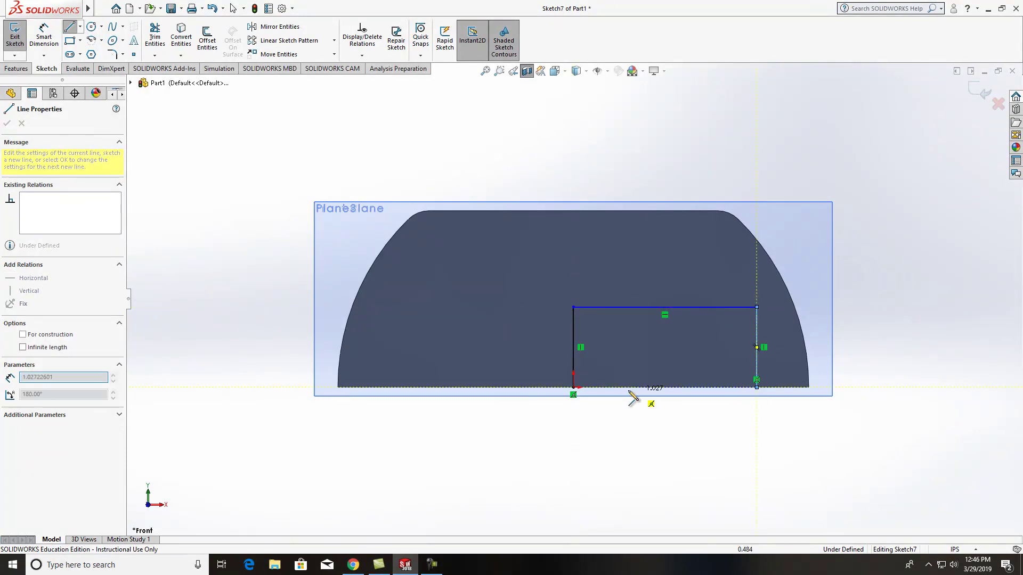
left_click(574, 387)
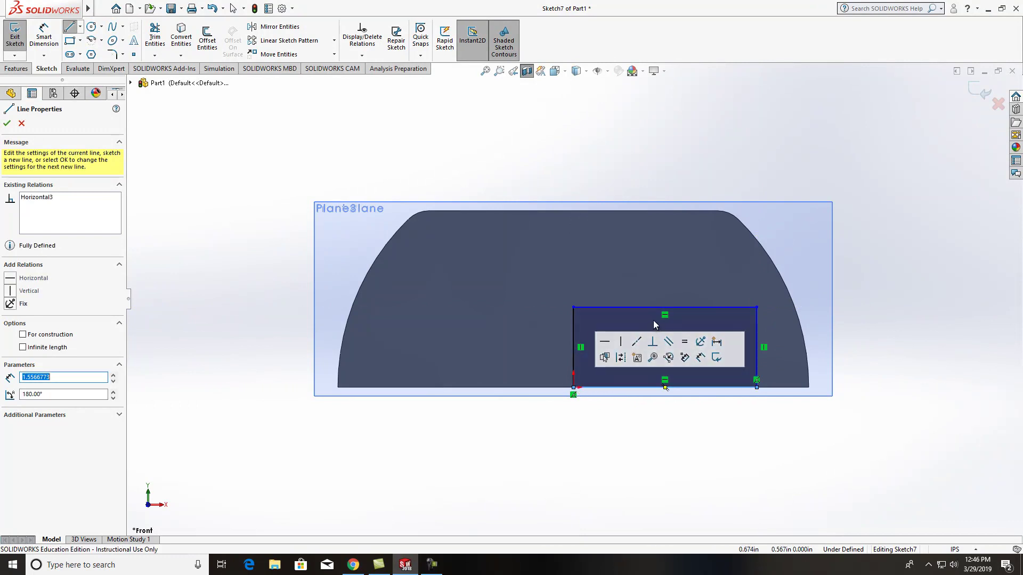
left_click(8, 124)
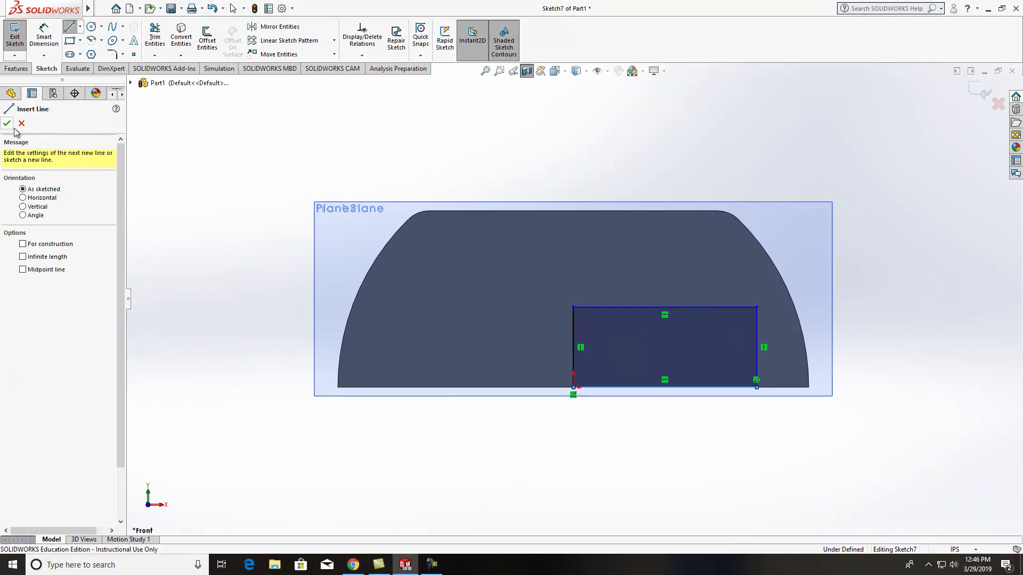
Dimension the rectangle to 1.5 in wide and 0.5 in high.
left_click(44, 37)
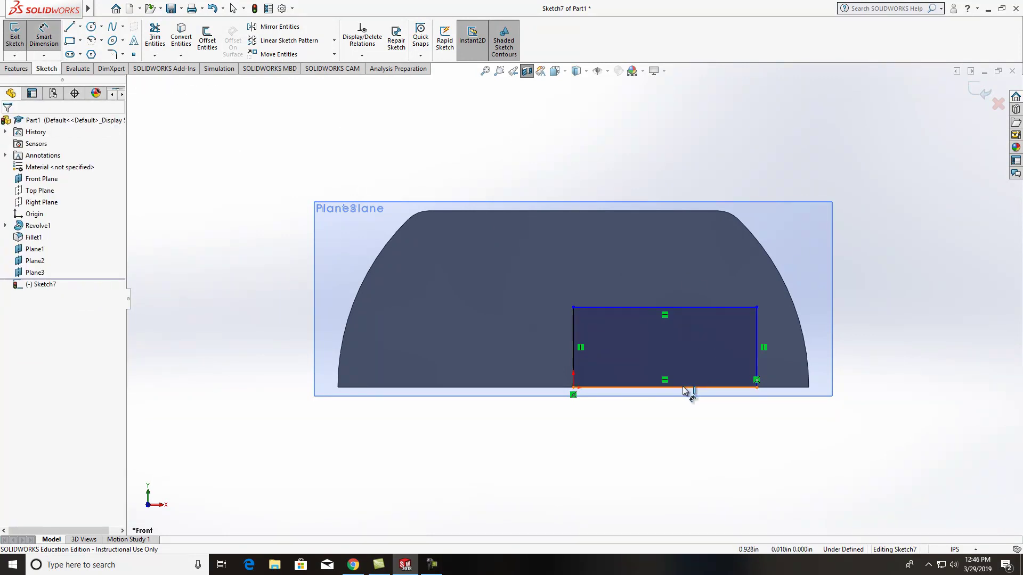
left_click(684, 389)
left_click(670, 431)
type("1.5")
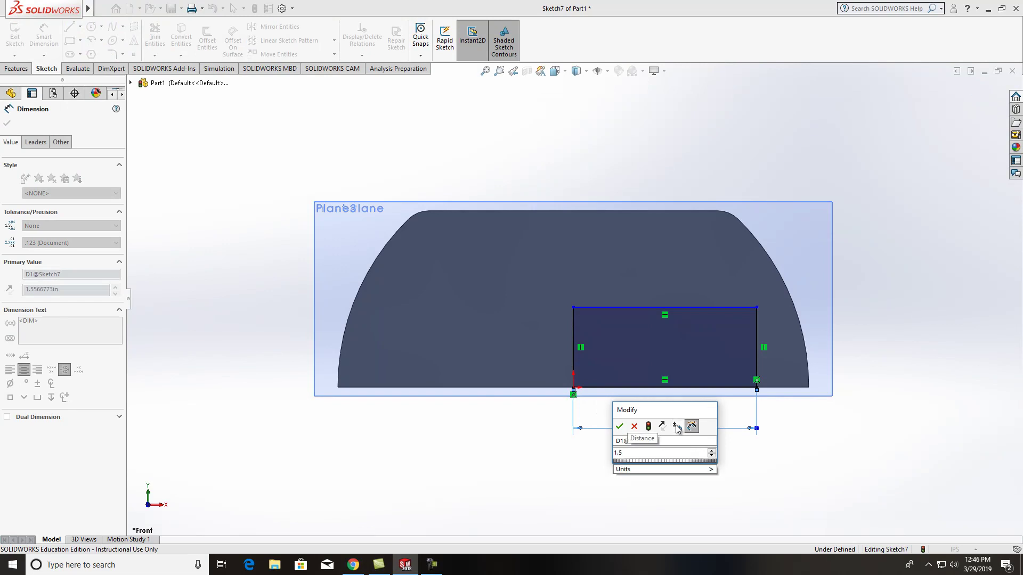
left_click(619, 426)
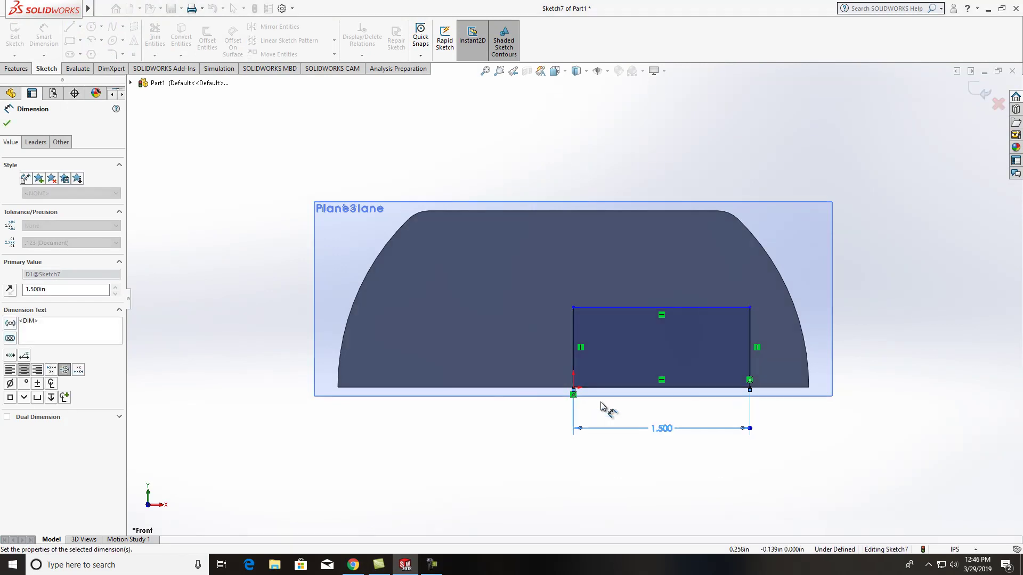
left_click(571, 351)
left_click(542, 349)
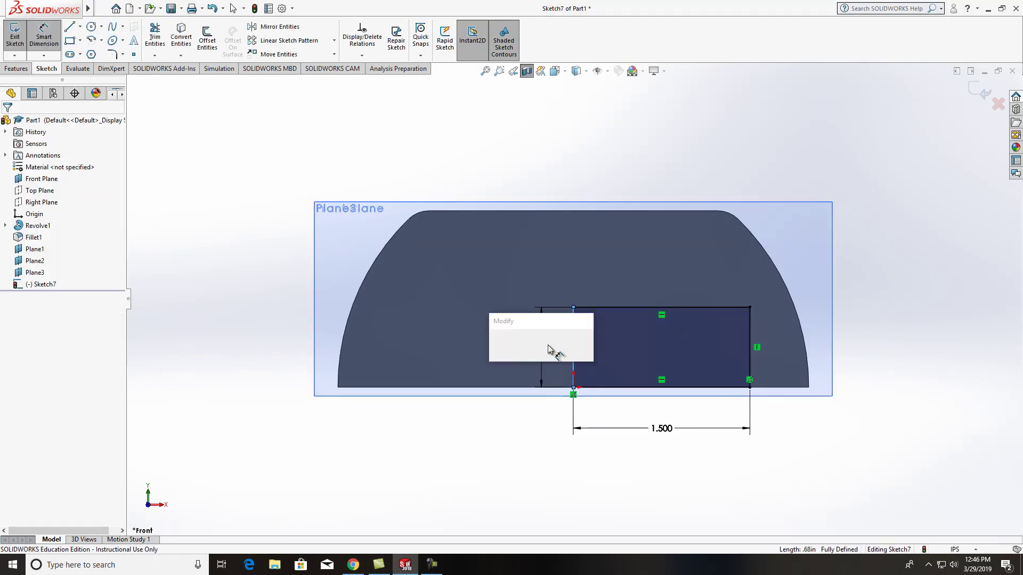
type(".5")
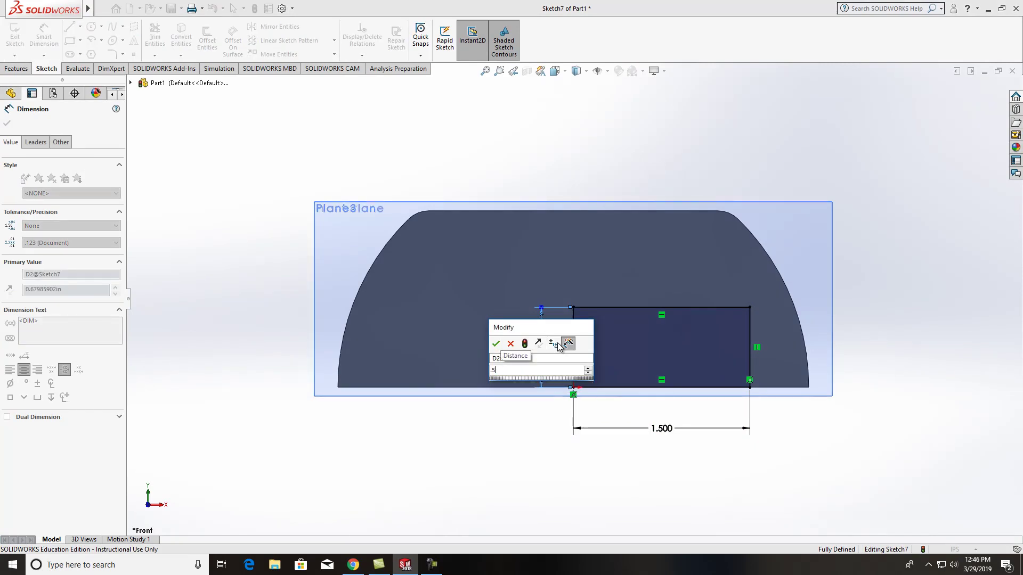
key("Return")
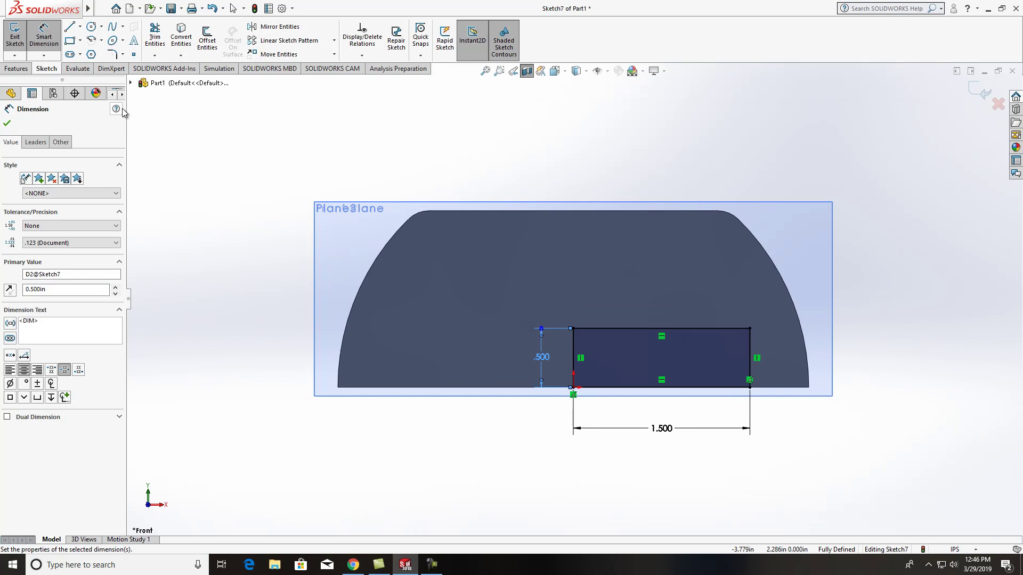
Round both upper corners of the rectangle with 0.25 in sketch fillets and exit the sketch.
left_click(112, 54)
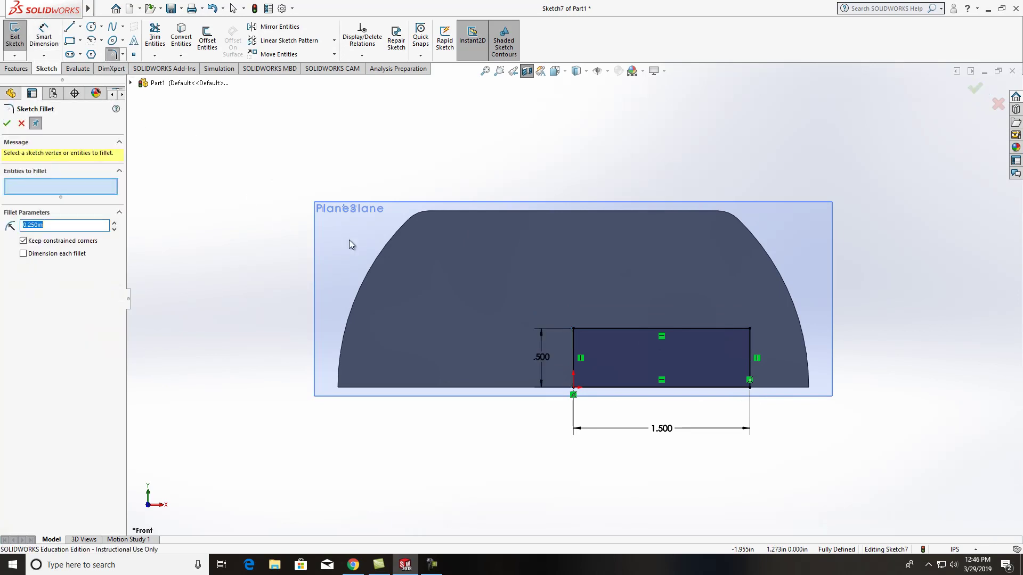
left_click(574, 340)
left_click(591, 330)
left_click(750, 342)
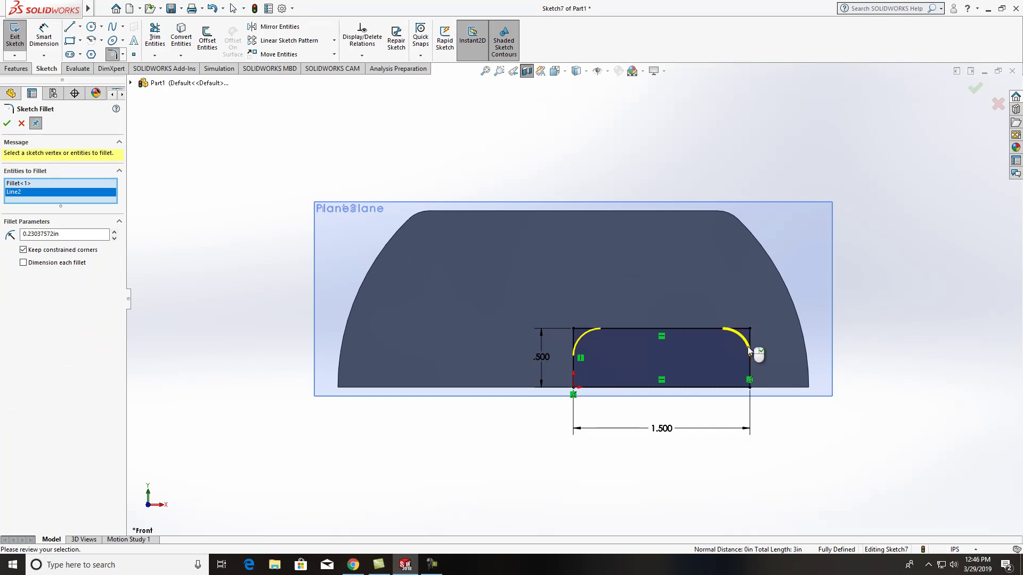
left_click(748, 350)
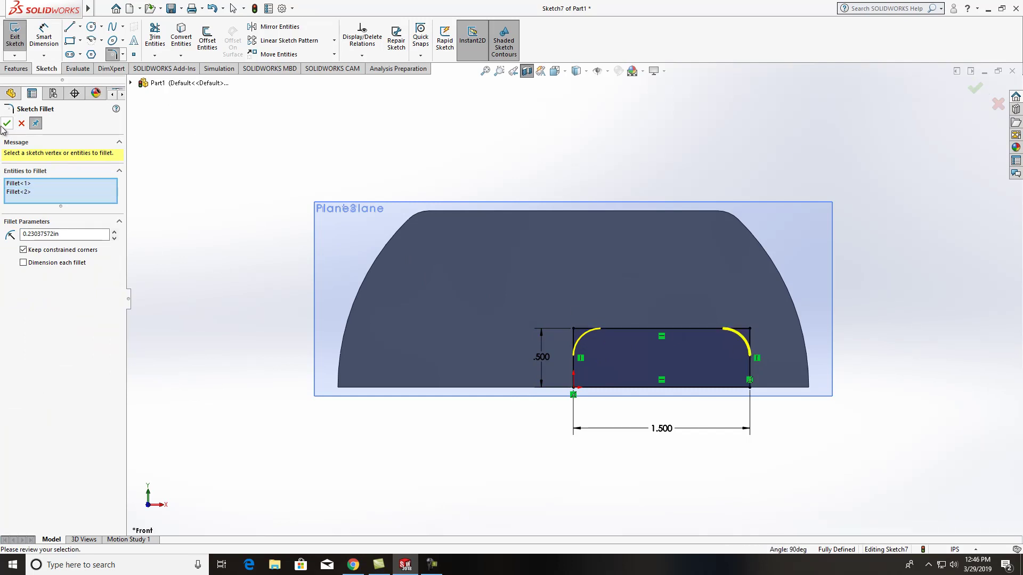
left_click_drag(105, 235, 7, 242)
type(".25")
key("Return")
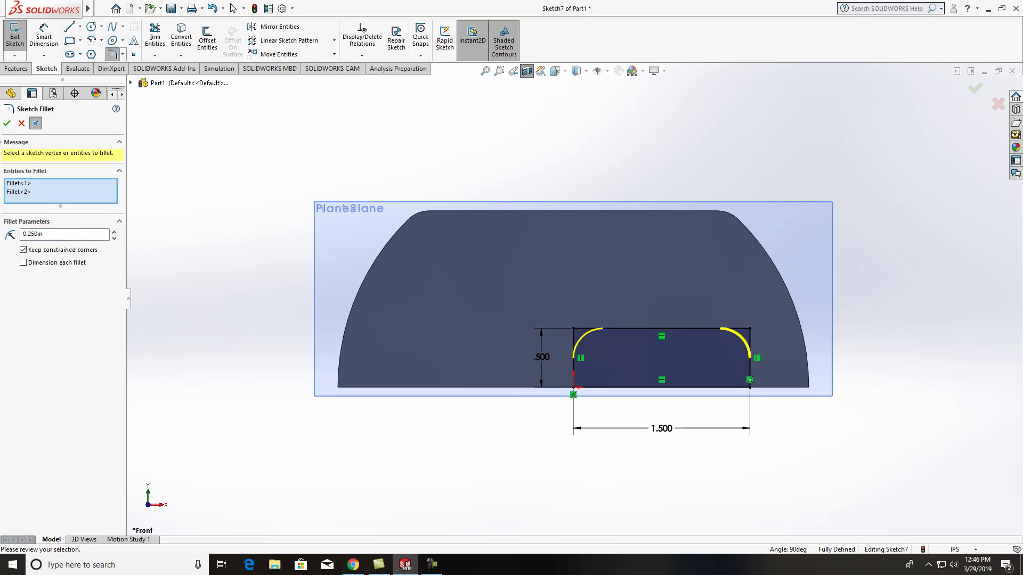
left_click(7, 123)
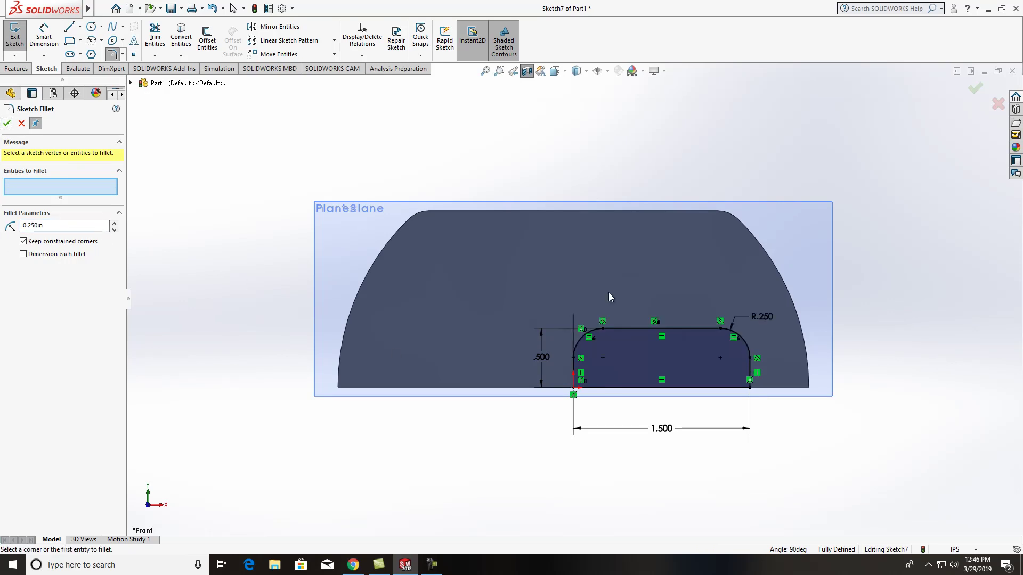
left_click(15, 37)
Start a new sketch on Plane1, viewed straight on from the front.
middle_click_drag(762, 174, 726, 273)
scroll(847, 266, "up", 2)
middle_click_drag(848, 277, 847, 264)
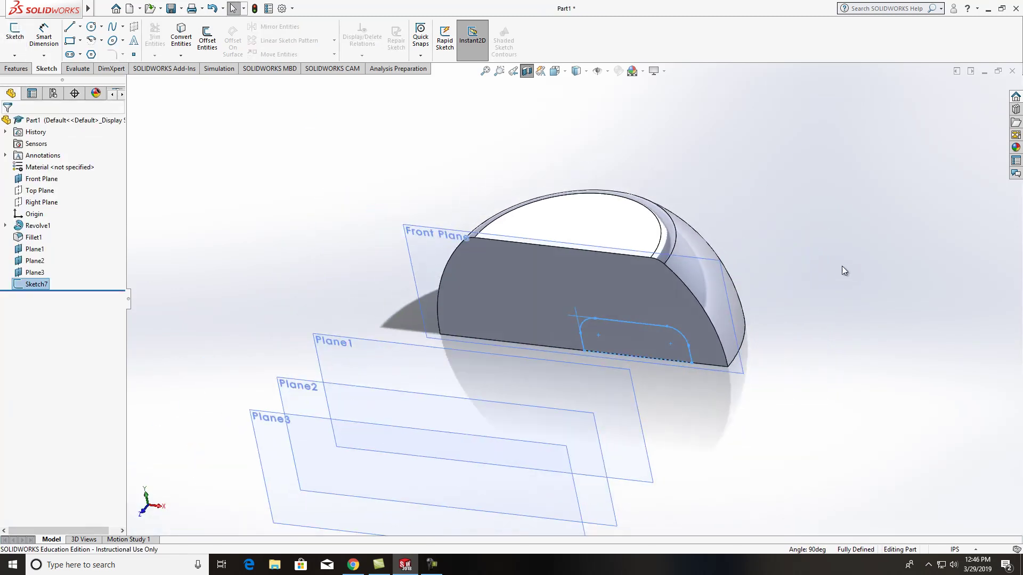
left_click(372, 346)
right_click(373, 344)
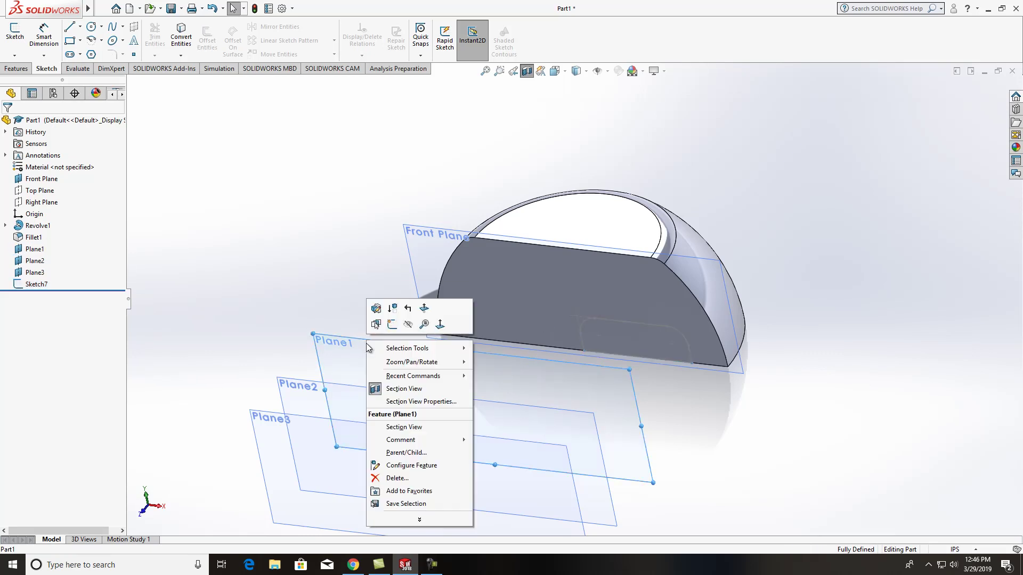
left_click(392, 325)
left_click(554, 72)
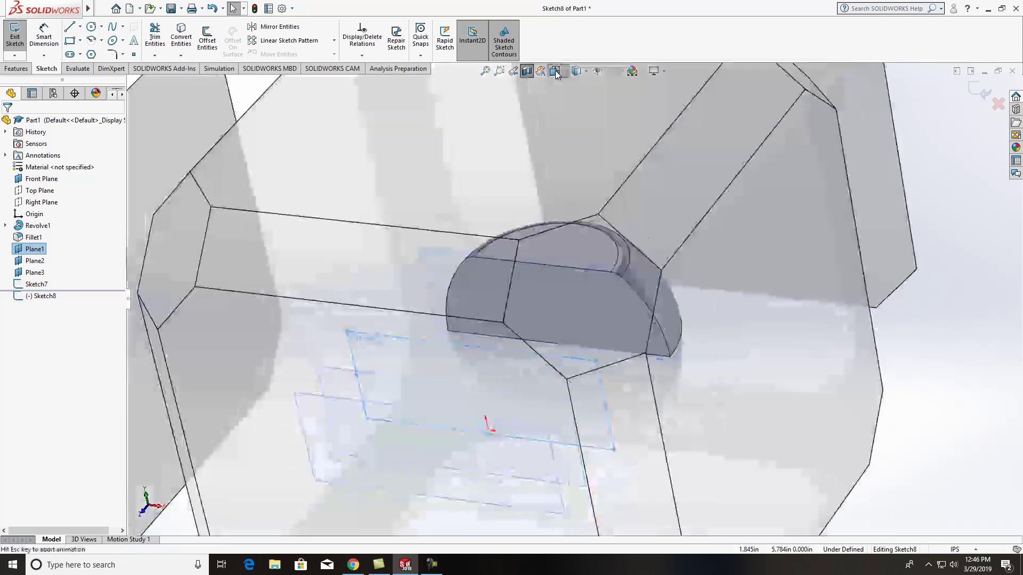
left_click(402, 439)
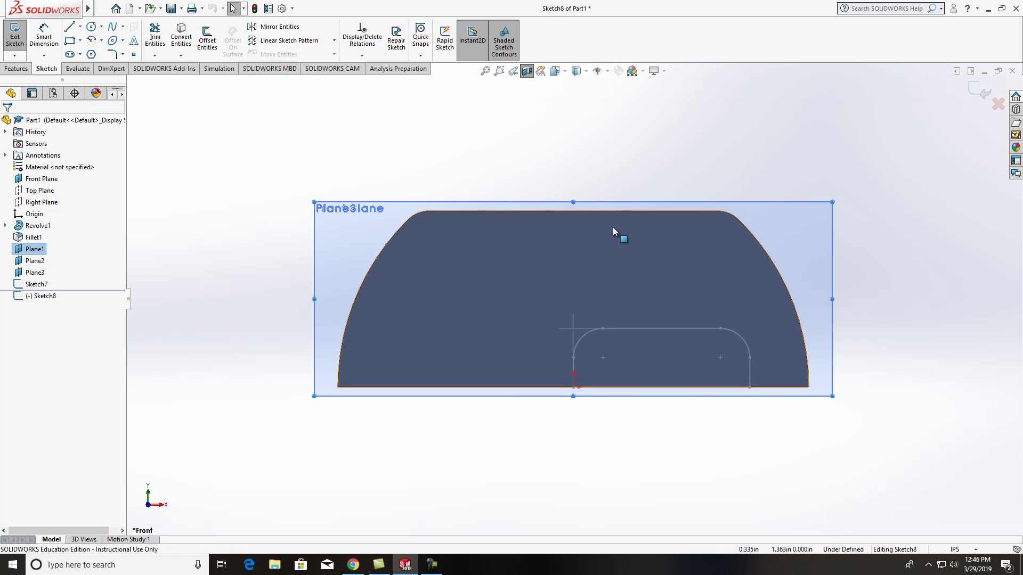
Convert the base line, right vertical line and upper-right arc of the Front Plane profile into the Plane1 sketch.
left_click(181, 57)
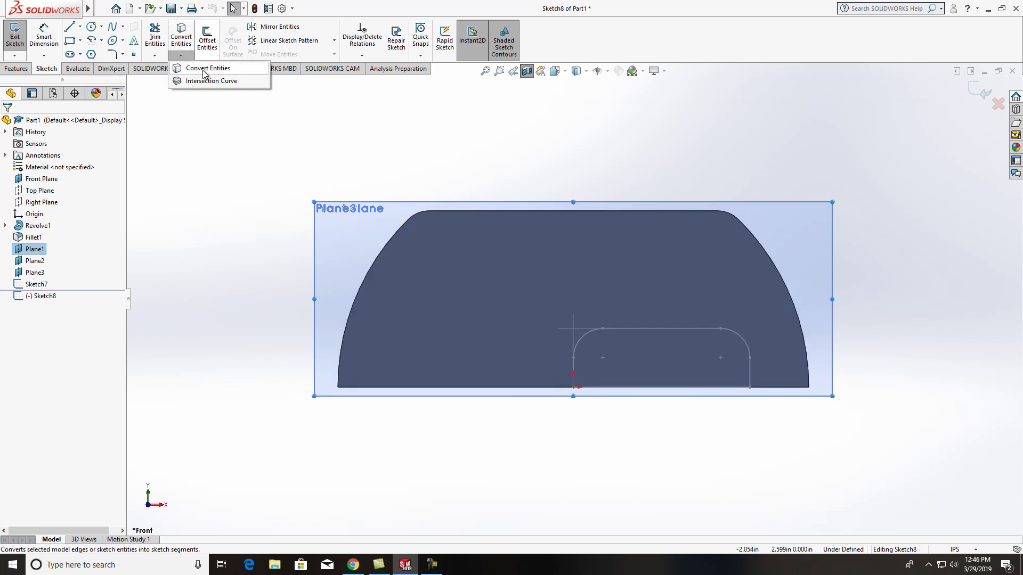
left_click(203, 69)
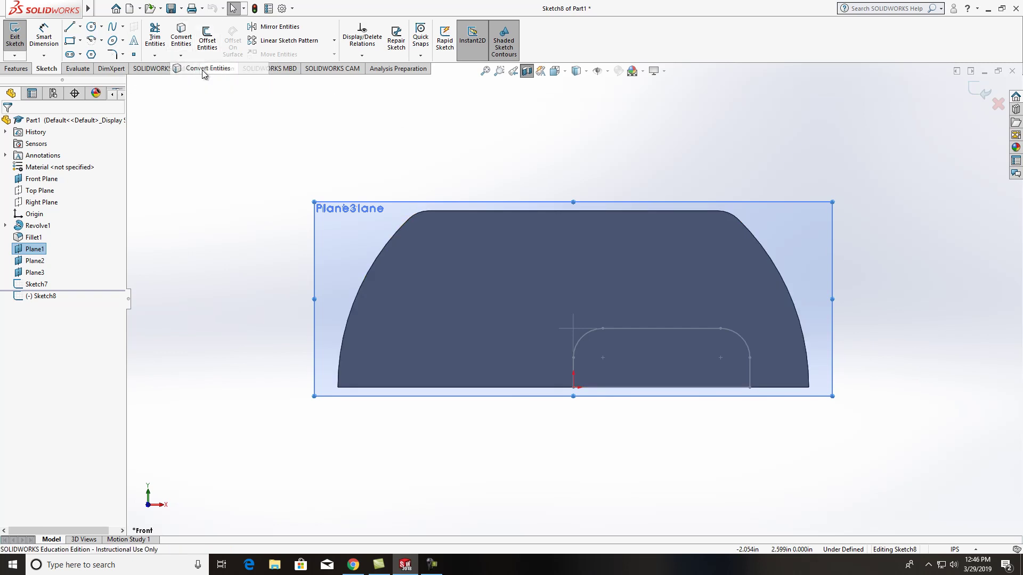
left_click(720, 388)
left_click(749, 369)
left_click(745, 347)
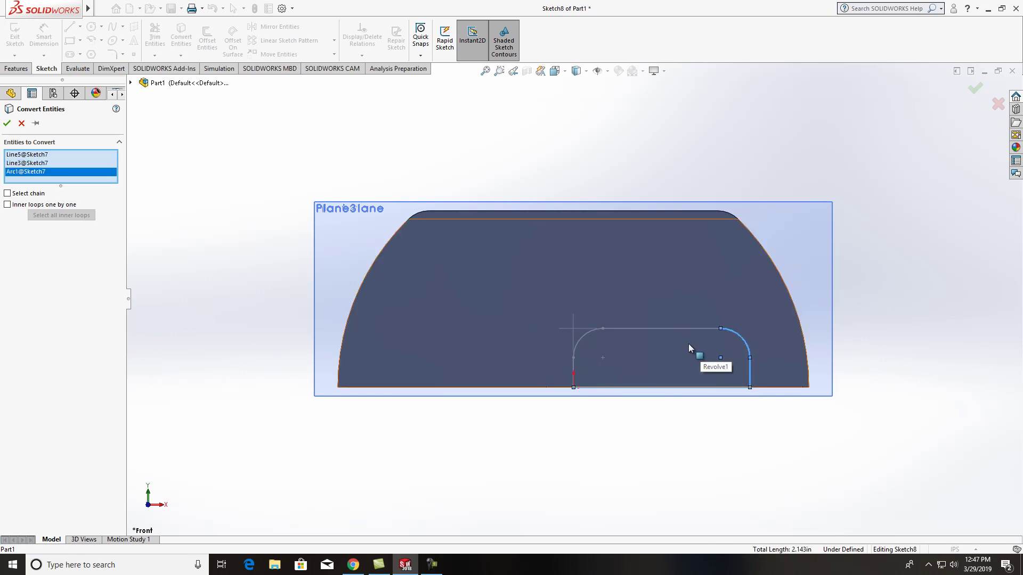
left_click(7, 123)
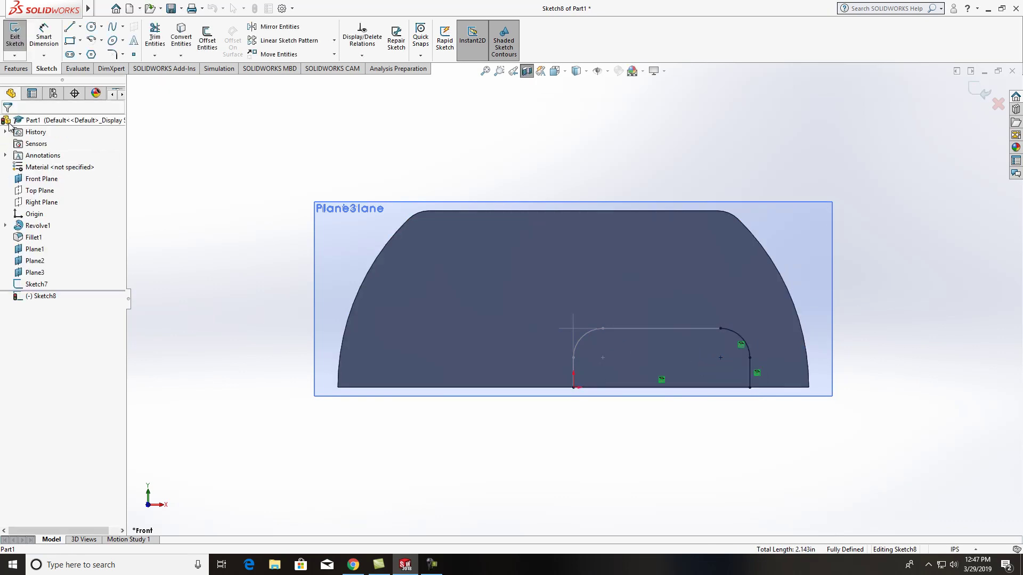
Replace the converted base line with a horizontal line about 1.83 in long, running left from the profile's lower-right corner.
left_click(612, 389)
key("Delete")
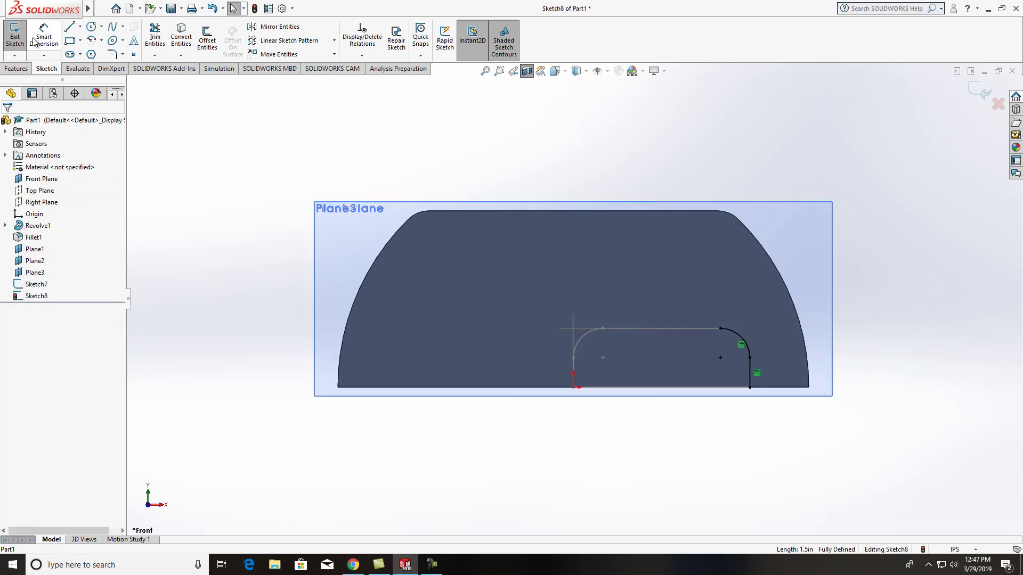
left_click(69, 26)
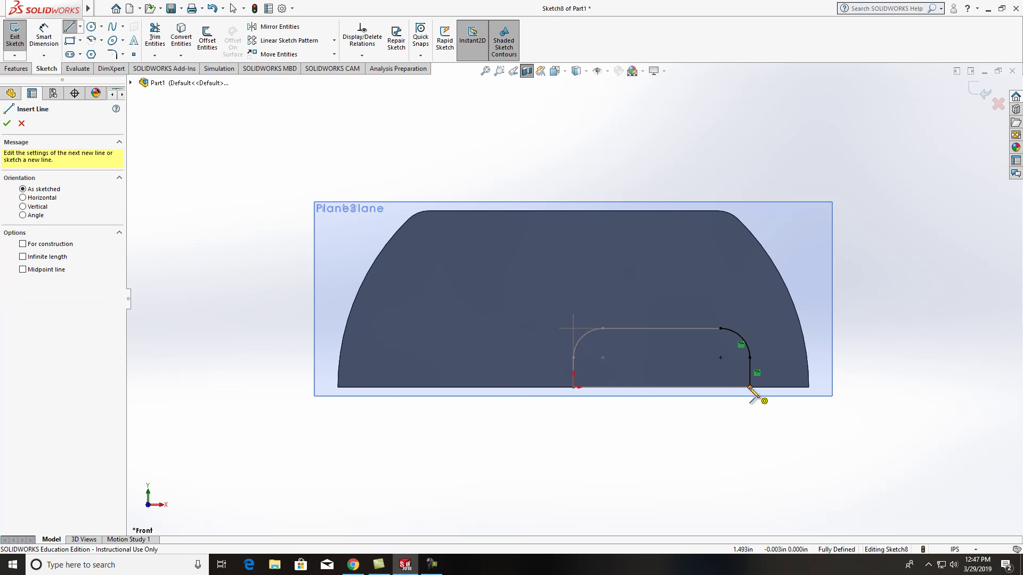
left_click(750, 388)
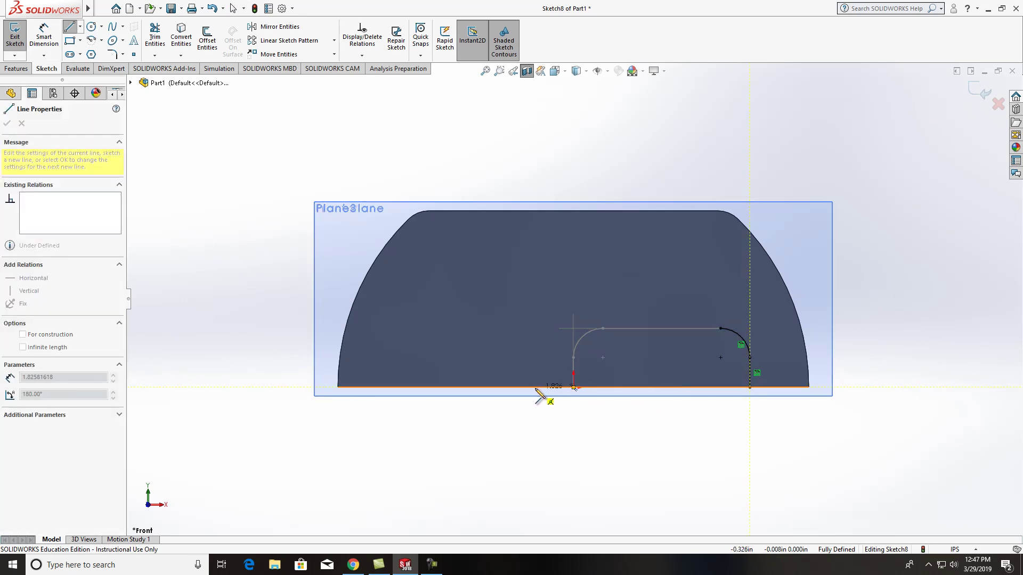
left_click(535, 388)
key("Escape")
Dimension the new base line to 1.4 in.
left_click(44, 33)
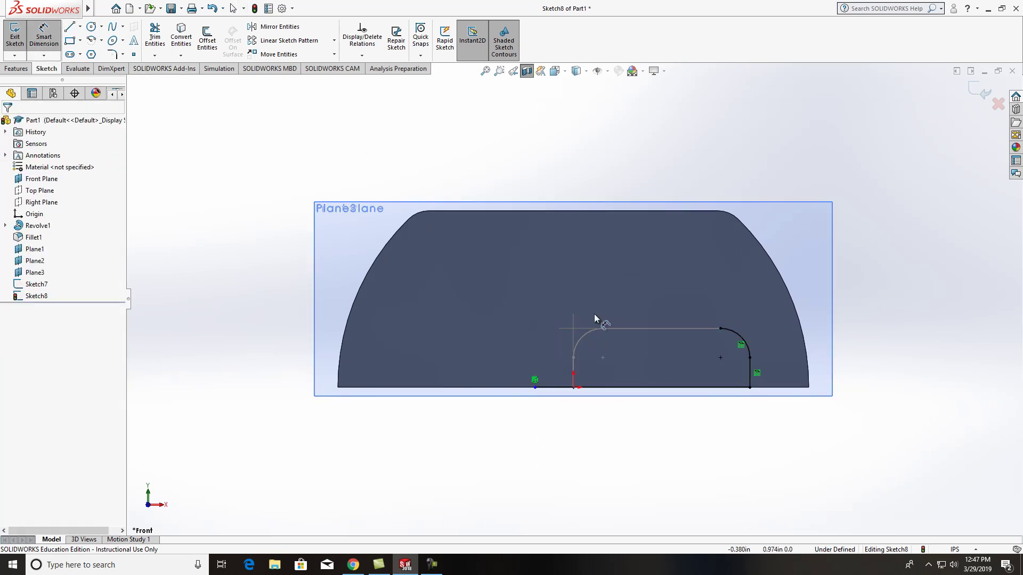
left_click(673, 435)
left_click(653, 433)
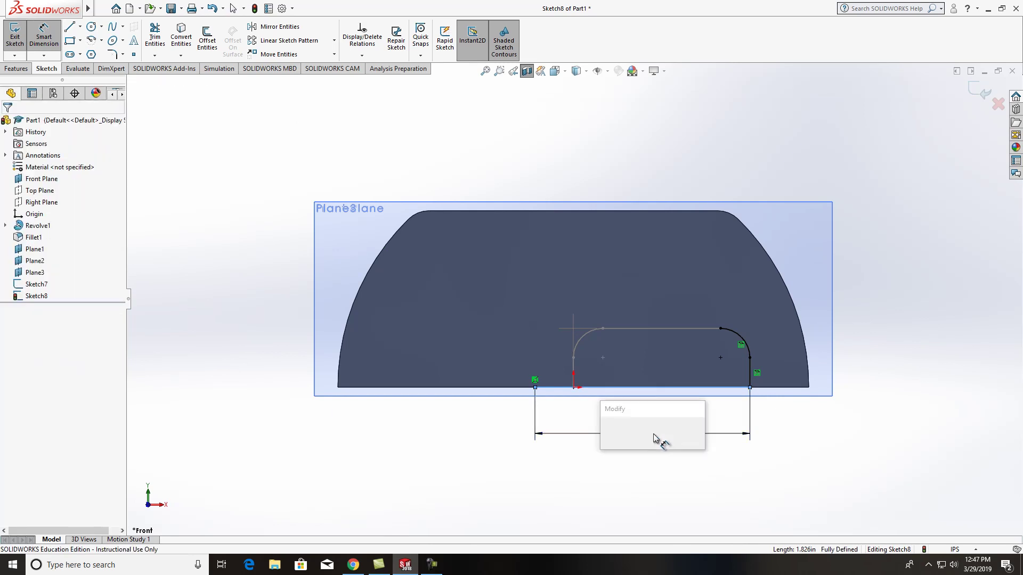
type("1.")
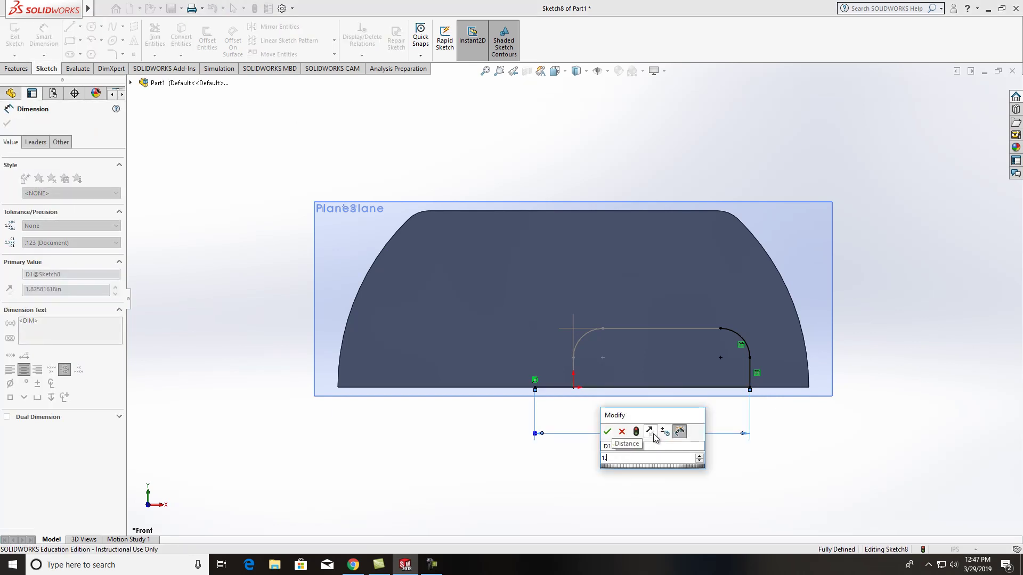
type("4")
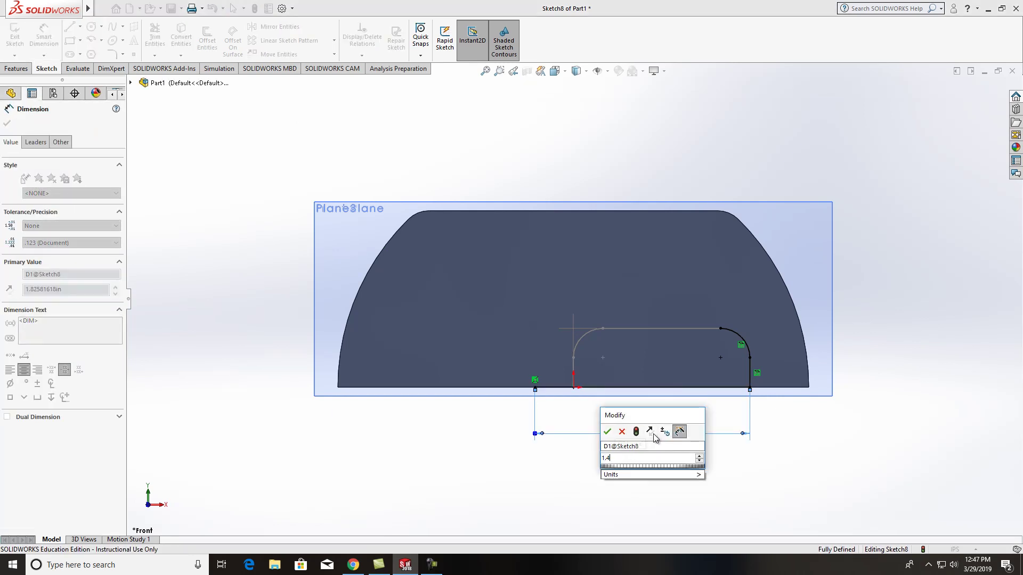
left_click(607, 432)
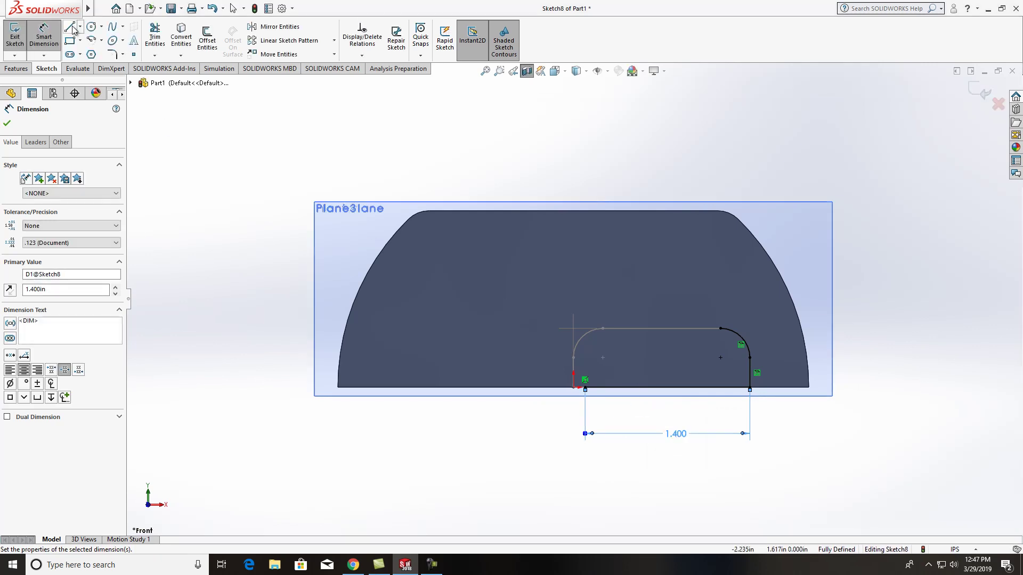
Draw a line about 0.5 in long upward from the base line's left end and make it vertical.
key("l")
left_click(585, 387)
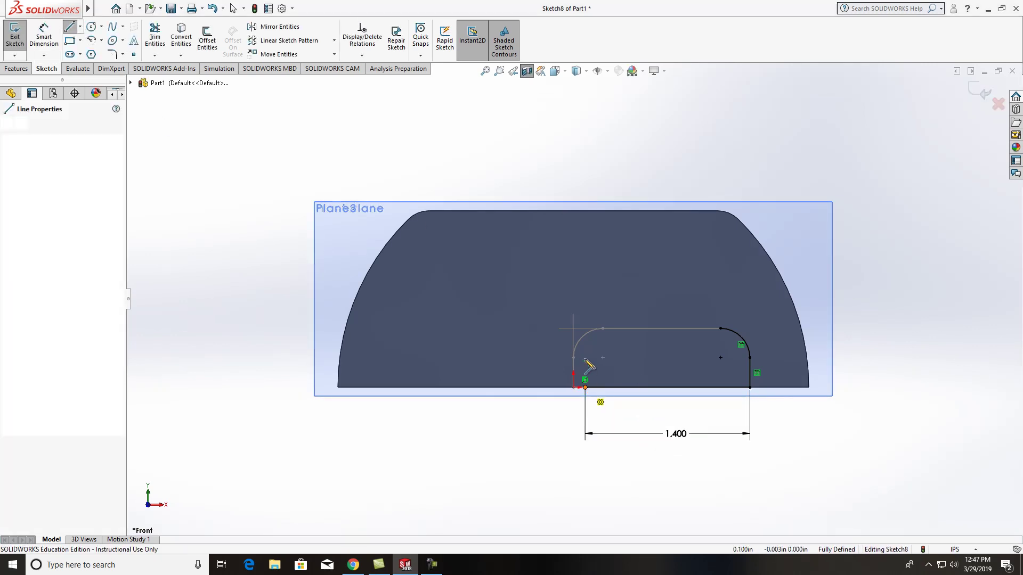
left_click(583, 329)
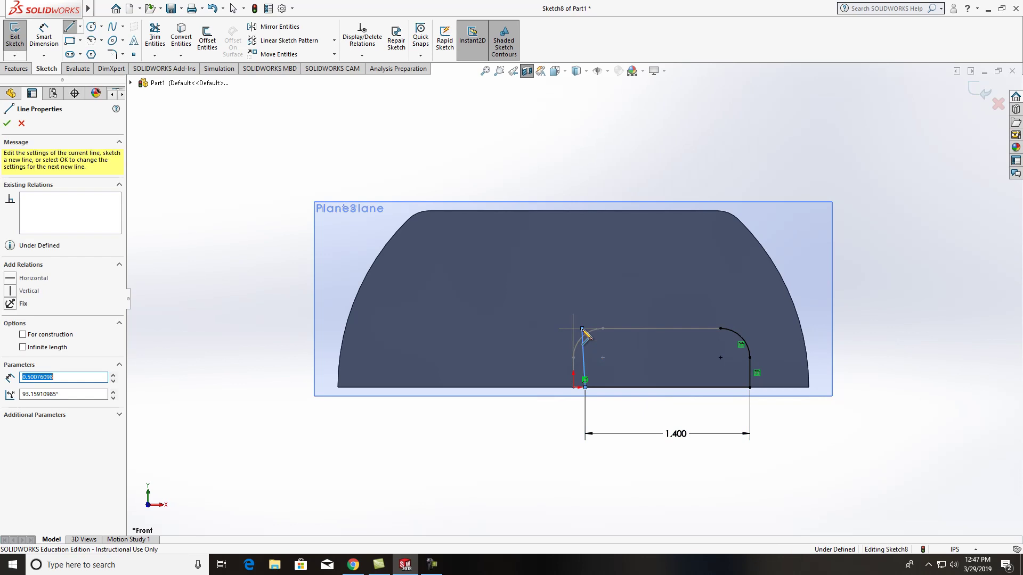
key("Escape")
key("Escape")
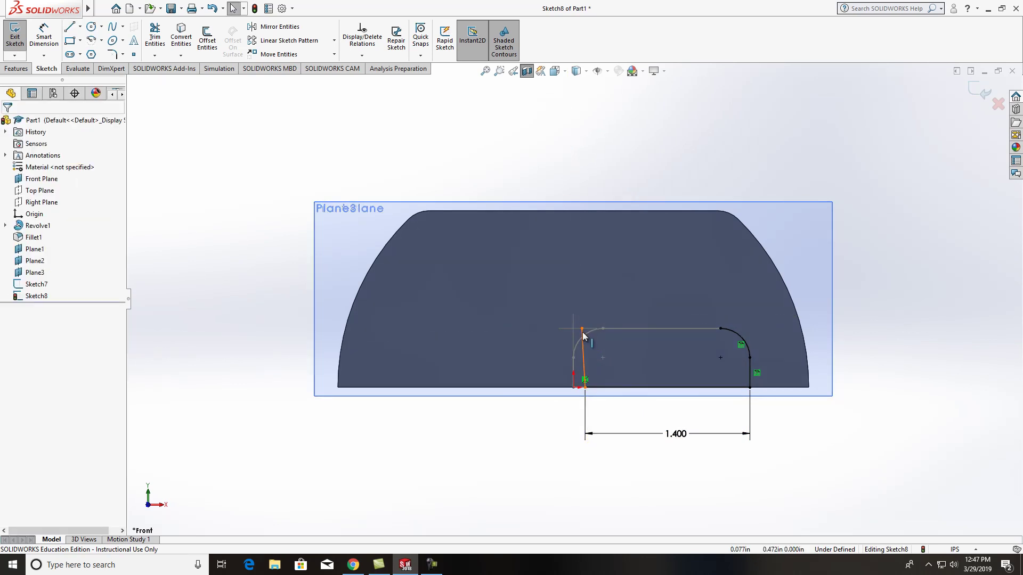
left_click(582, 338)
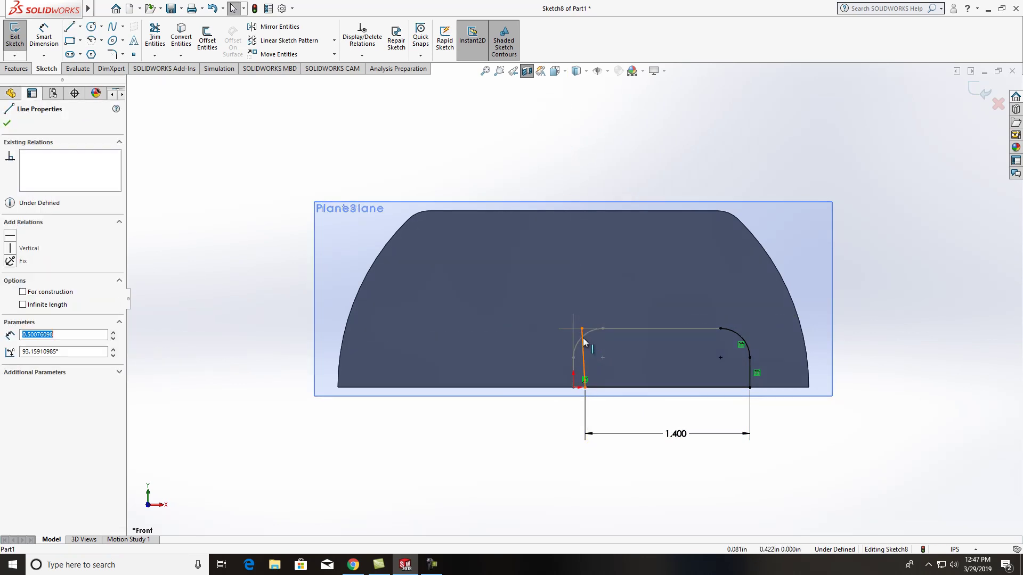
left_click(632, 290)
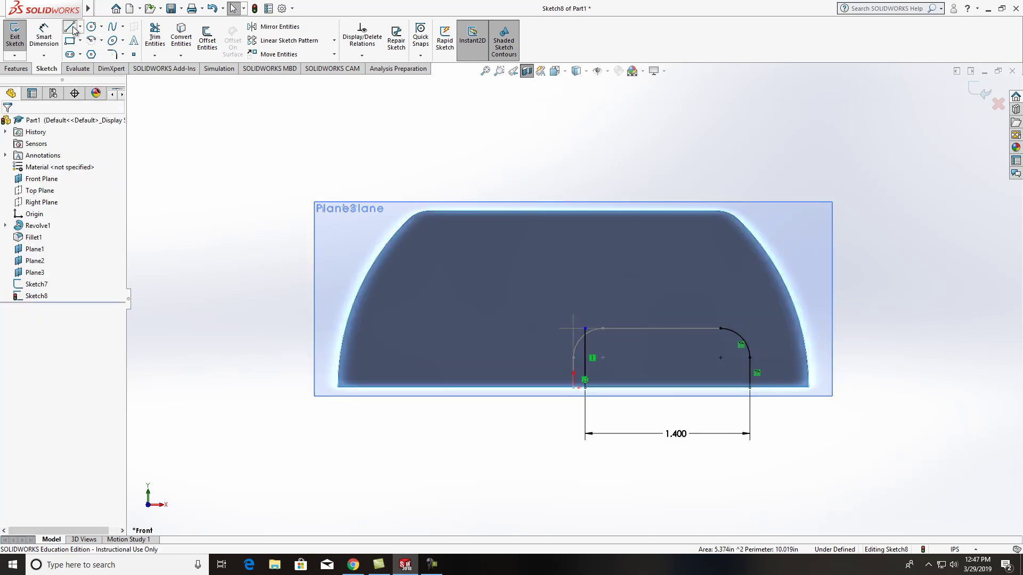
Close the profile with a top line from the left vertical line's upper end to the upper-right arc.
left_click(70, 27)
left_click(586, 329)
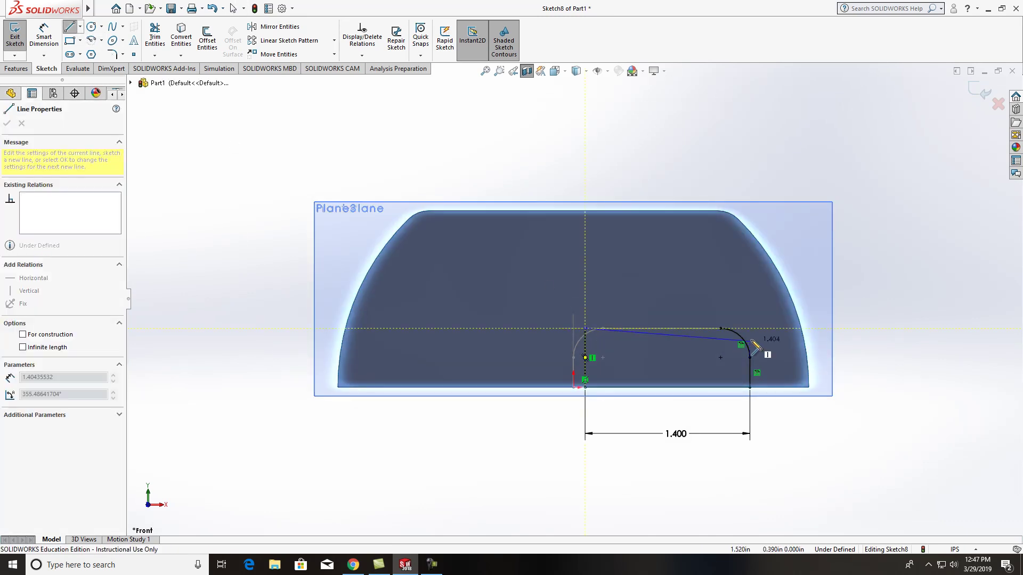
left_click(720, 328)
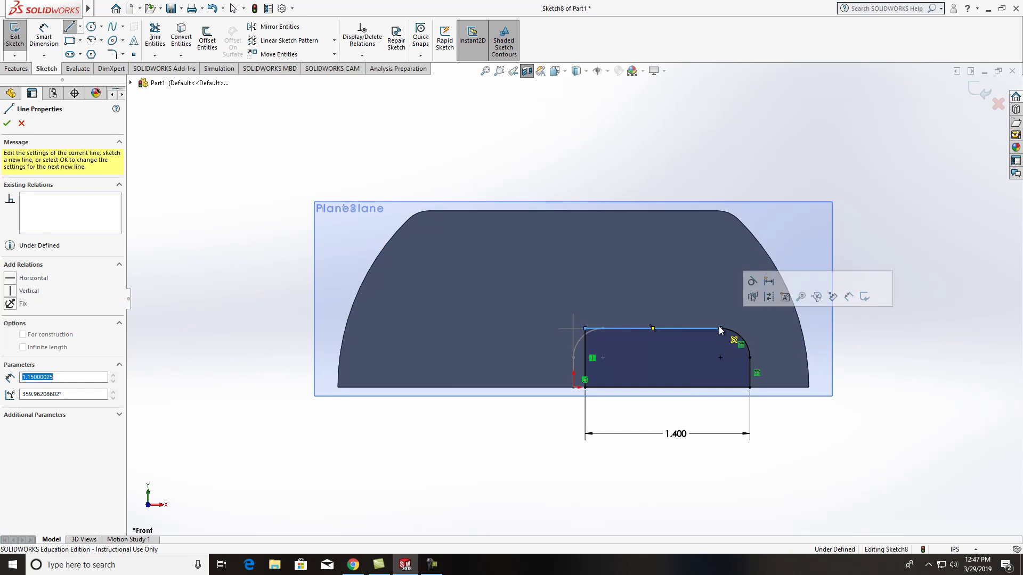
left_click(112, 54)
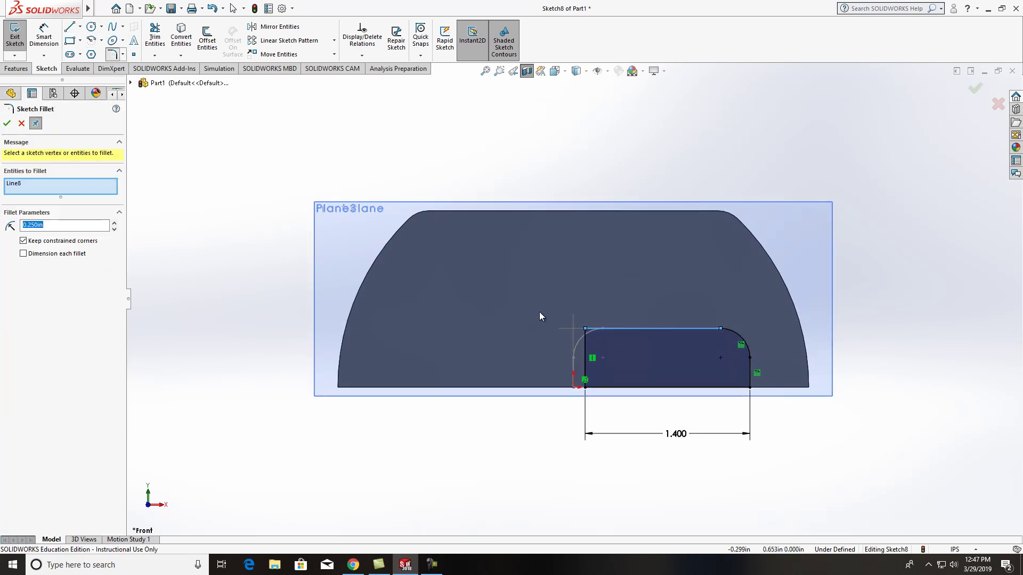
left_click(586, 353)
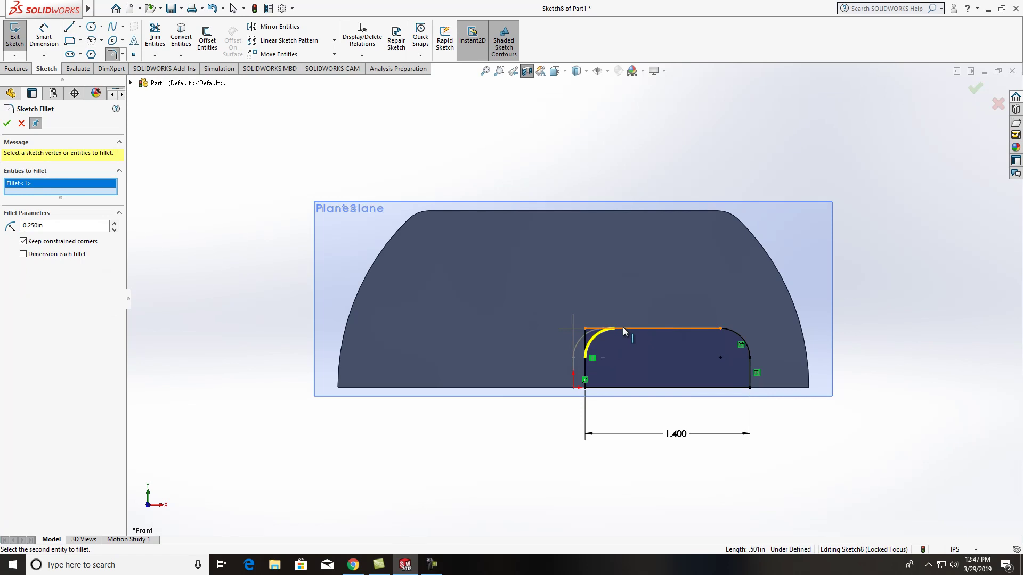
left_click(623, 329)
key("Escape")
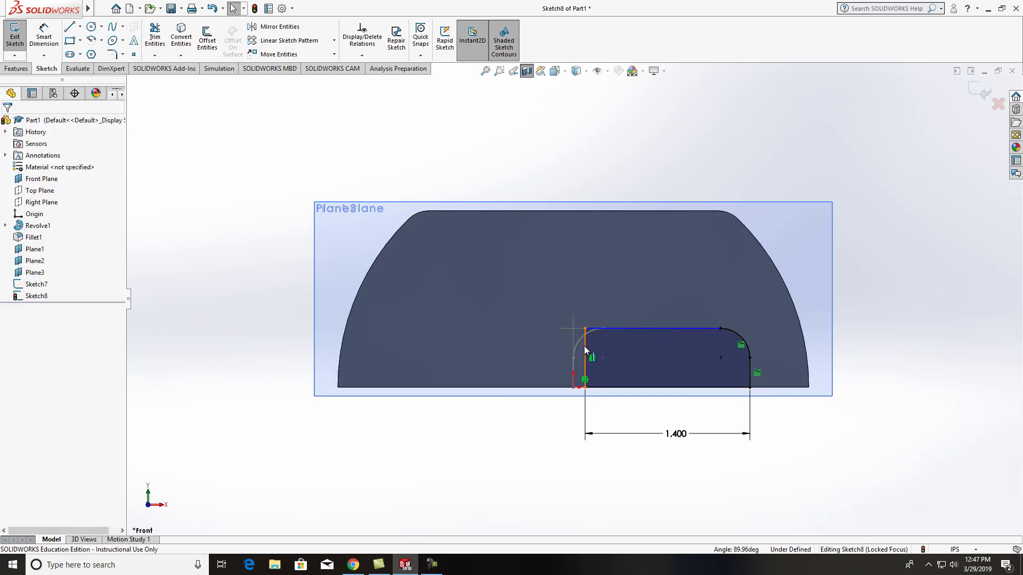
Round the profile's upper-left corner with a 0.25 in sketch fillet and exit the sketch.
left_click(111, 54)
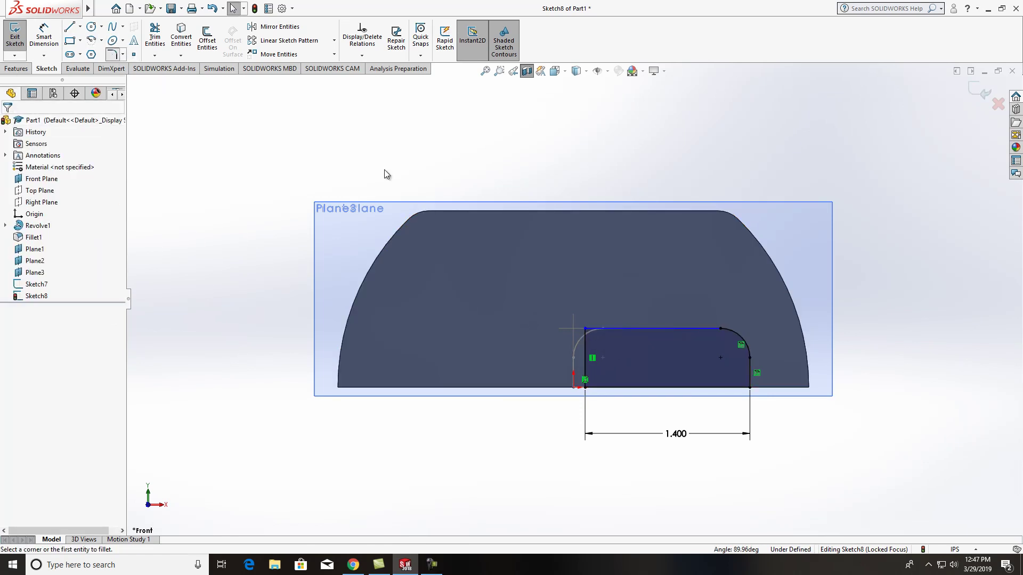
left_click(586, 330)
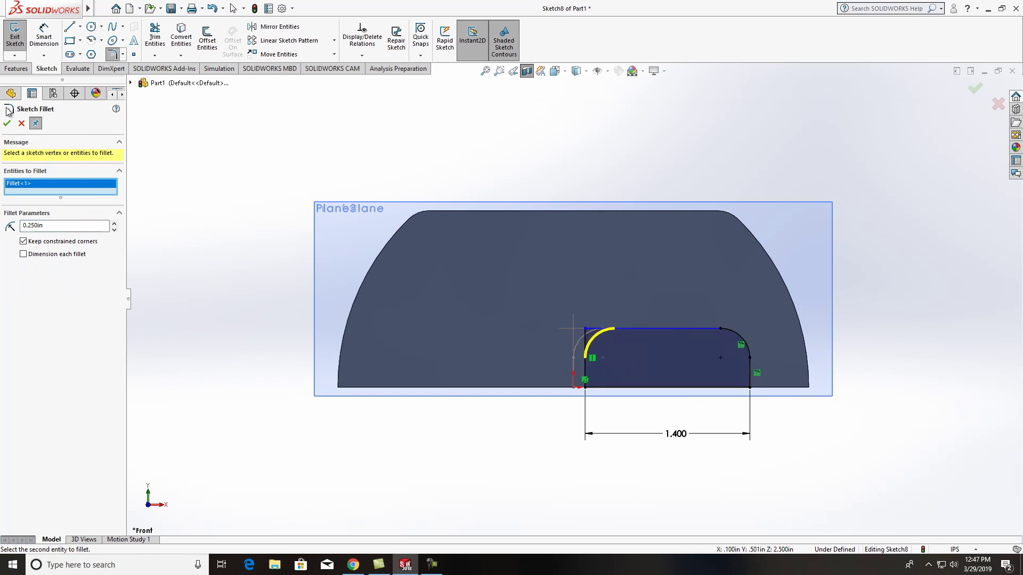
left_click(7, 124)
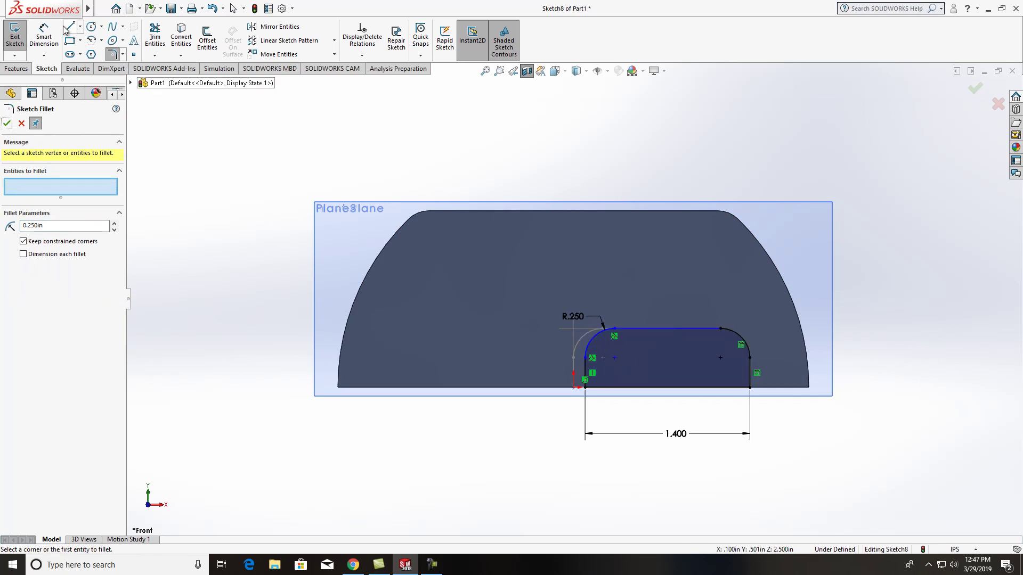
left_click(15, 36)
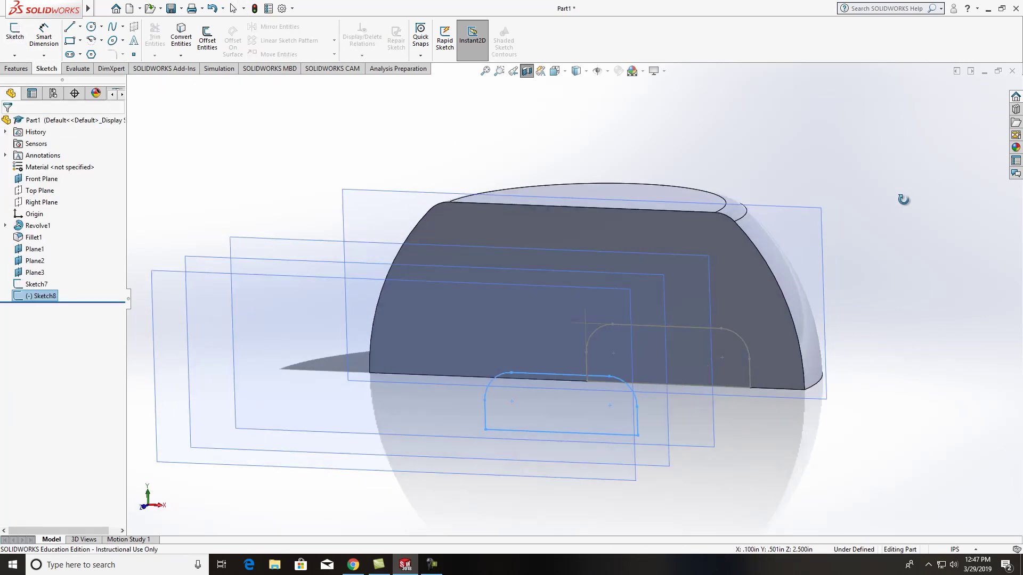
Start a new sketch on Plane2, viewed straight on from the front.
mouse_move(903, 200)
middle_mouse_down()
mouse_move(893, 228)
mouse_move(754, 367)
mouse_move(700, 369)
mouse_move(740, 360)
middle_mouse_up()
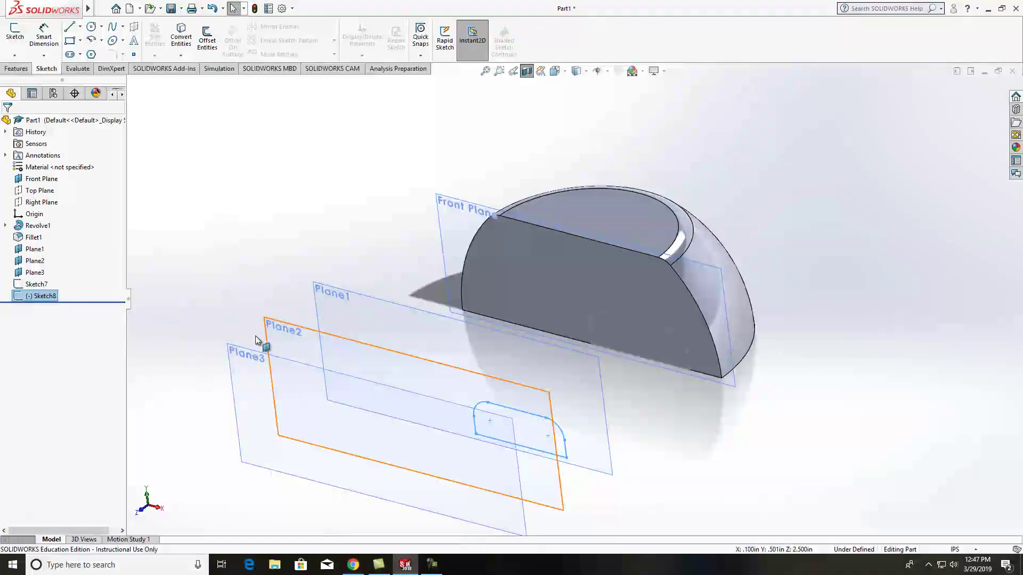
key("Escape")
left_click(280, 328)
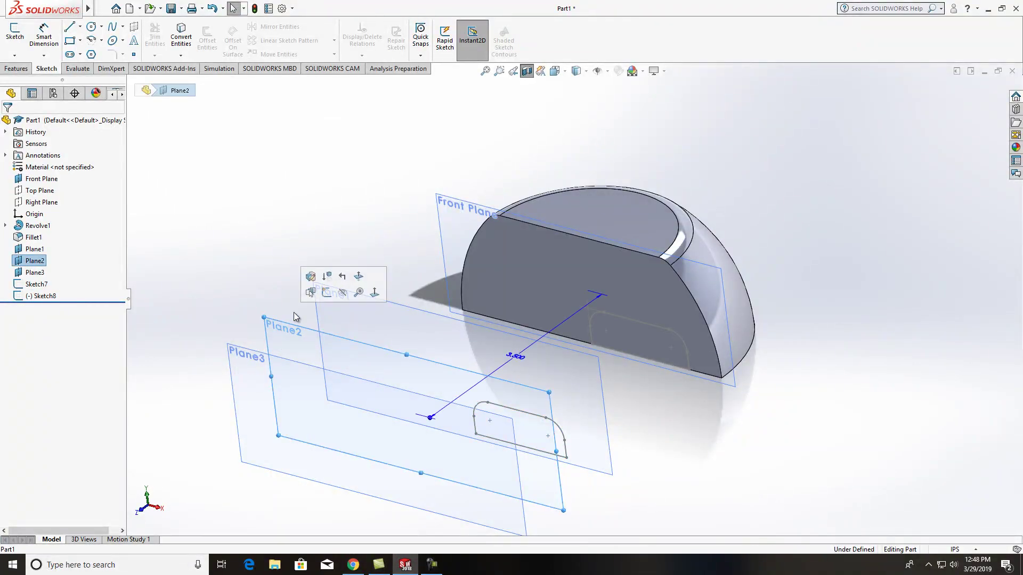
left_click(326, 294)
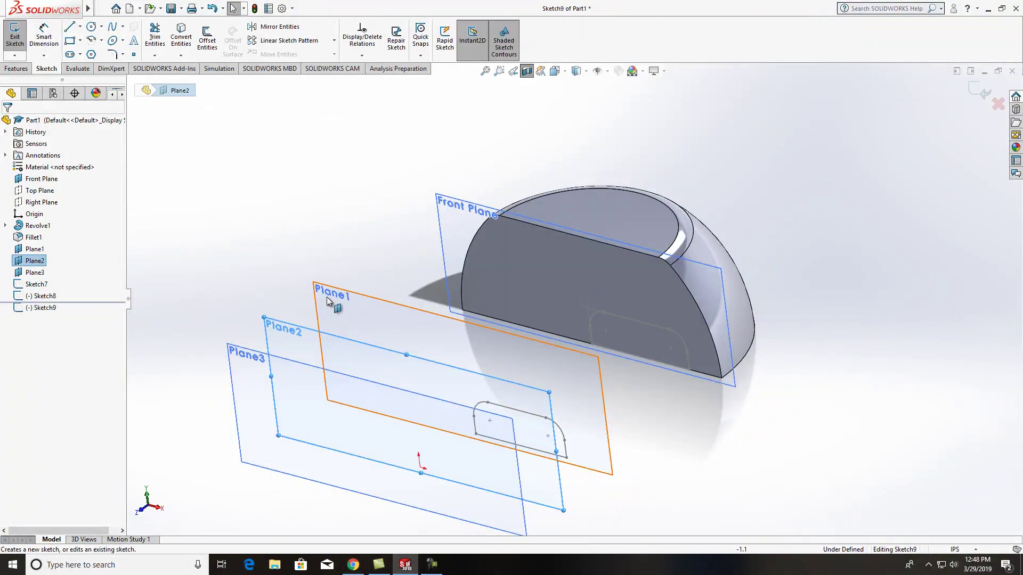
left_click(556, 73)
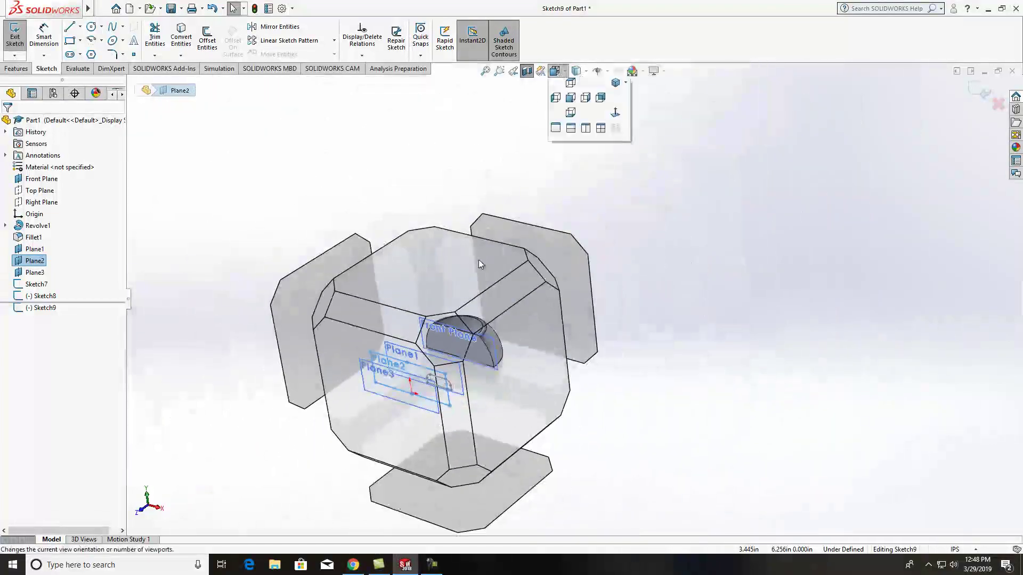
left_click(433, 388)
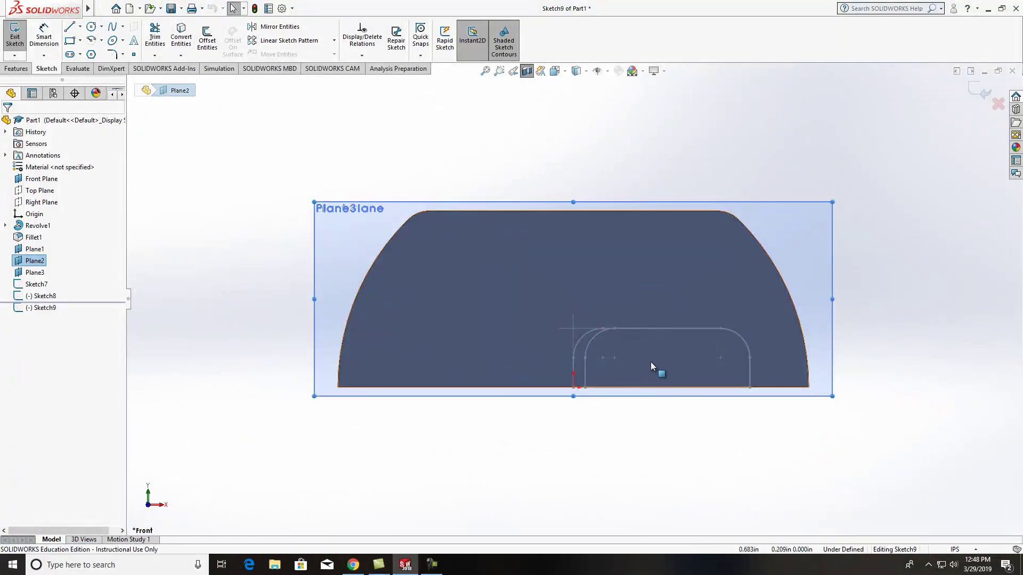
Convert the right vertical line and upper-right arc of the Front Plane profile into the Plane2 sketch.
left_click(180, 56)
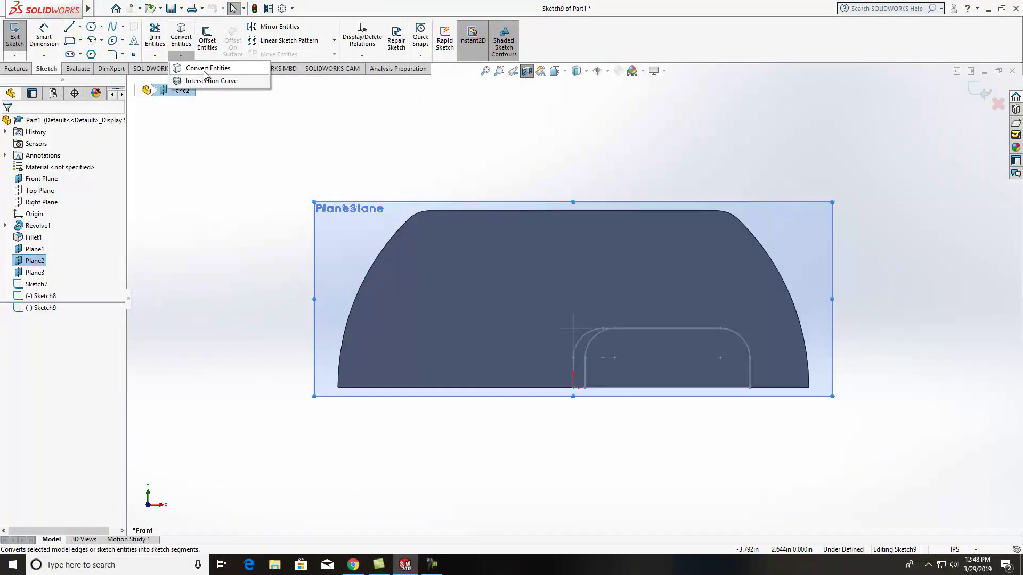
left_click(200, 66)
left_click(750, 371)
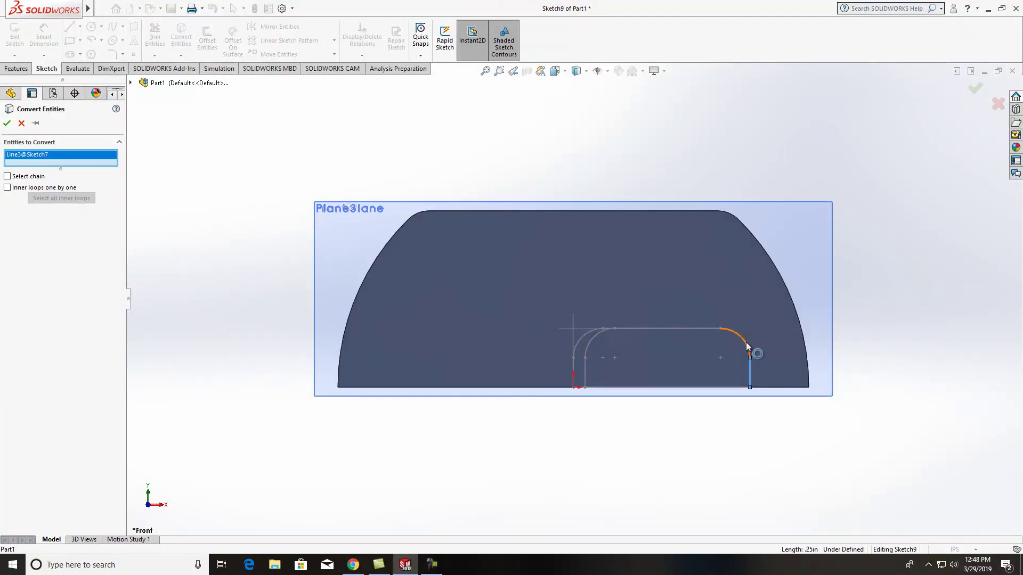
left_click(743, 342)
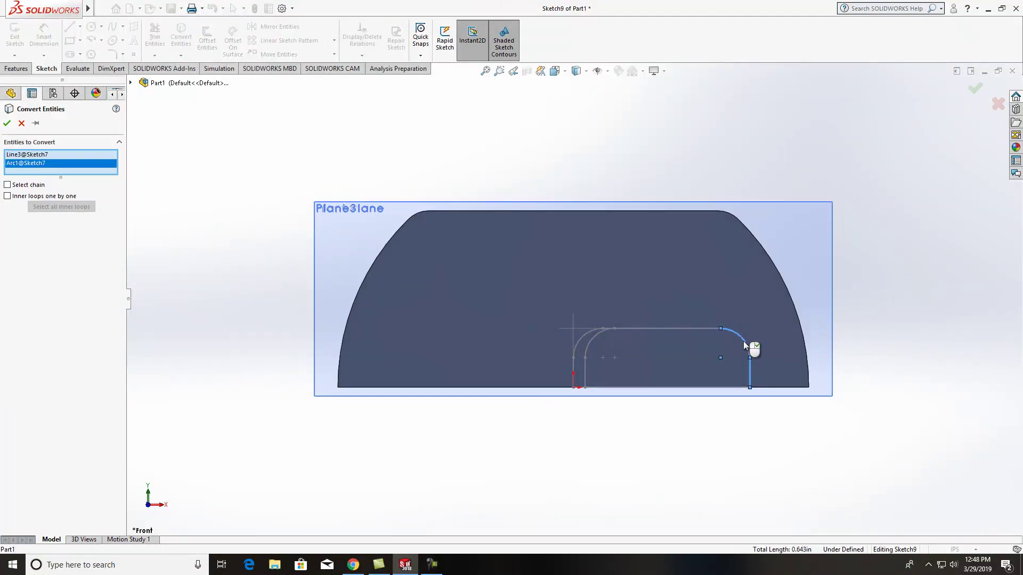
left_click(8, 124)
Draw a horizontal base line about 1.96 in long, running left from the lower end of the converted vertical line.
key("l")
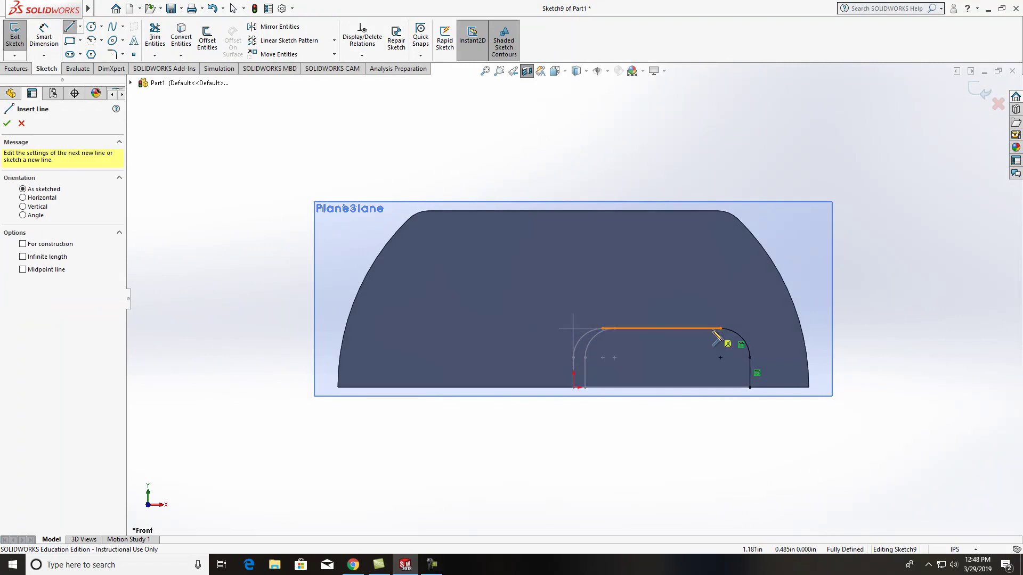
left_click(749, 387)
left_click(521, 389)
key("Escape")
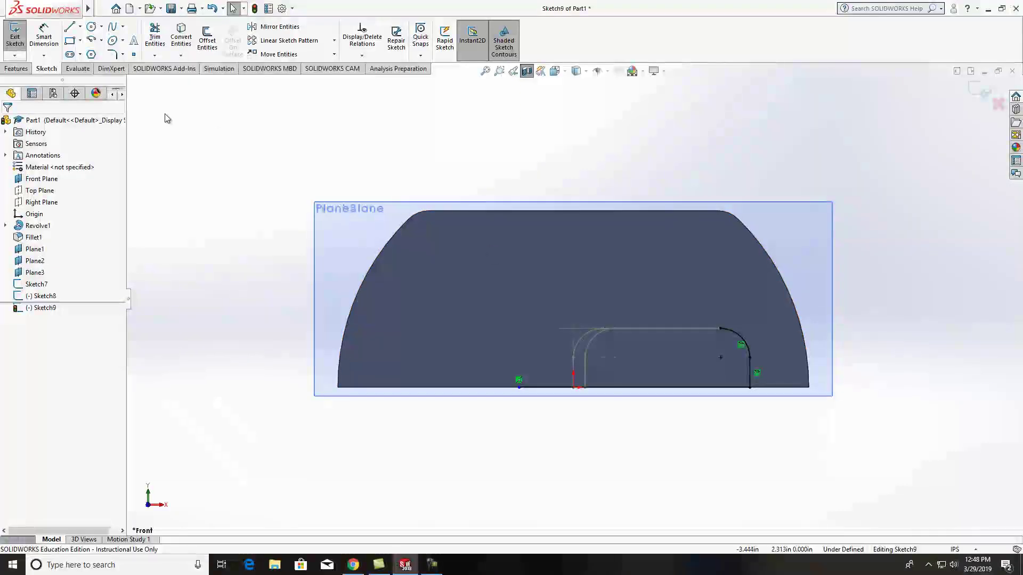
Dimension the Plane2 sketch's base line to 1.2 in.
left_click(45, 38)
left_click(622, 388)
left_click(622, 418)
type("1.2")
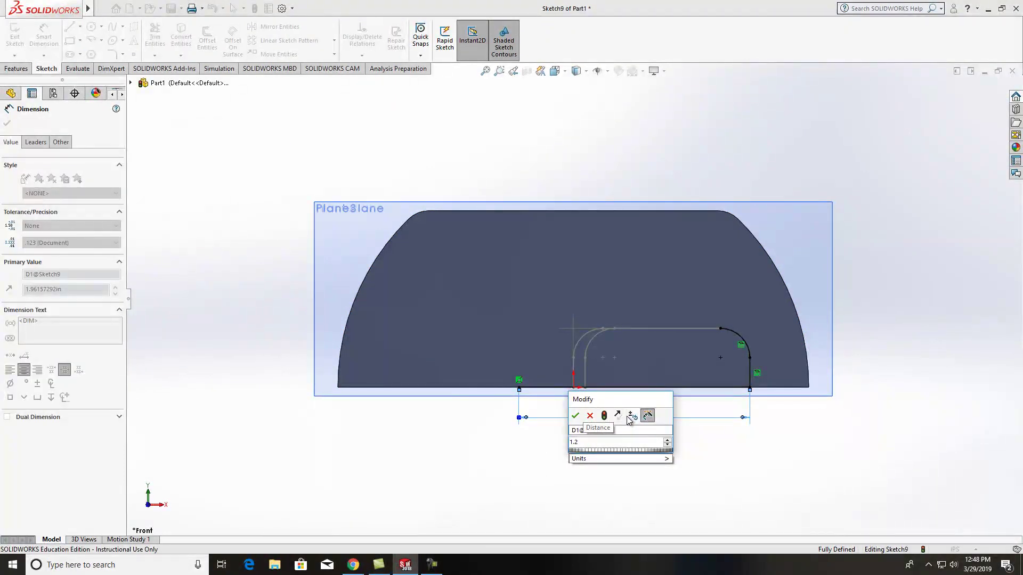
left_click(575, 416)
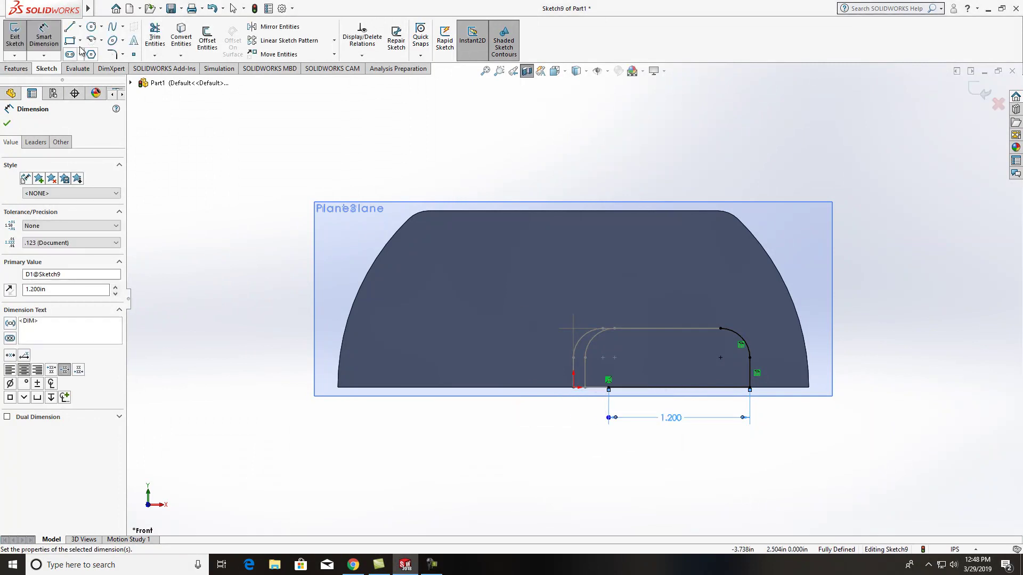
Close the Plane2 profile with a 0.5 in vertical line up from the base line's left end and a 0.95 in horizontal line to the arc.
left_click(70, 28)
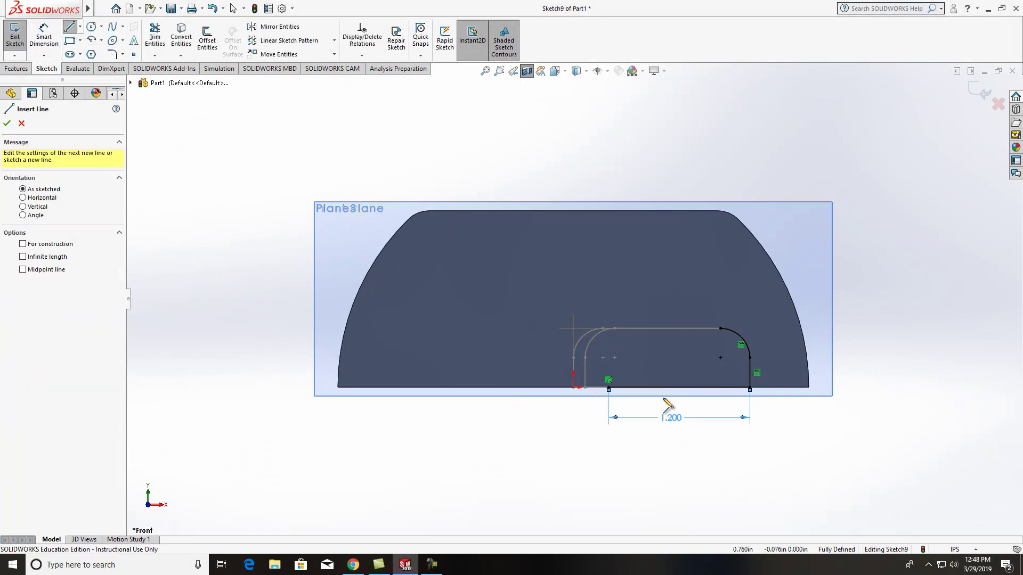
left_click(609, 388)
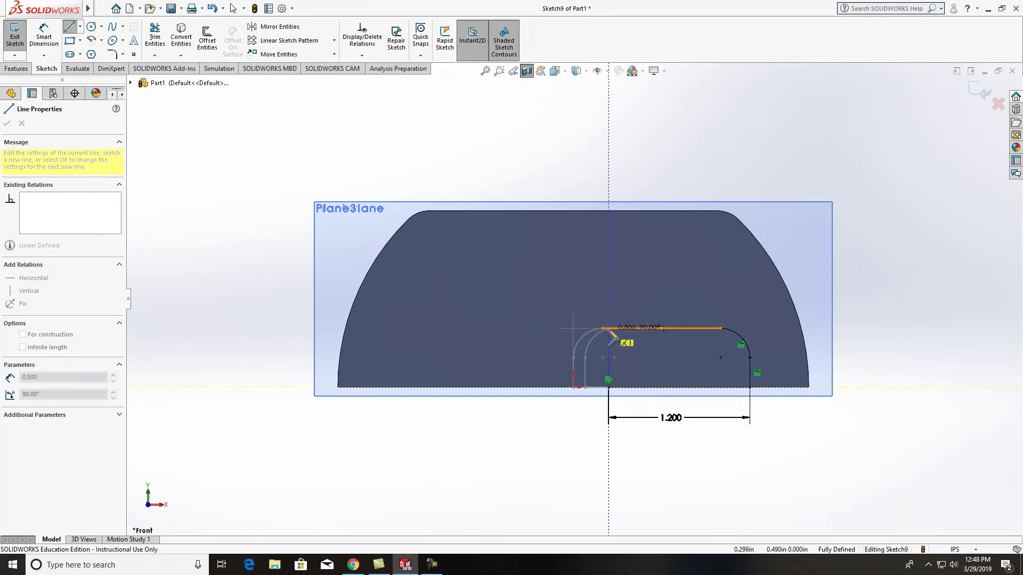
left_click(609, 329)
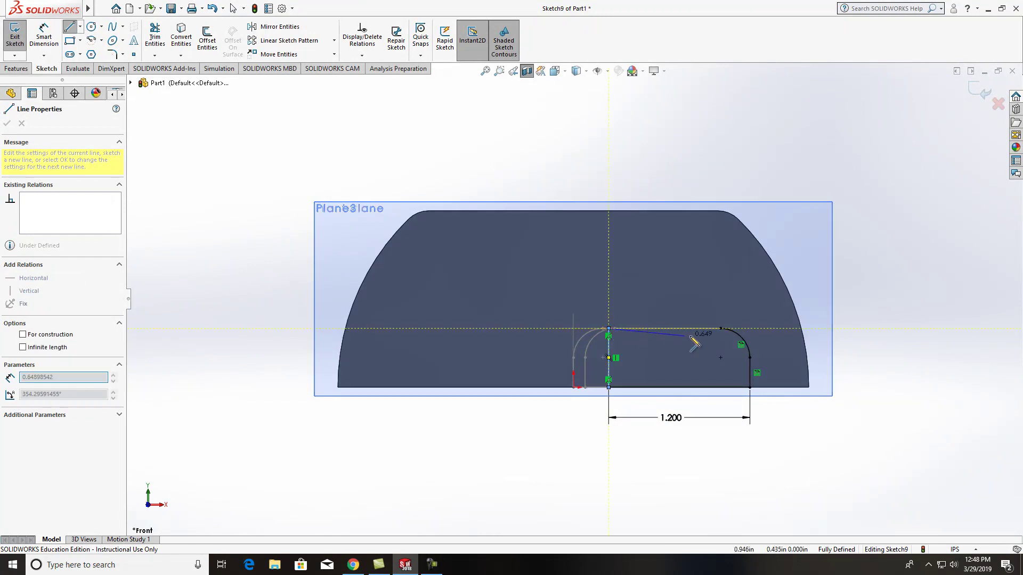
left_click(720, 329)
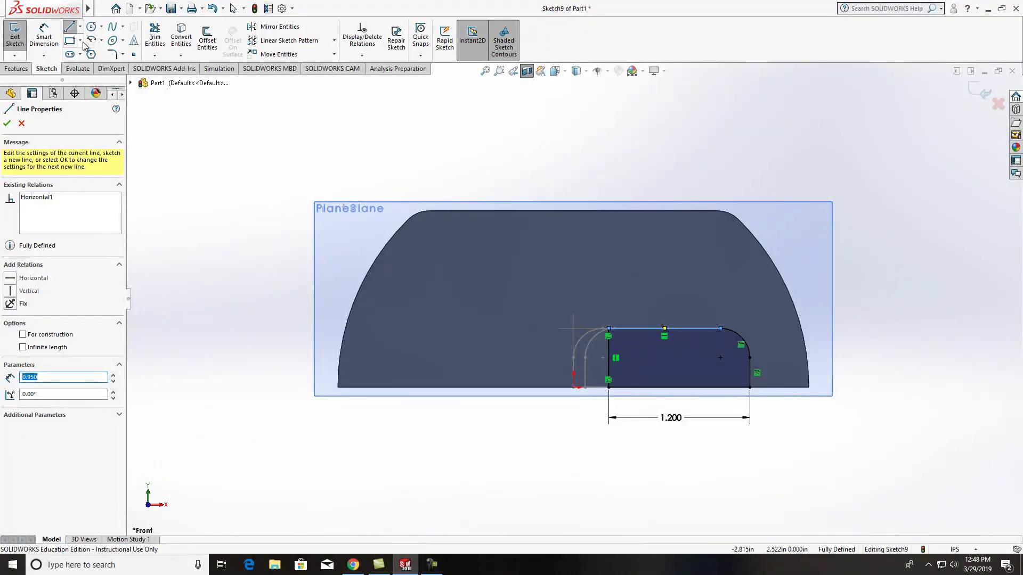
Fillet the upper-left corner of the Plane2 profile with a 0.25 in radius and exit the sketch.
left_click(118, 55)
left_click(612, 350)
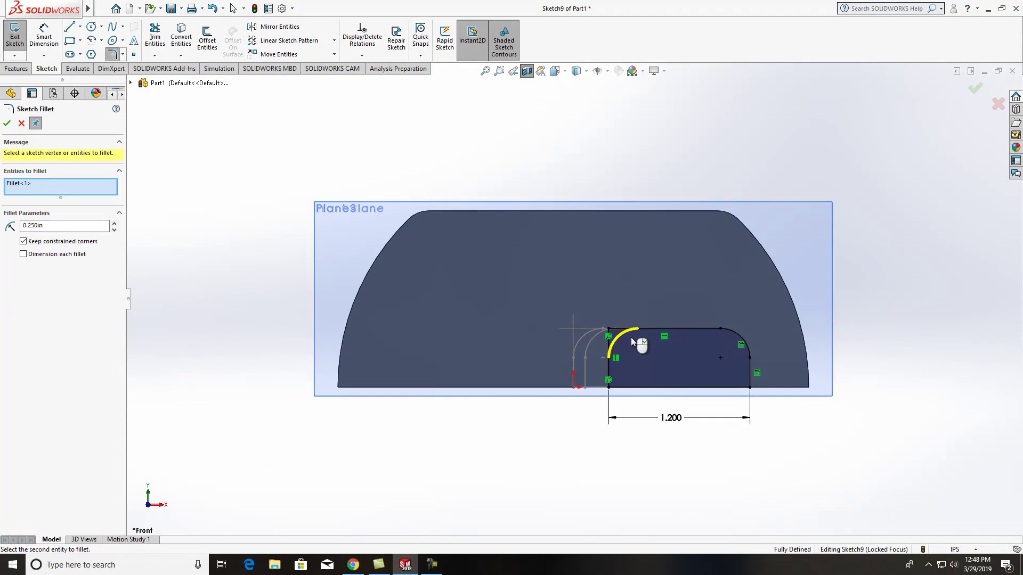
left_click(7, 124)
middle_click_drag(876, 356, 846, 379)
left_click(6, 126)
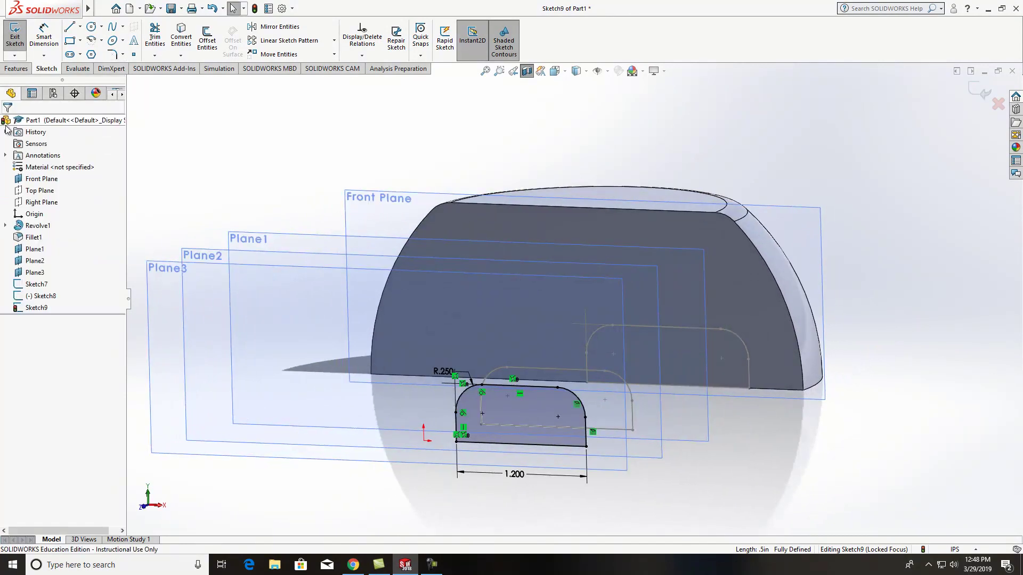
left_click(15, 37)
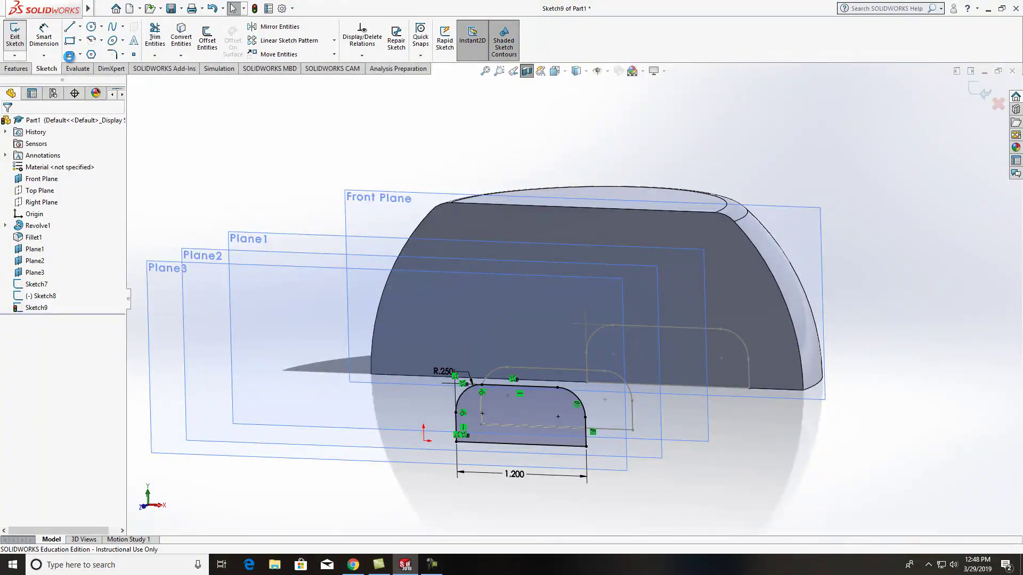
Start a new sketch on Plane3, viewed straight on from the front.
middle_click_drag(870, 356, 821, 402)
scroll(820, 401, "up", 1)
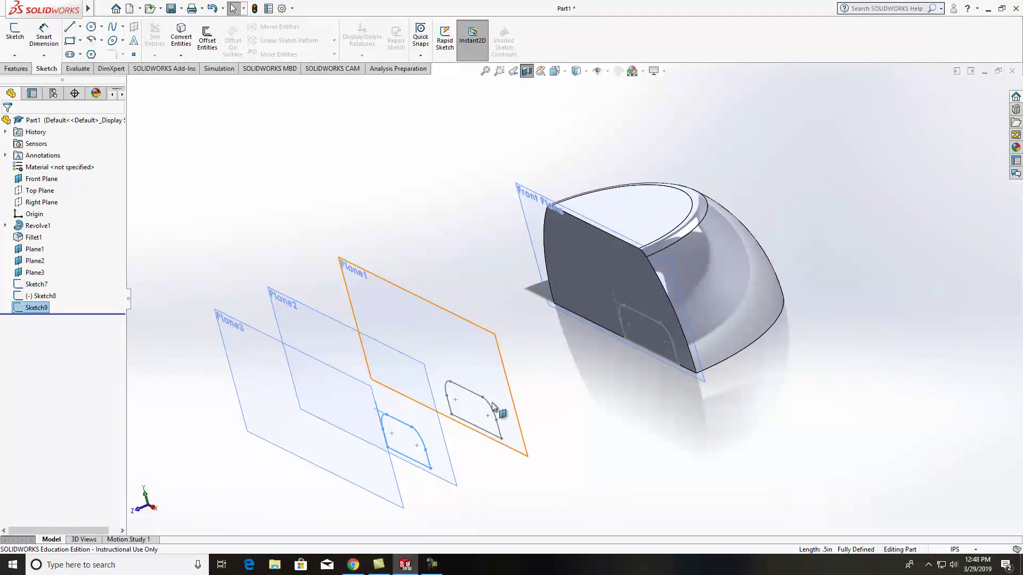
left_click(239, 327)
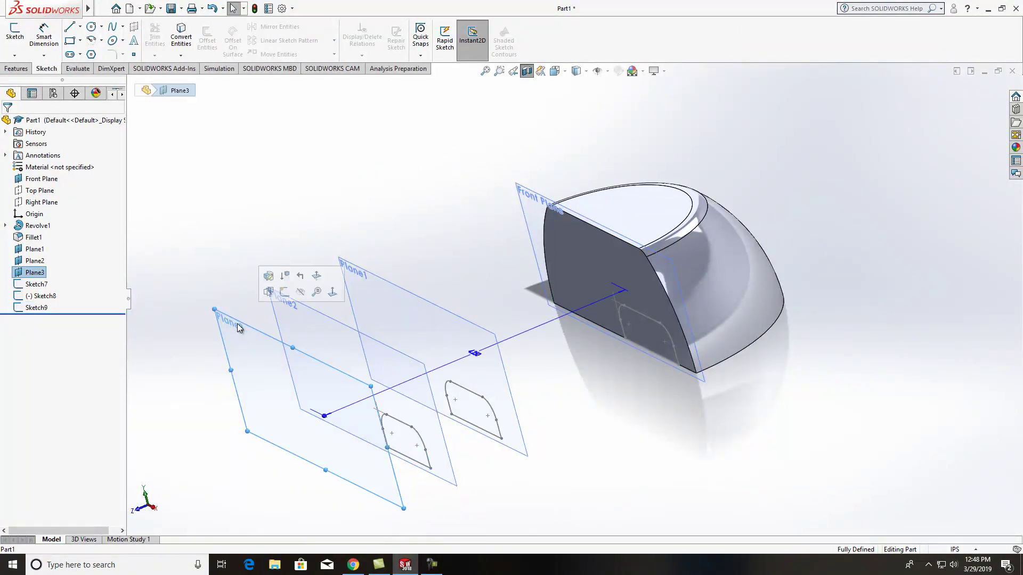
left_click(283, 293)
left_click(554, 71)
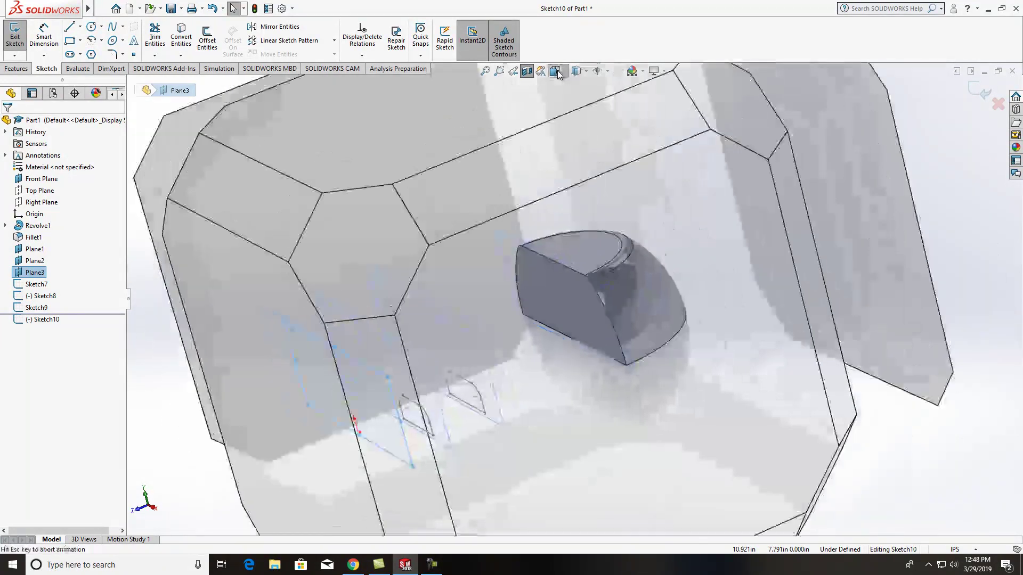
left_click(360, 404)
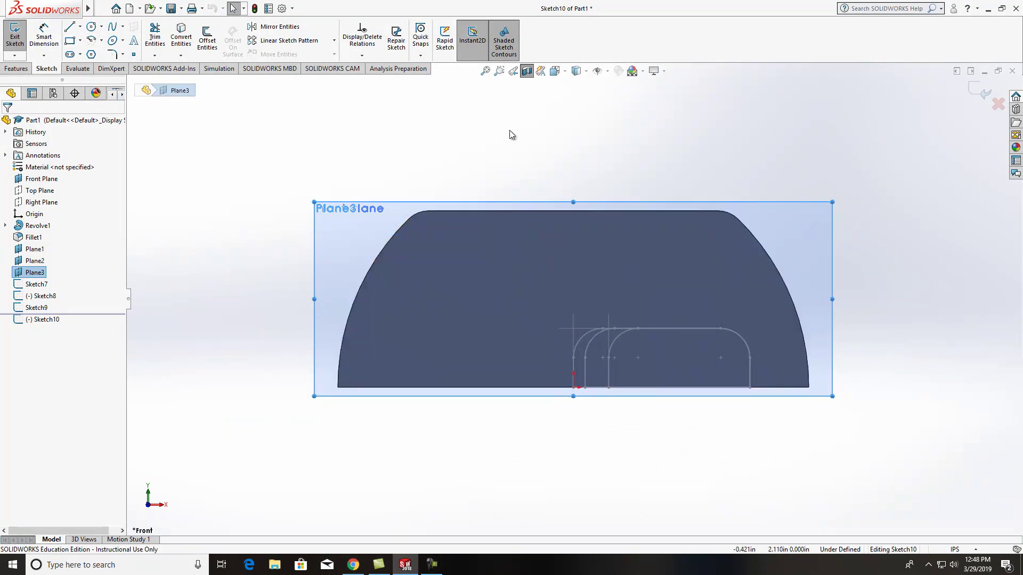
Convert the right vertical line and upper-right arc of the Front Plane profile into the Plane3 sketch.
left_click(183, 54)
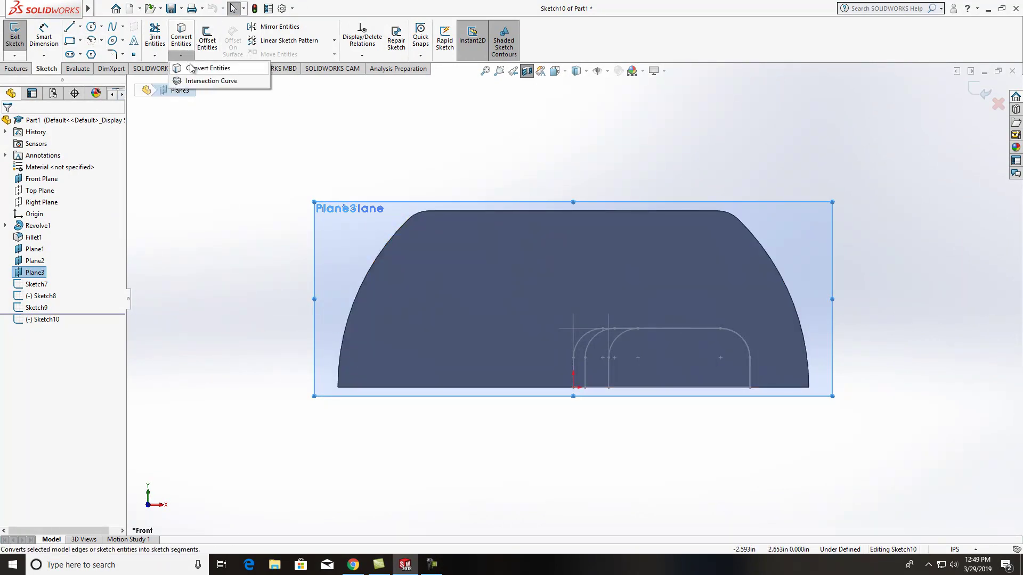
left_click(198, 67)
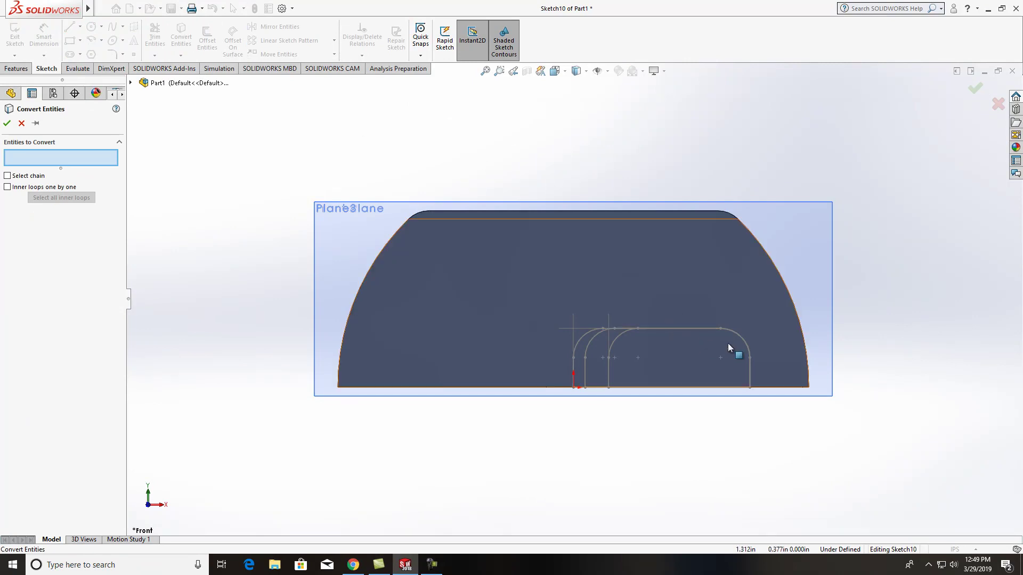
left_click(746, 376)
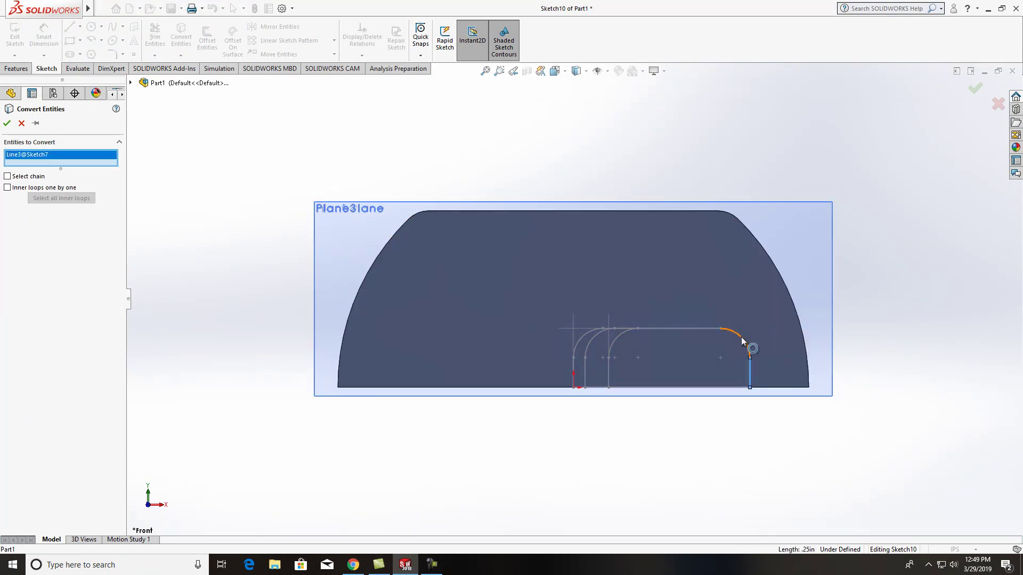
left_click(741, 337)
left_click(8, 124)
Draw a horizontal base line about 1.78 in long in the Plane3 sketch, running left from the lower end of the converted vertical line.
left_click(69, 27)
left_click(750, 388)
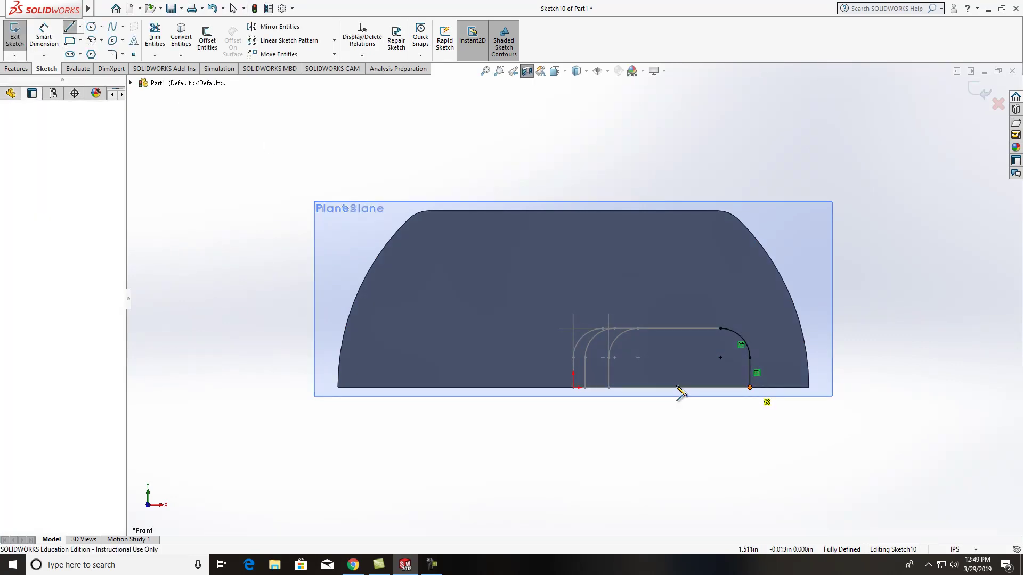
left_click(541, 387)
key("Escape")
Dimension the Plane3 sketch's base line to 1.35 in.
left_click(47, 39)
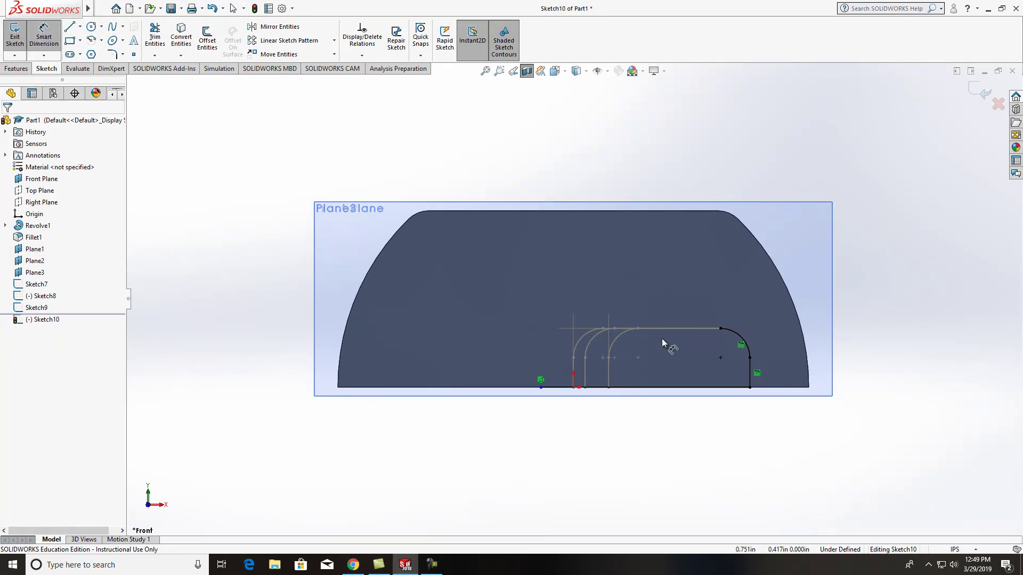
left_click(671, 386)
left_click(666, 417)
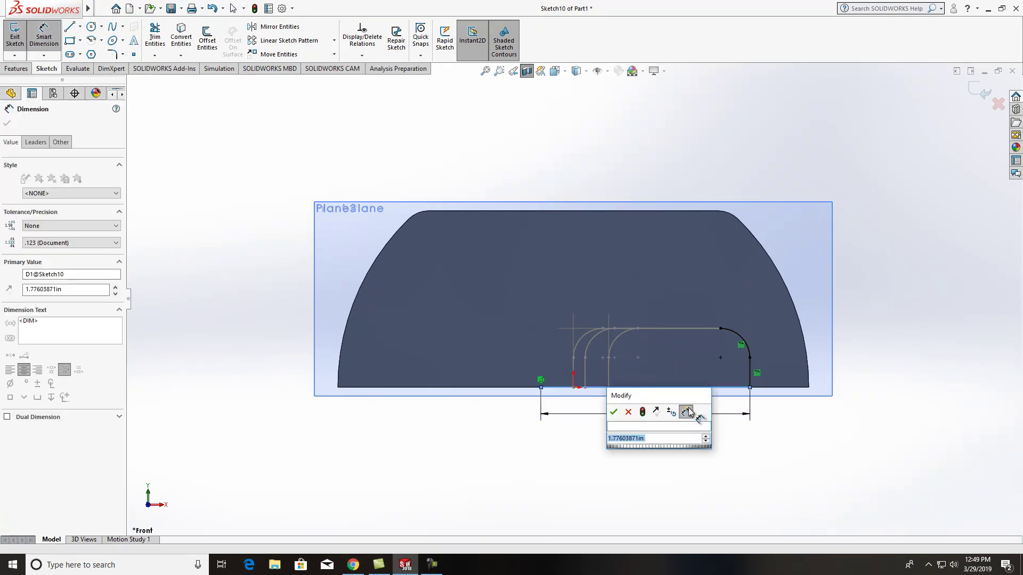
type("1.35")
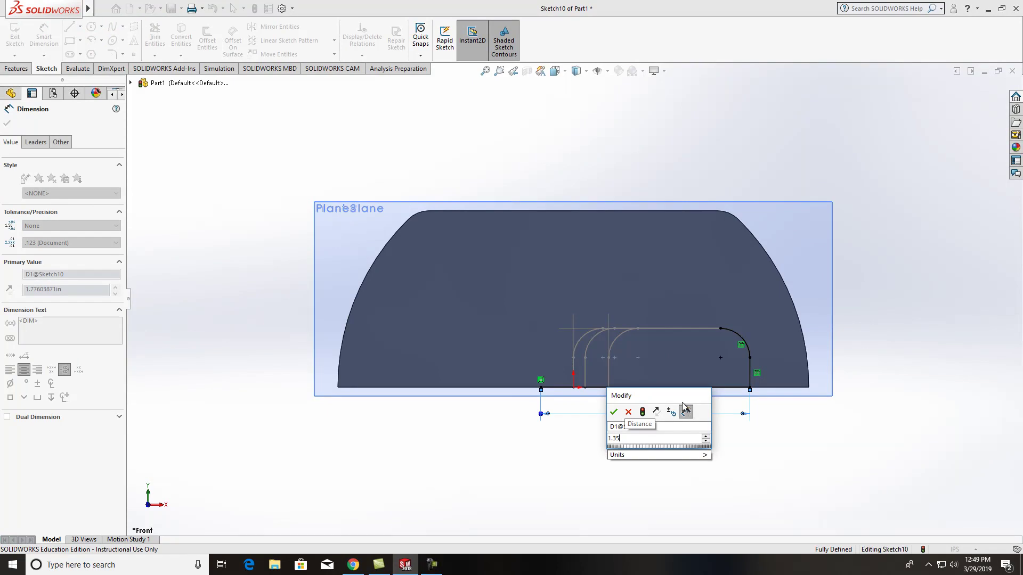
left_click(614, 412)
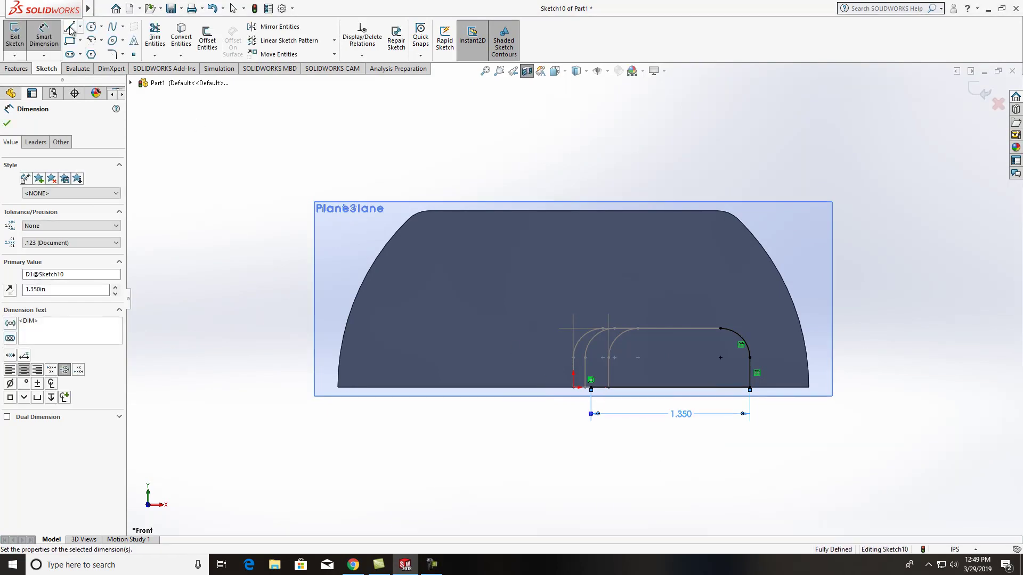
Close the Plane3 profile with a vertical line about 0.48 in long at the base line's left end and a top line to the arc.
left_click(70, 27)
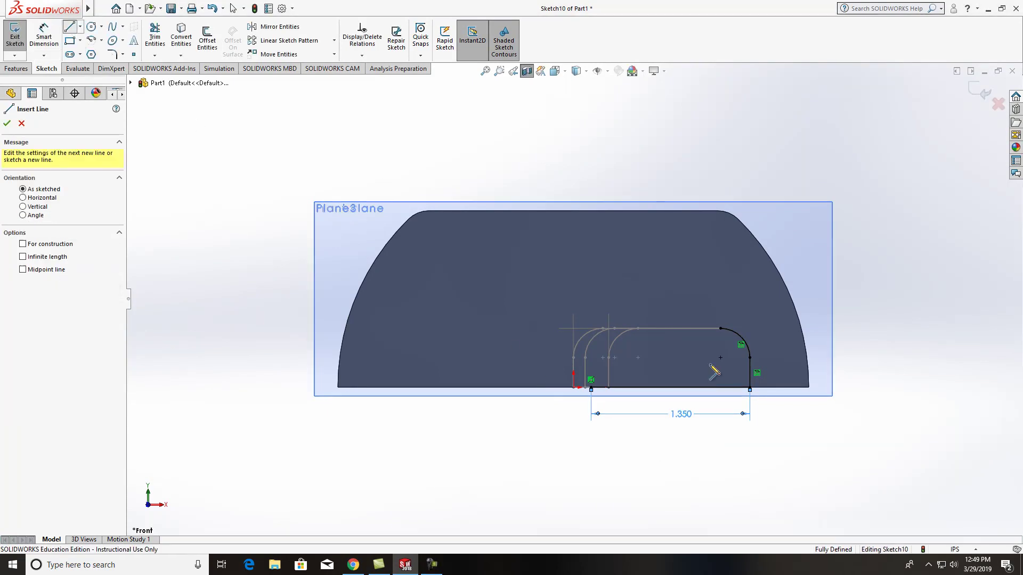
left_click(591, 388)
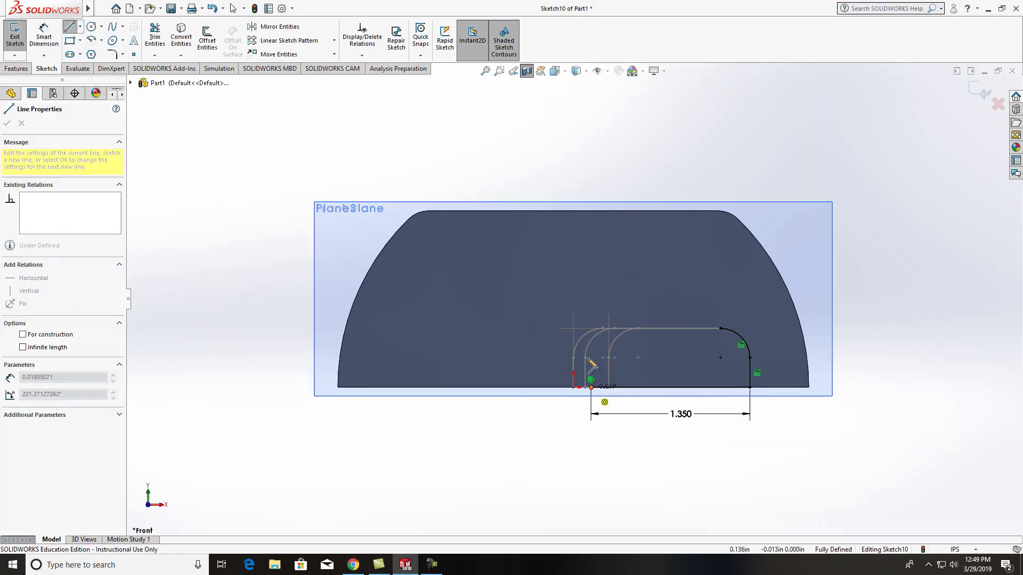
left_click(591, 330)
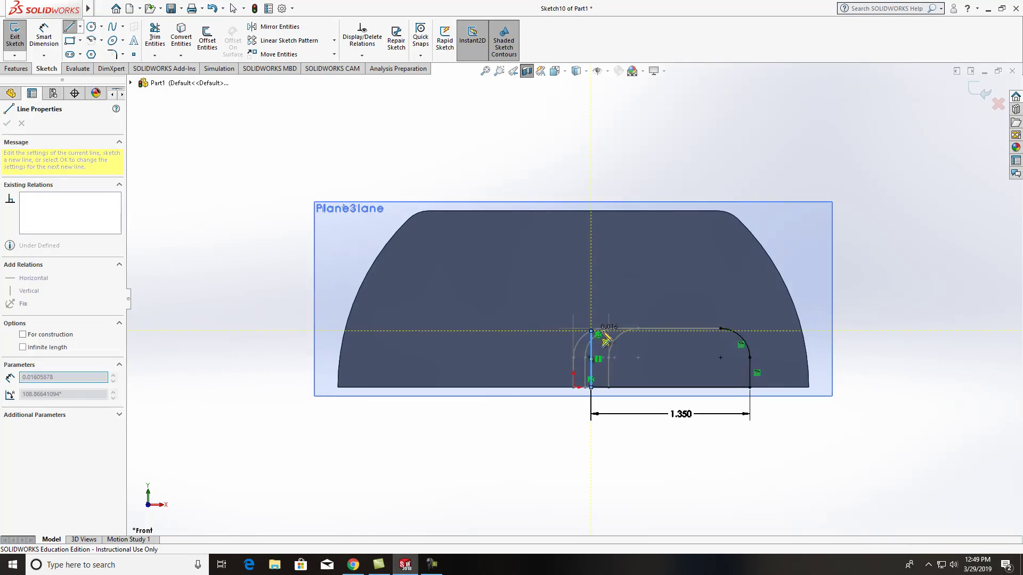
left_click(720, 329)
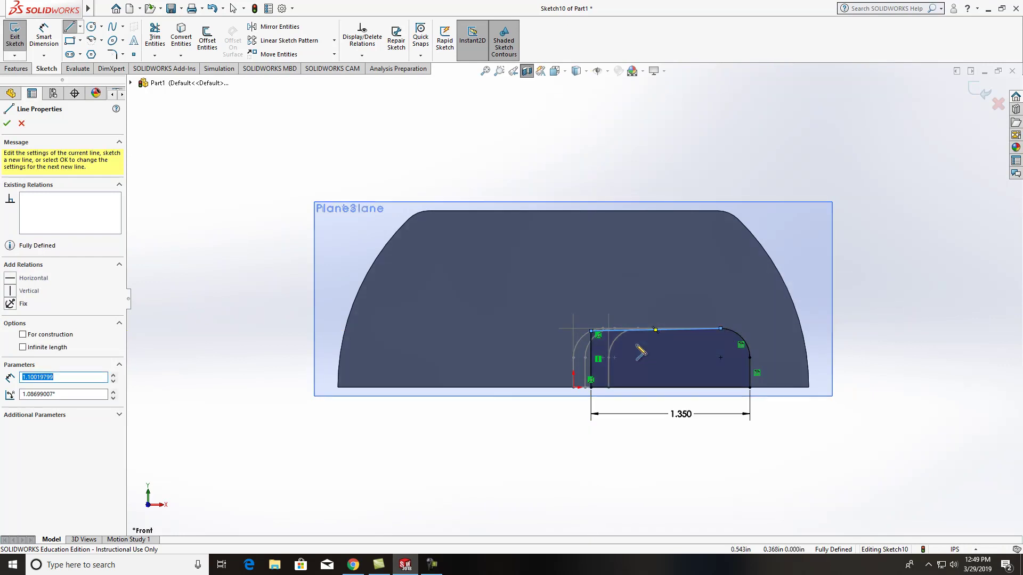
scroll(621, 352, "down", 1)
scroll(620, 351, "up", 1)
key("Escape")
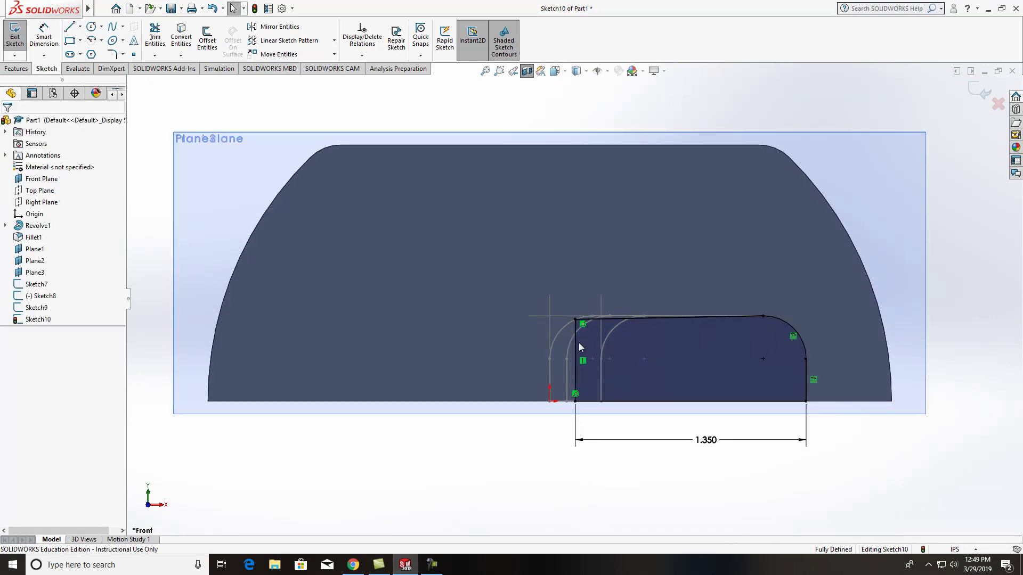
Try to dimension the length of the left vertical line in the Plane3 sketch.
left_click(578, 344)
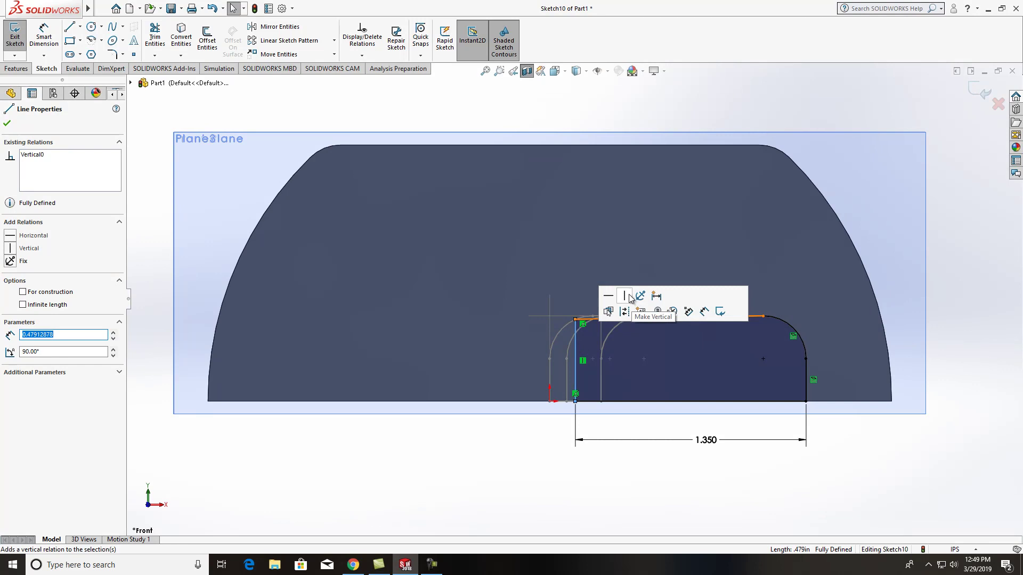
left_click(670, 263)
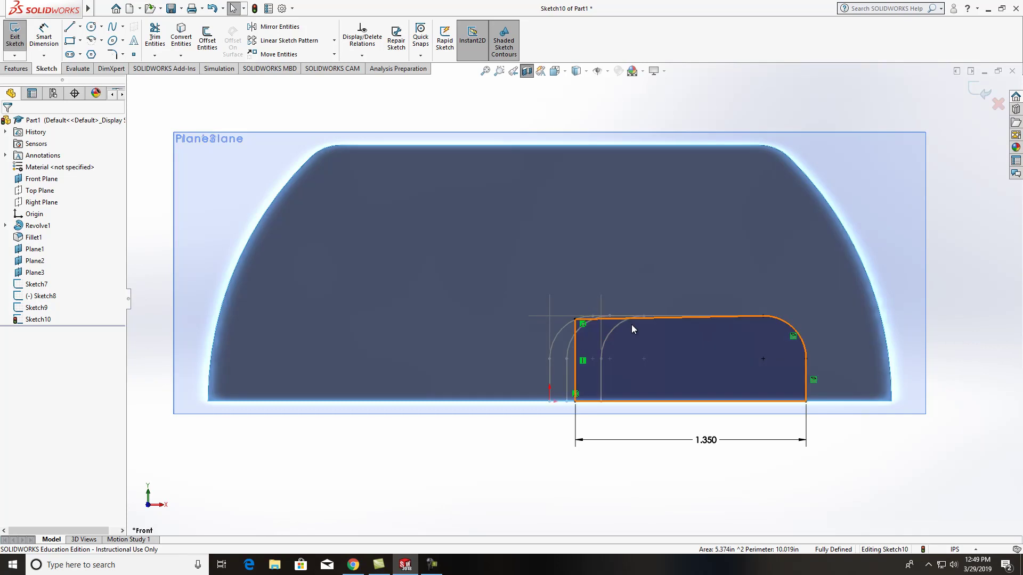
left_click(44, 37)
left_click(574, 355)
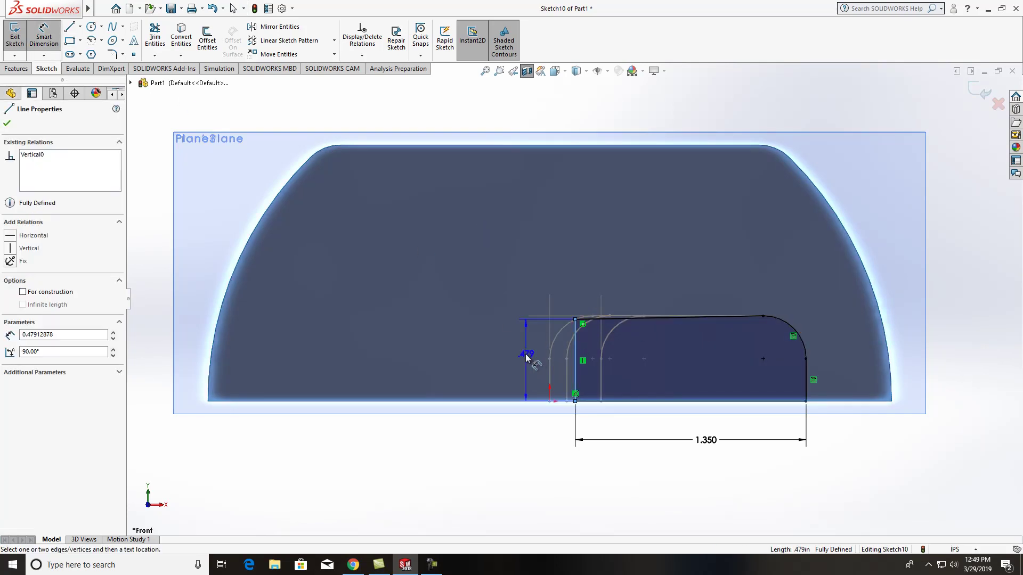
left_click(525, 356)
key("Escape")
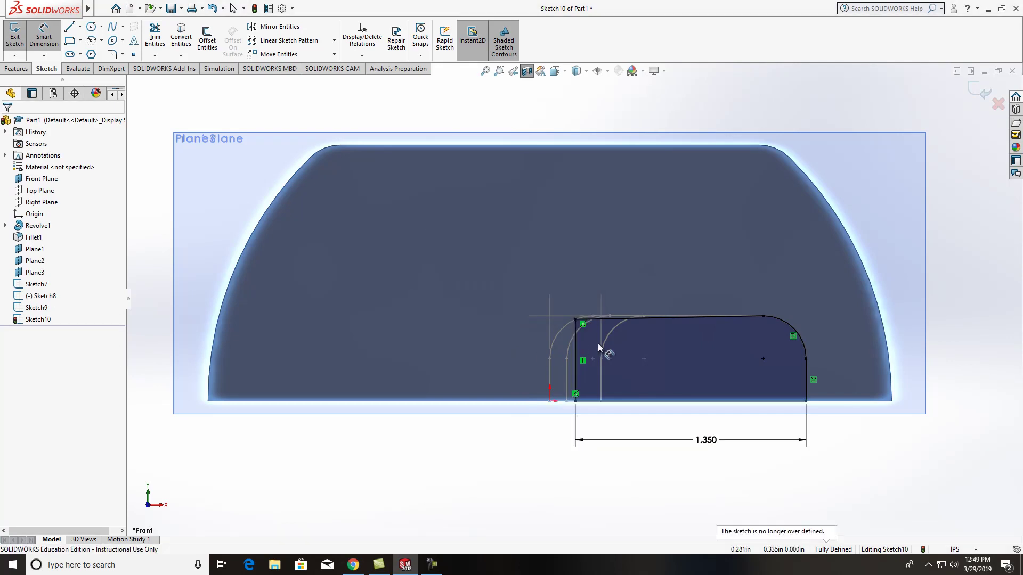
left_click(575, 320)
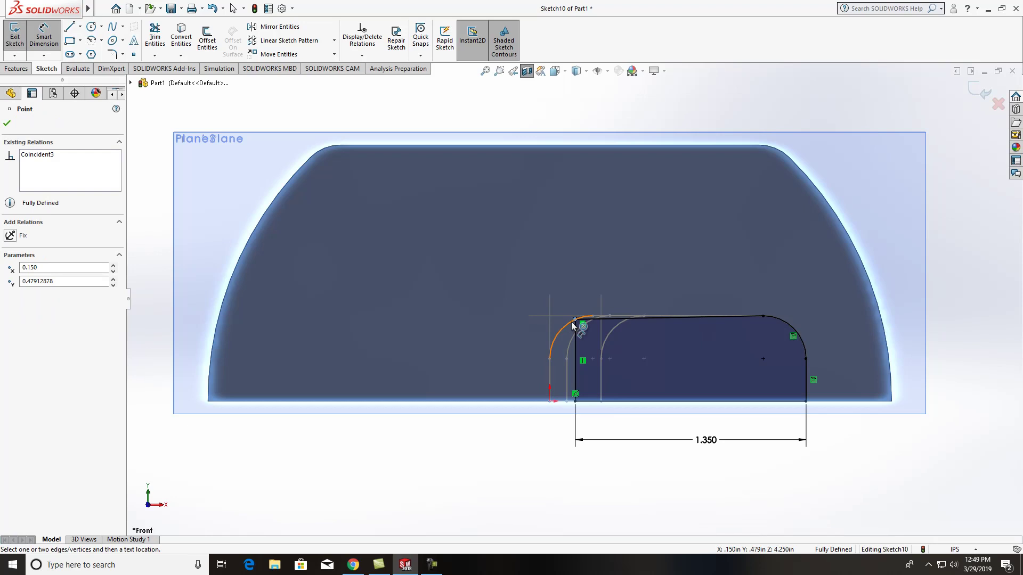
key("Escape")
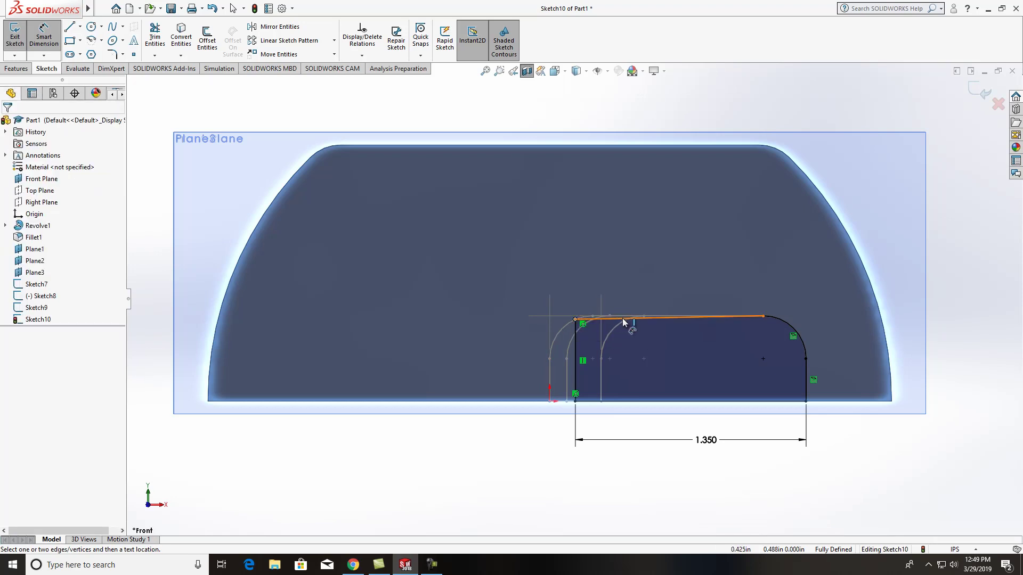
Delete the slanted top line and the left vertical line from the Plane3 sketch.
left_click(626, 322)
key("Delete")
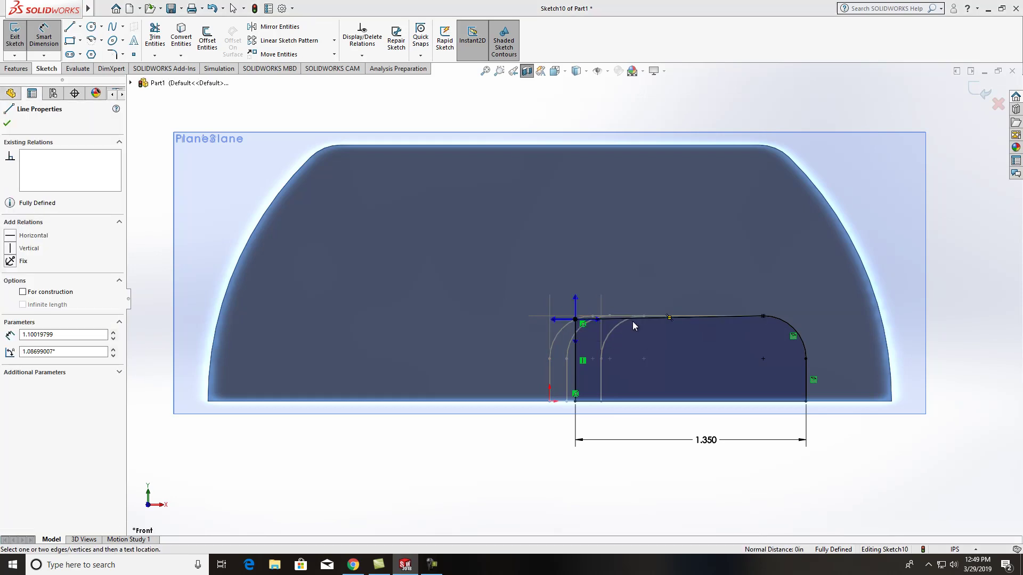
left_click(577, 280)
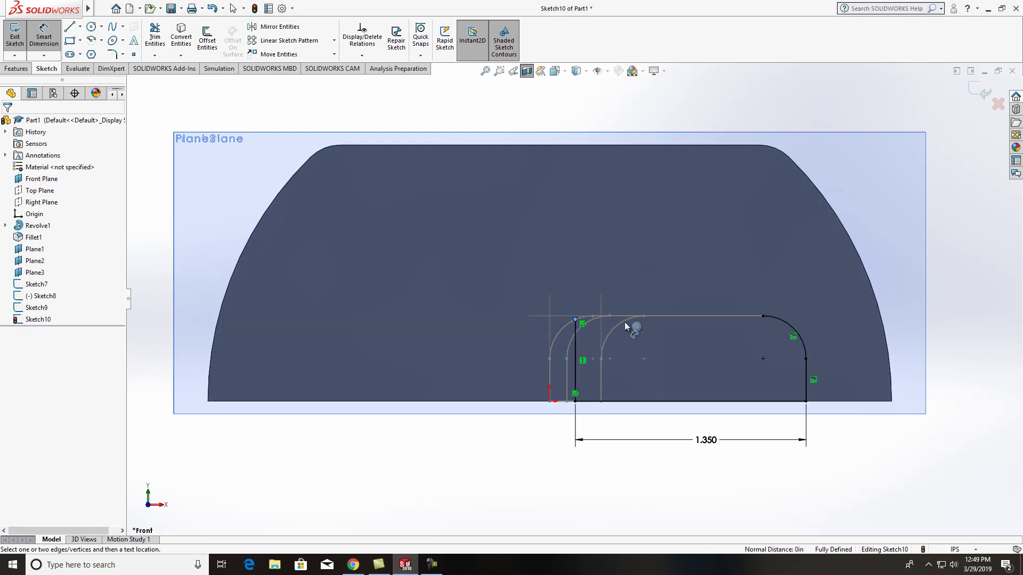
left_click(576, 338)
key("Delete")
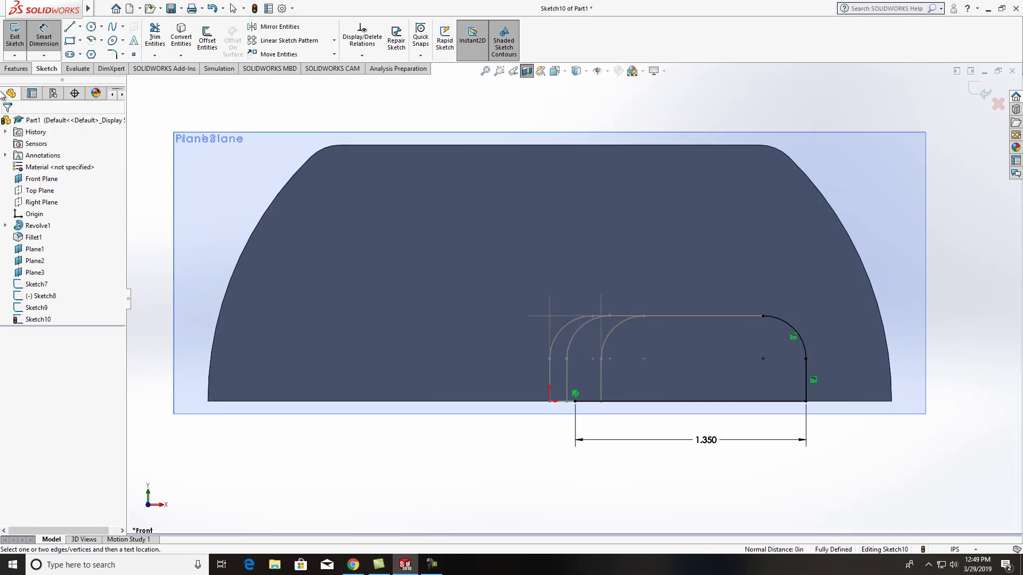
Draw a horizontal line about 1.49 in long from the arc's upper end in the Plane3 sketch, extending beyond the base line's free end.
left_click(69, 26)
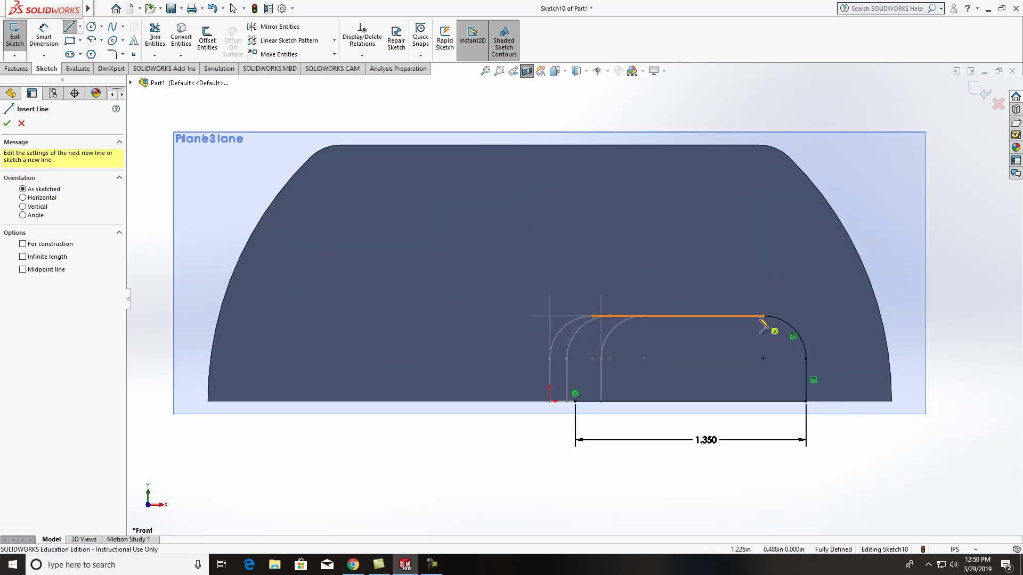
left_click(764, 316)
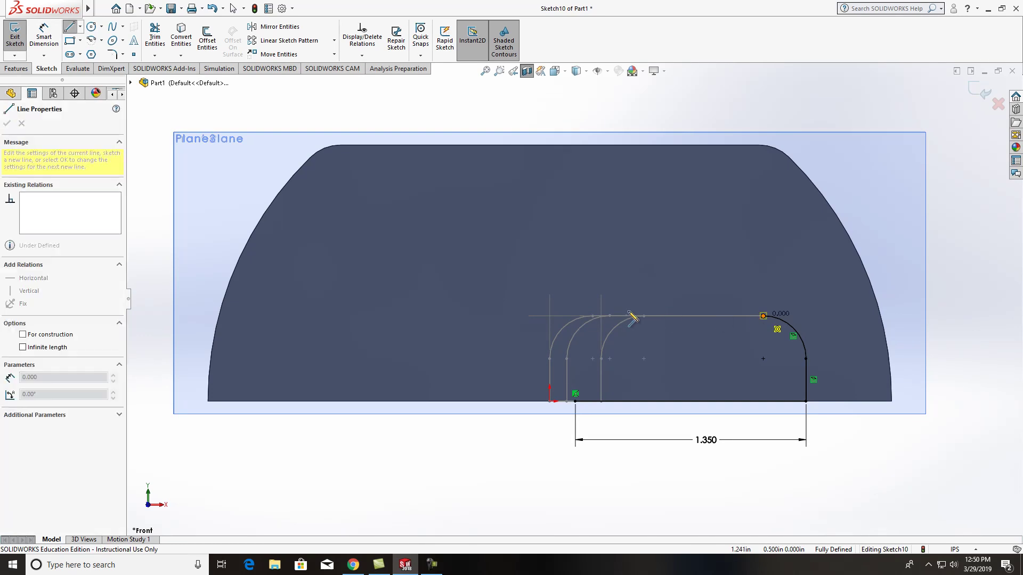
left_click(510, 316)
key("Escape")
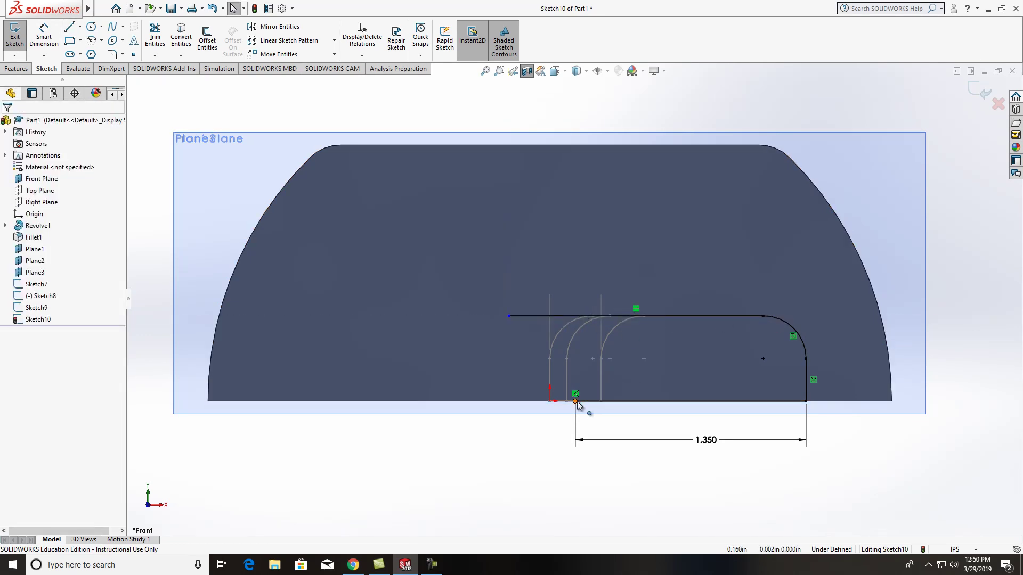
Draw a vertical line about 0.5 in long from the base line's free endpoint up to the horizontal top line.
left_click(575, 401)
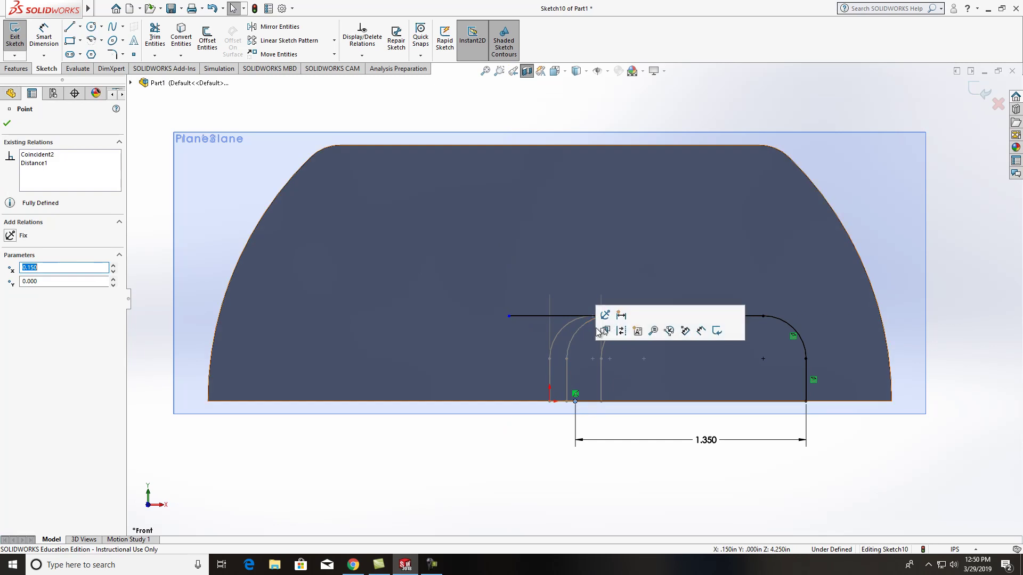
left_click(69, 26)
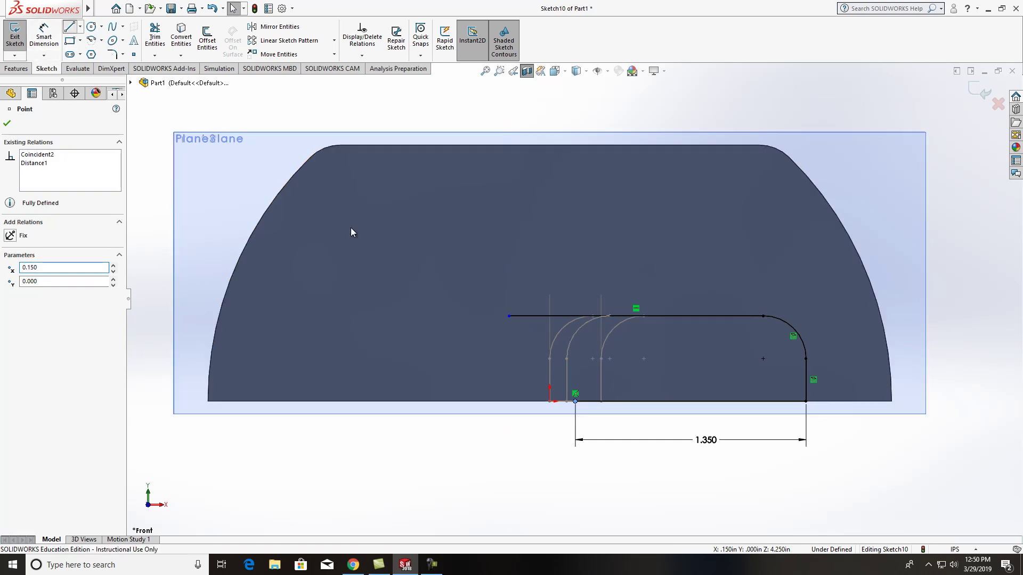
left_click(576, 401)
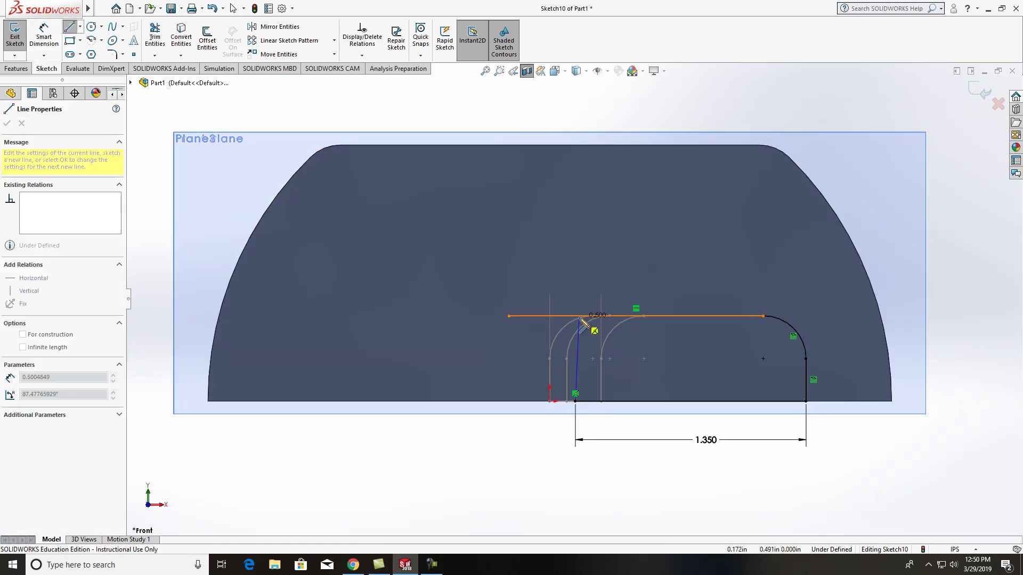
left_click(576, 315)
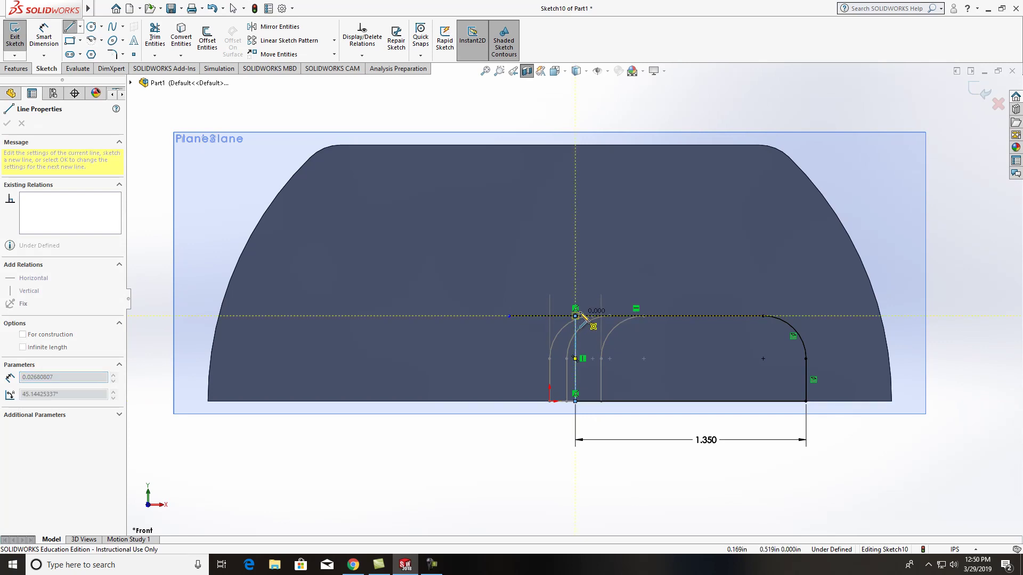
key("Escape")
Trim the part of the top line that overhangs the new vertical line using Power trim.
left_click(154, 33)
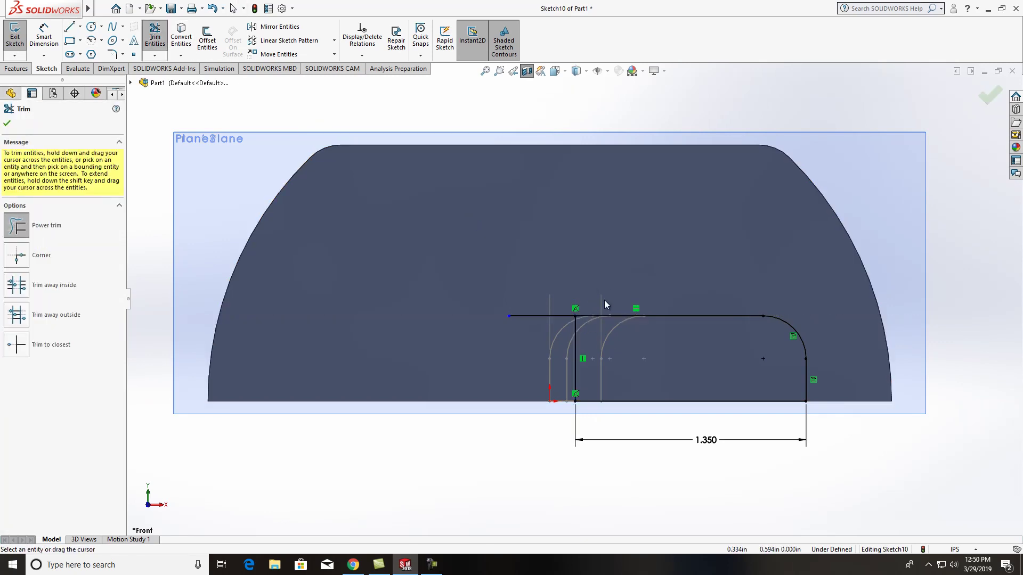
left_click(541, 319)
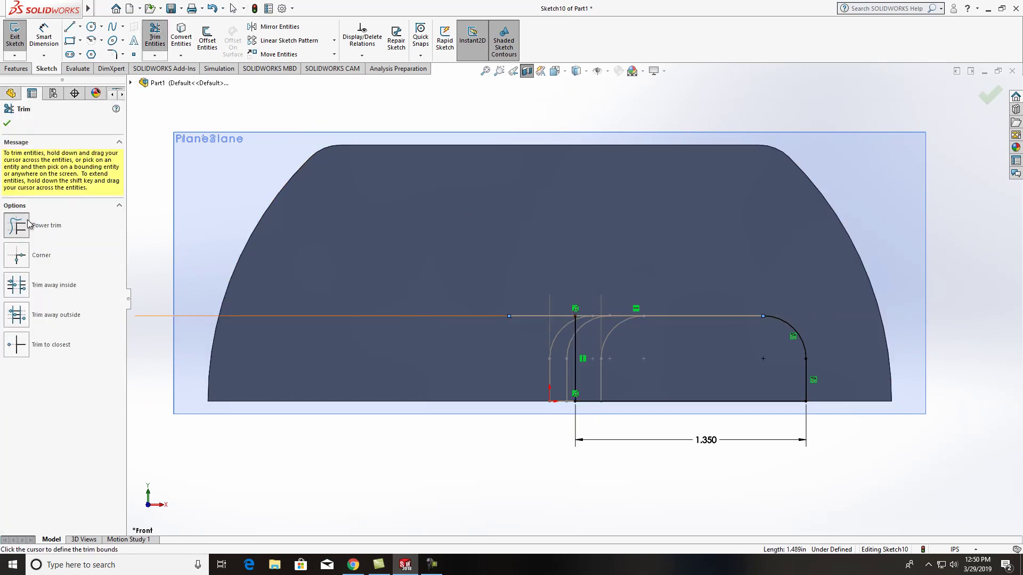
left_click(558, 325)
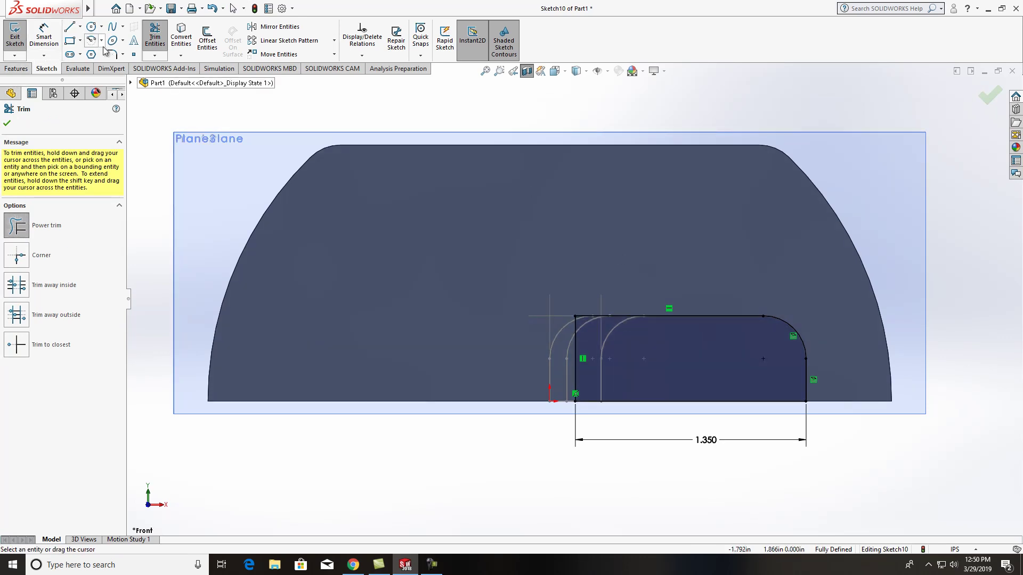
left_click(7, 126)
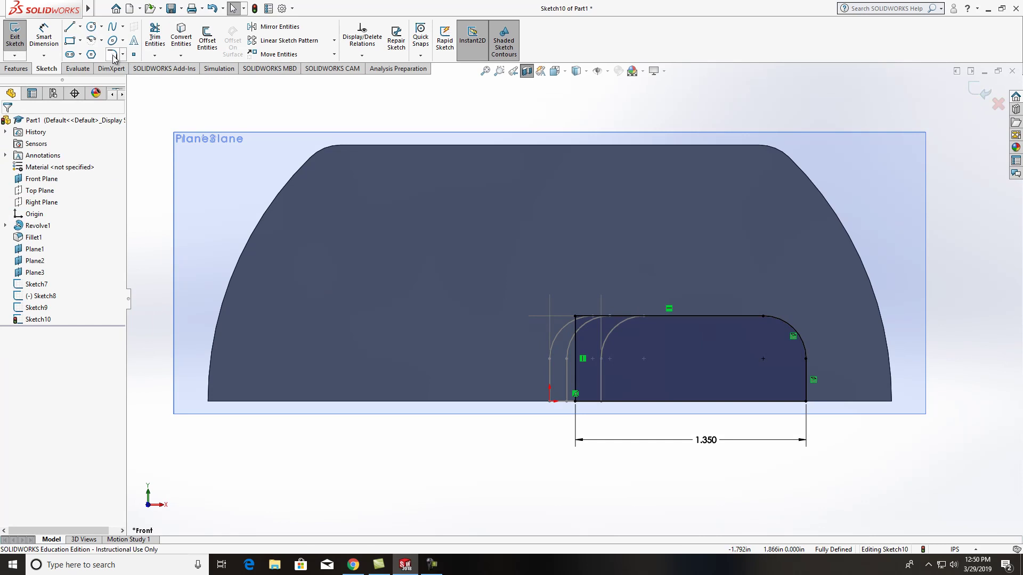
Fillet the remaining sharp upper corner of the Plane3 profile with a 0.25 in radius and exit the sketch.
left_click(114, 55)
left_click(576, 344)
left_click(594, 317)
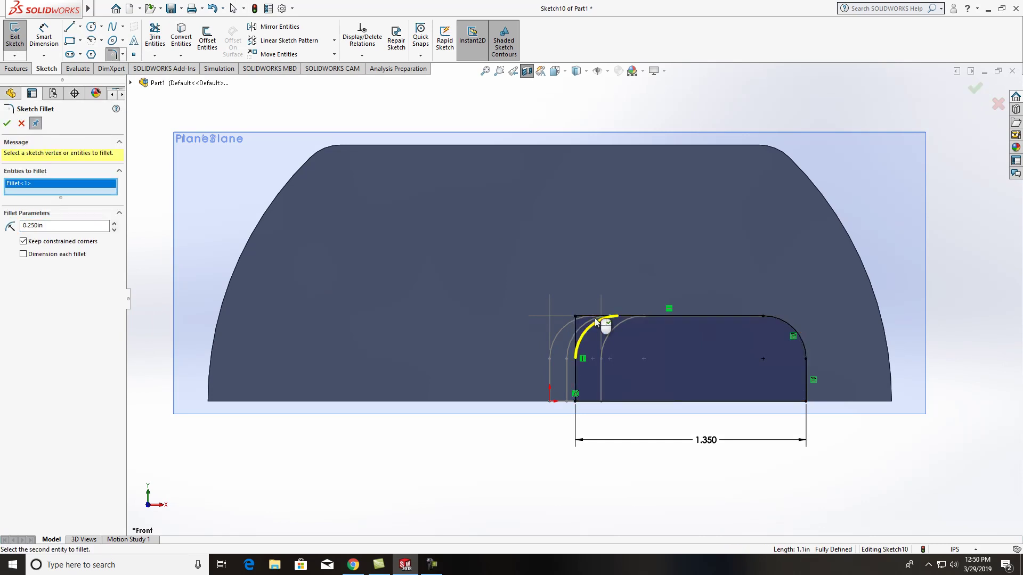
left_click(6, 123)
middle_click_drag(784, 312, 741, 307)
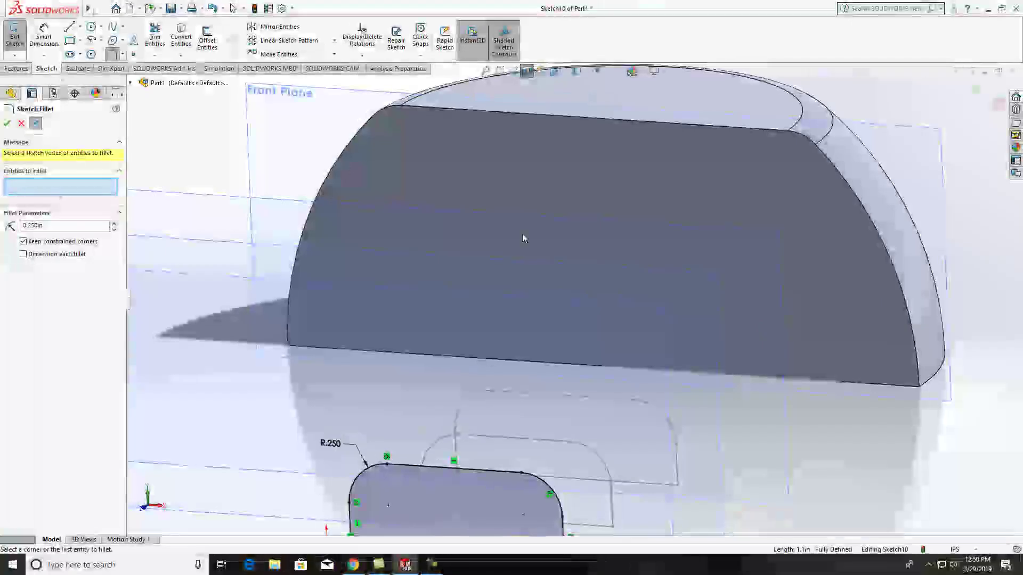
left_click(15, 40)
scroll(636, 353, "up", 3)
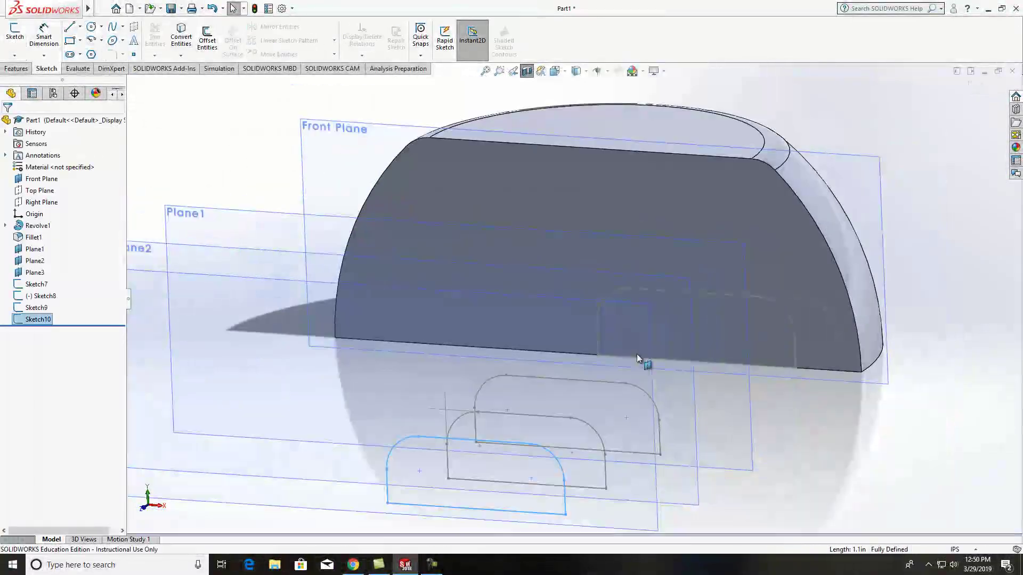
mouse_move(802, 322)
middle_mouse_down()
mouse_move(732, 342)
mouse_move(754, 347)
middle_mouse_up()
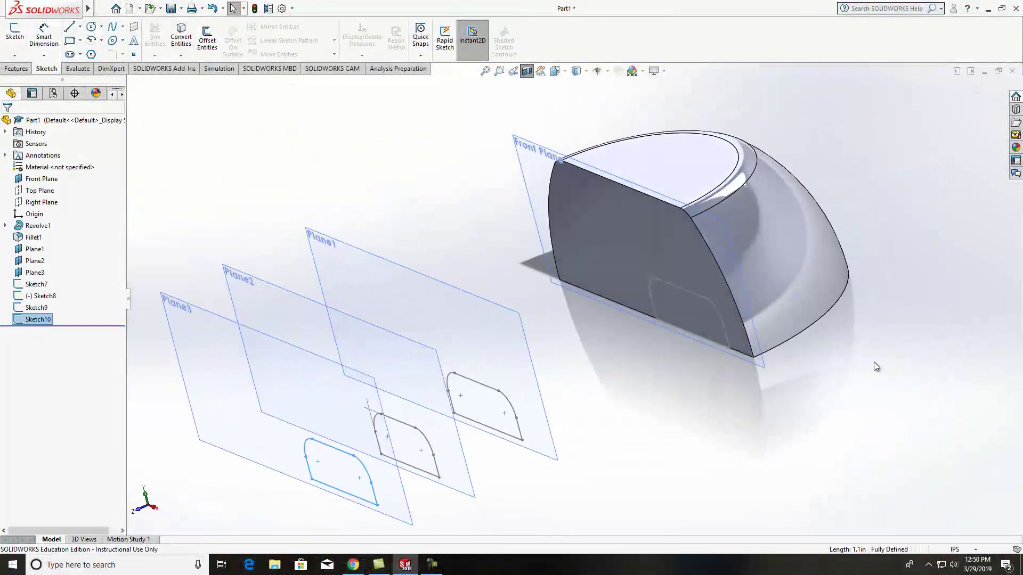
left_click(869, 380)
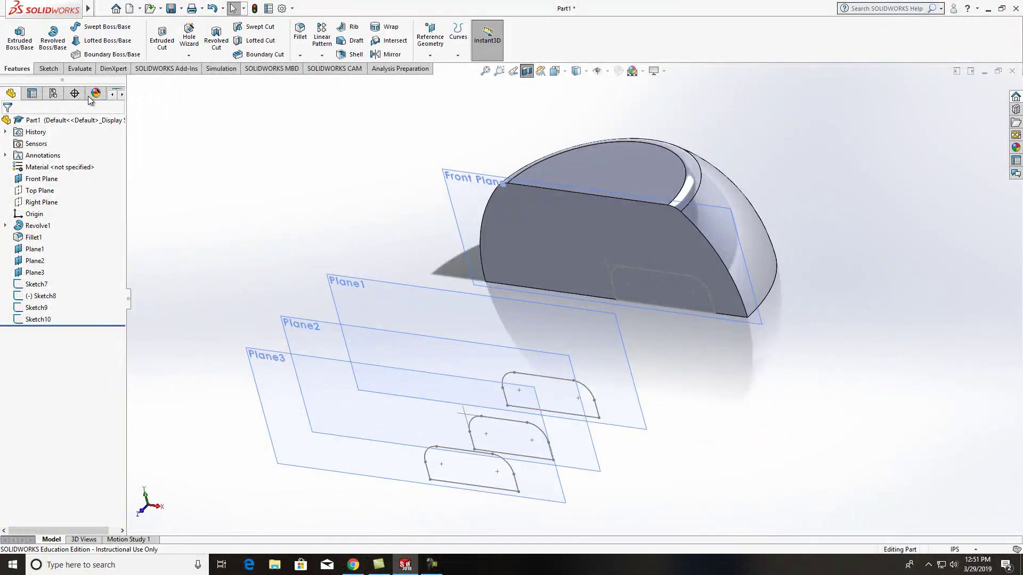
Create a lofted boss through the profiles Sketch7, Sketch8, Sketch9 and Sketch10 with the result merged.
left_click(106, 42)
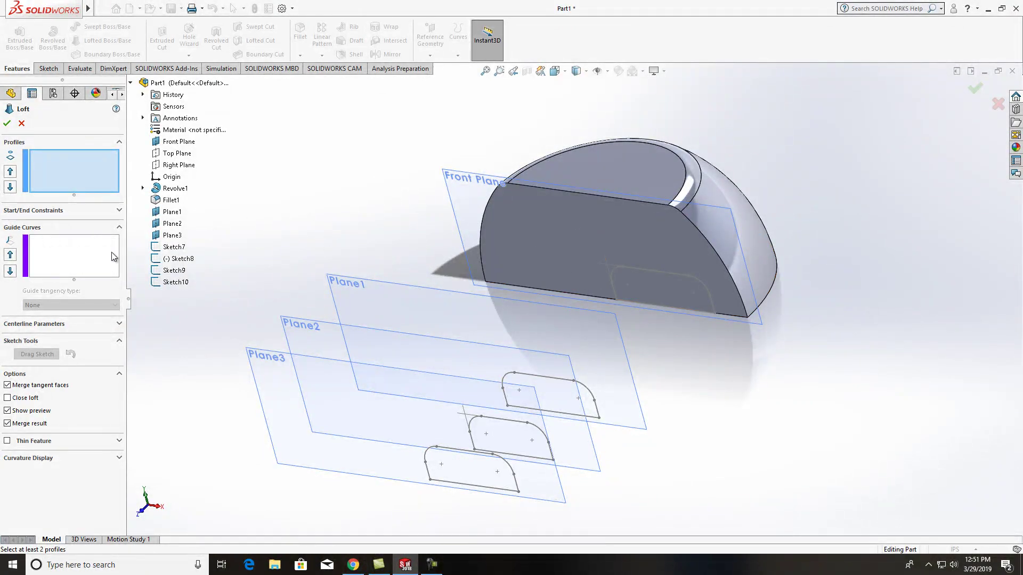
left_click(174, 247)
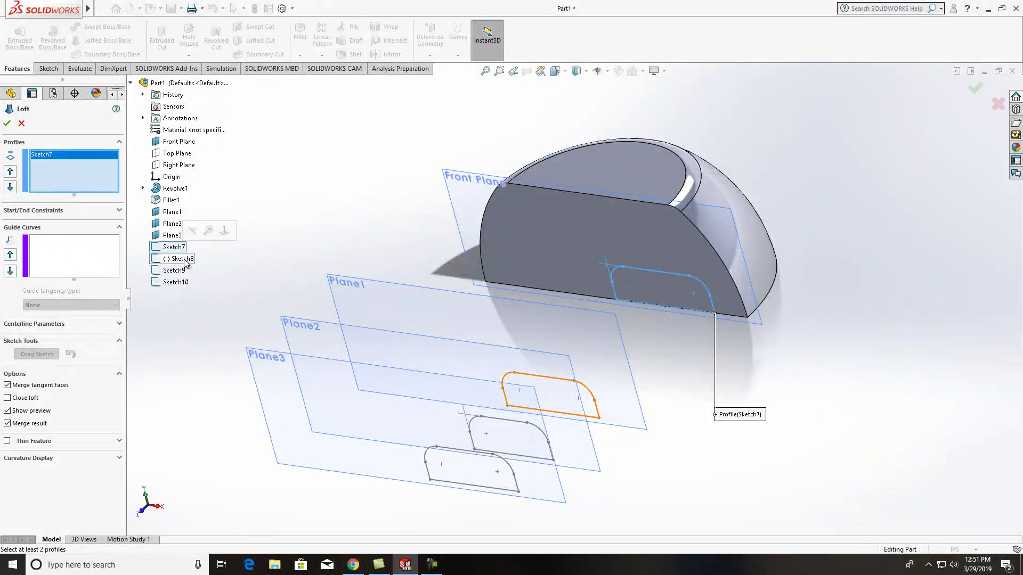
left_click(184, 259)
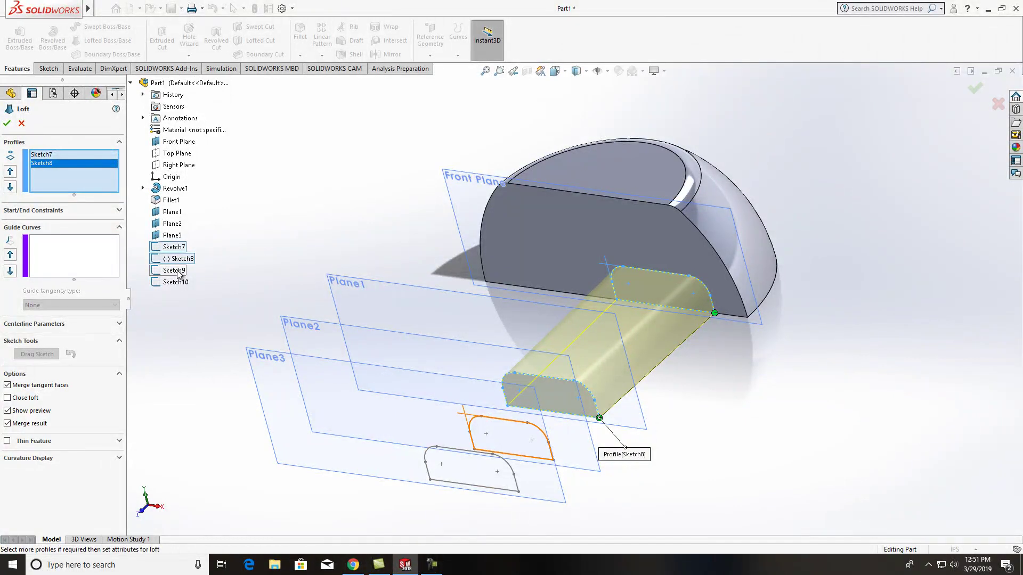
left_click(178, 272)
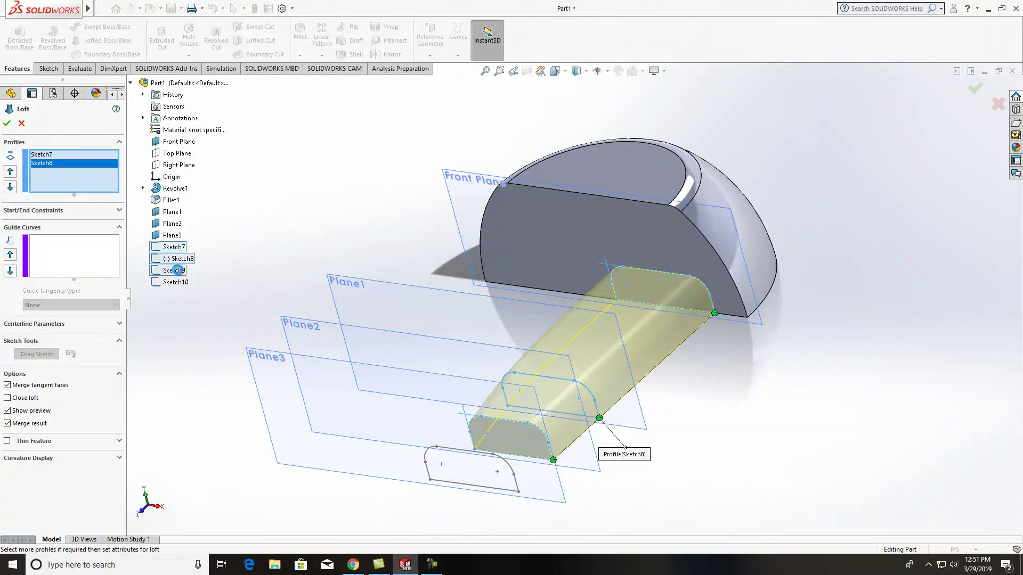
left_click(166, 283)
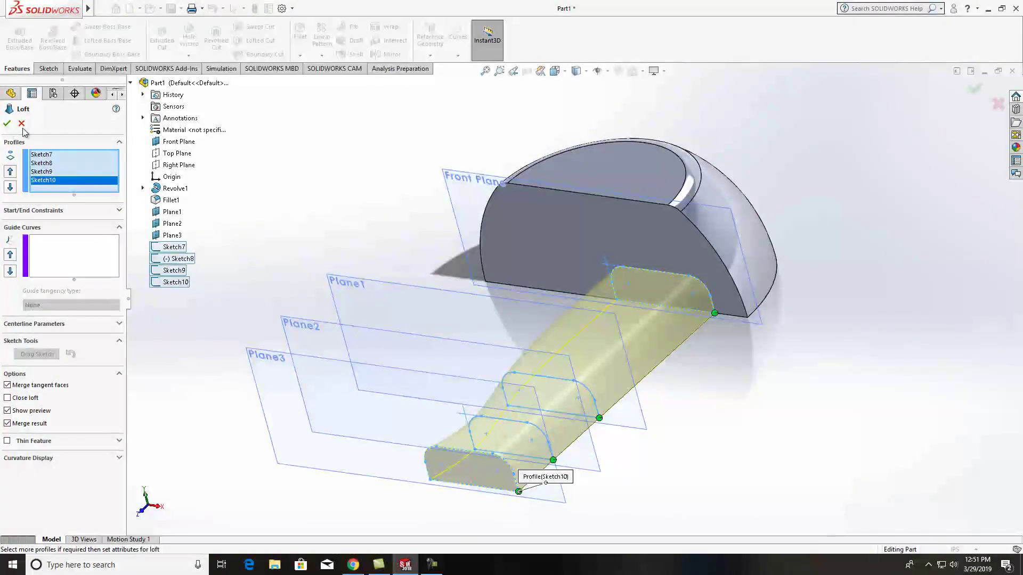
left_click(7, 123)
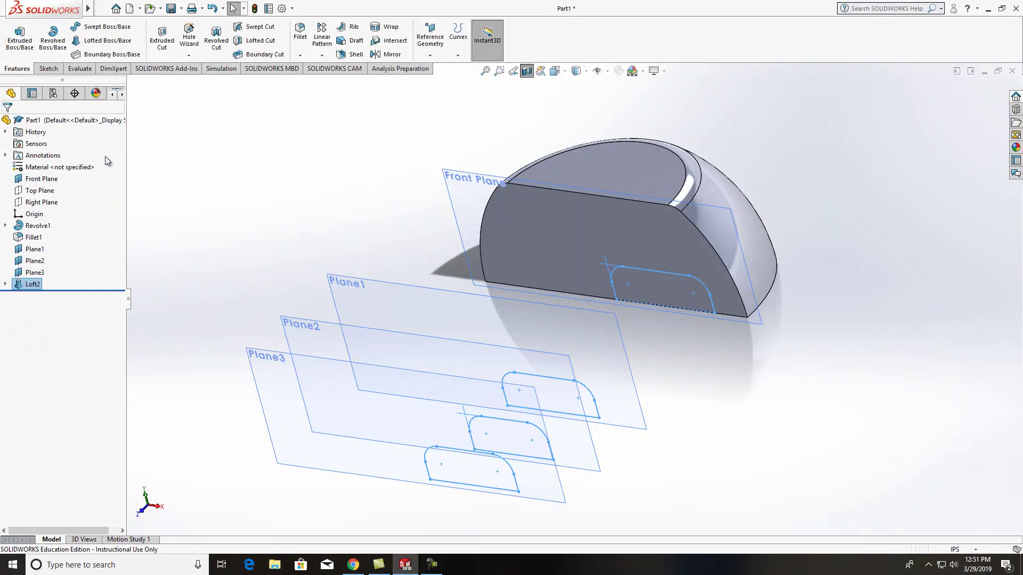
Expand the loft feature in the tree and turn off the section view to show the whole model.
mouse_move(327, 290)
middle_mouse_down()
mouse_move(365, 256)
mouse_move(322, 303)
middle_mouse_up()
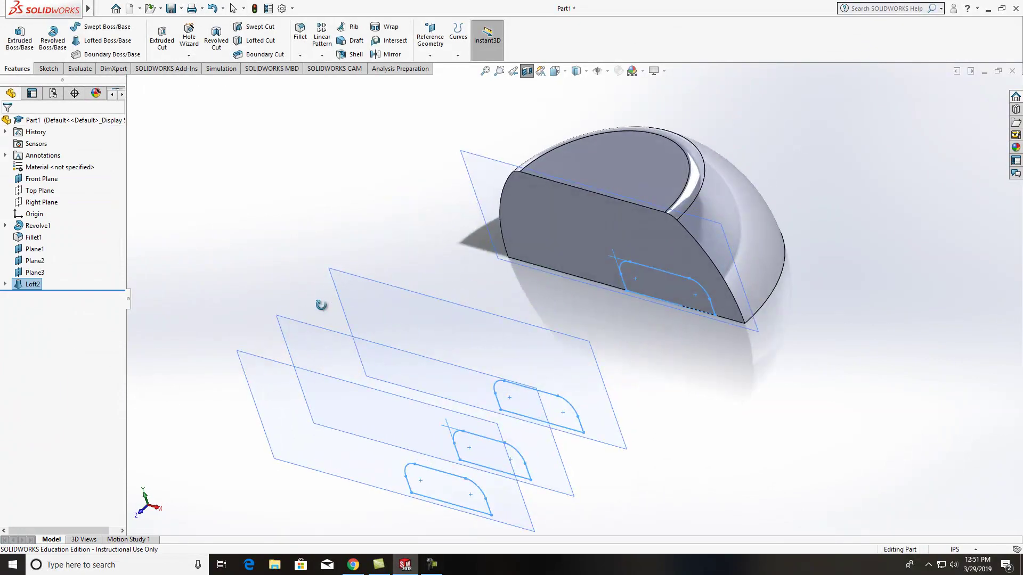
middle_click_drag(459, 291, 676, 376)
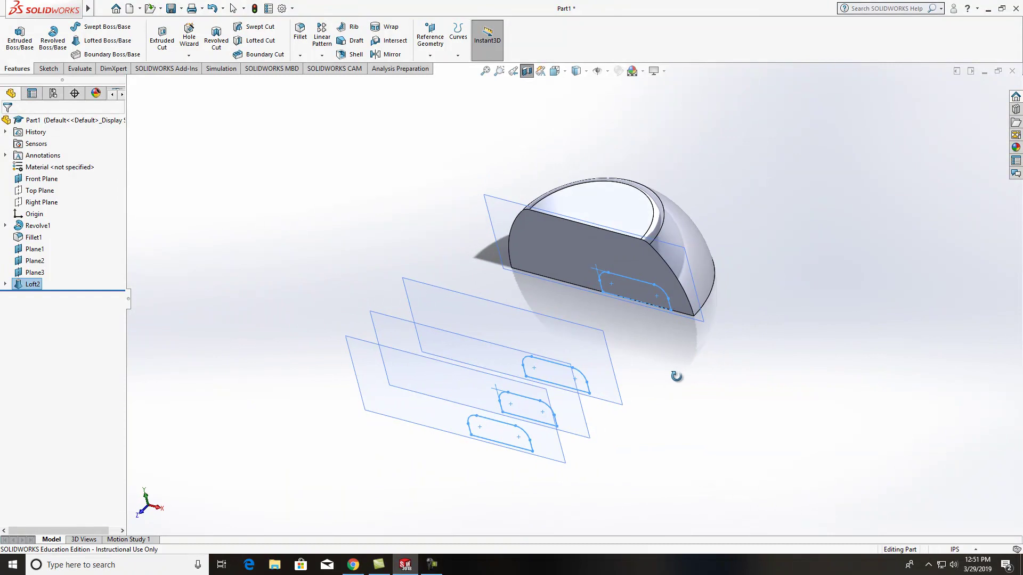
left_click(5, 285)
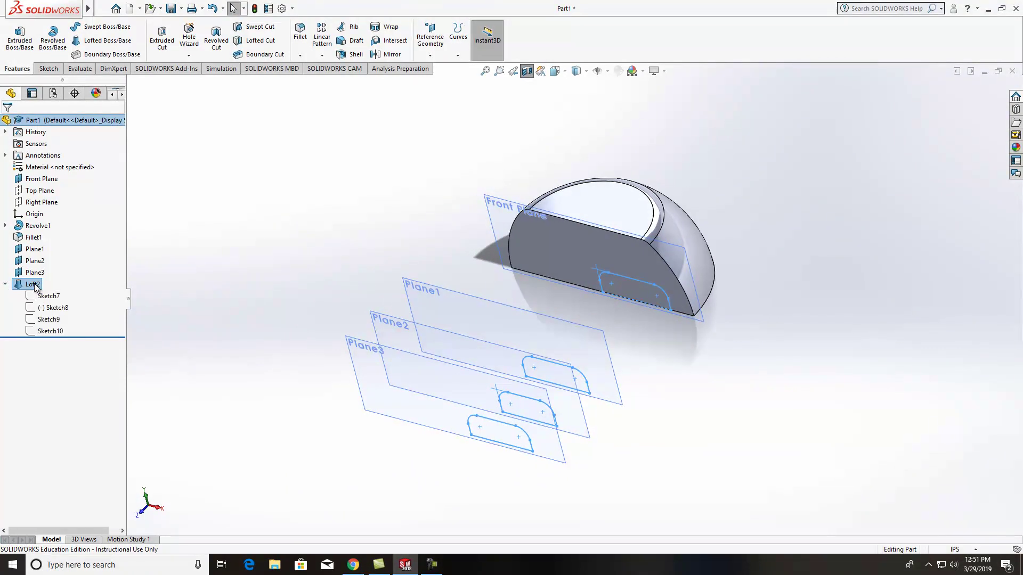
left_click(527, 71)
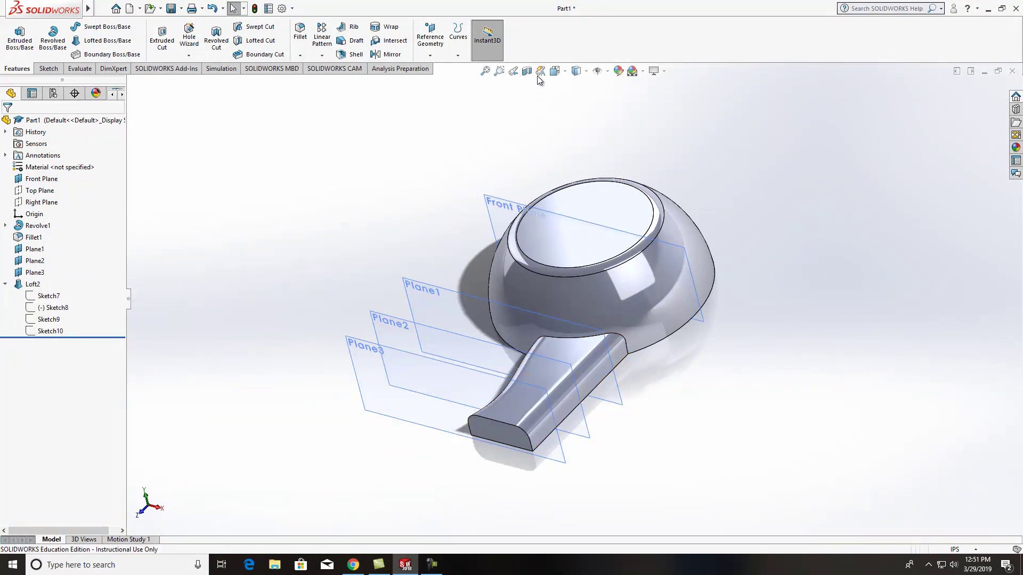
Section the model at the Front Plane and turn the section view off again.
left_click(527, 73)
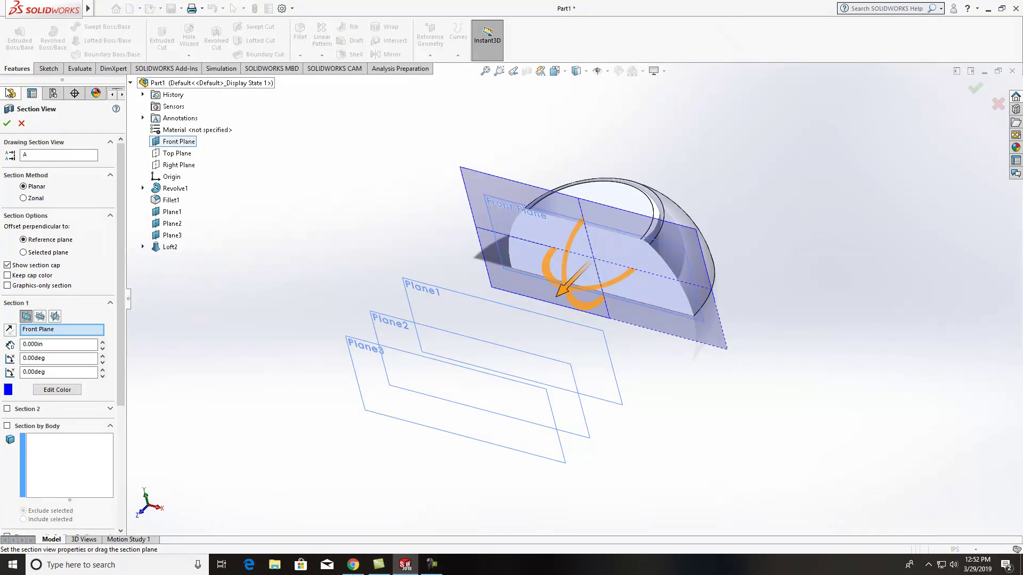
left_click(8, 126)
left_click(528, 73)
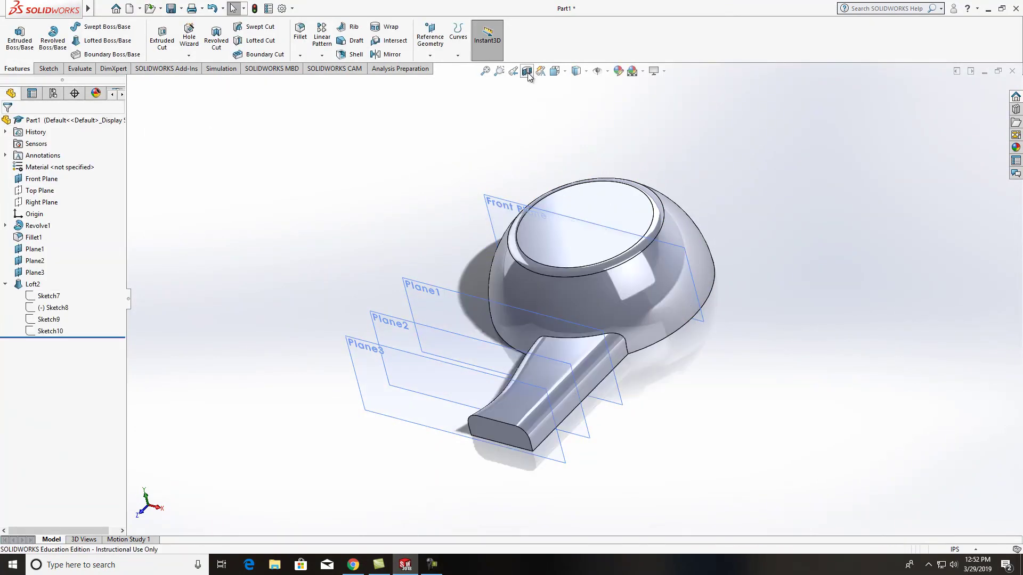
Show the Right Plane in the model.
middle_click_drag(517, 342, 608, 336)
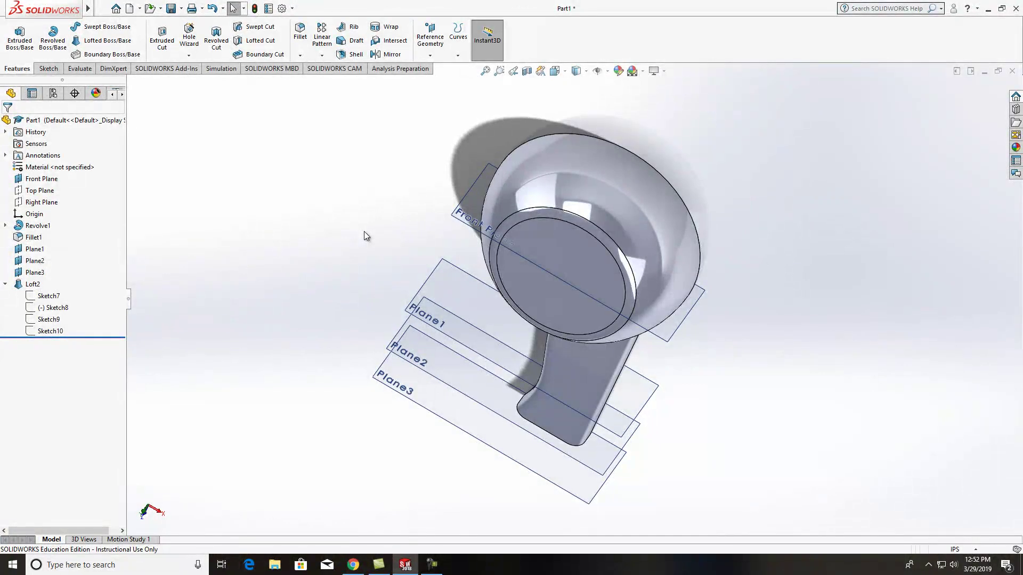
middle_click_drag(365, 235, 530, 269)
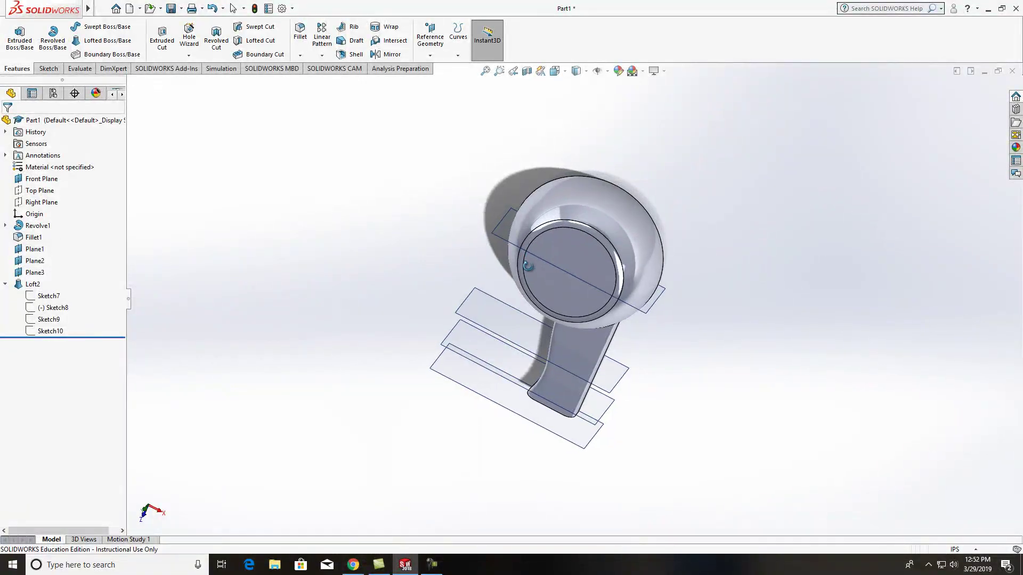
left_click(42, 204)
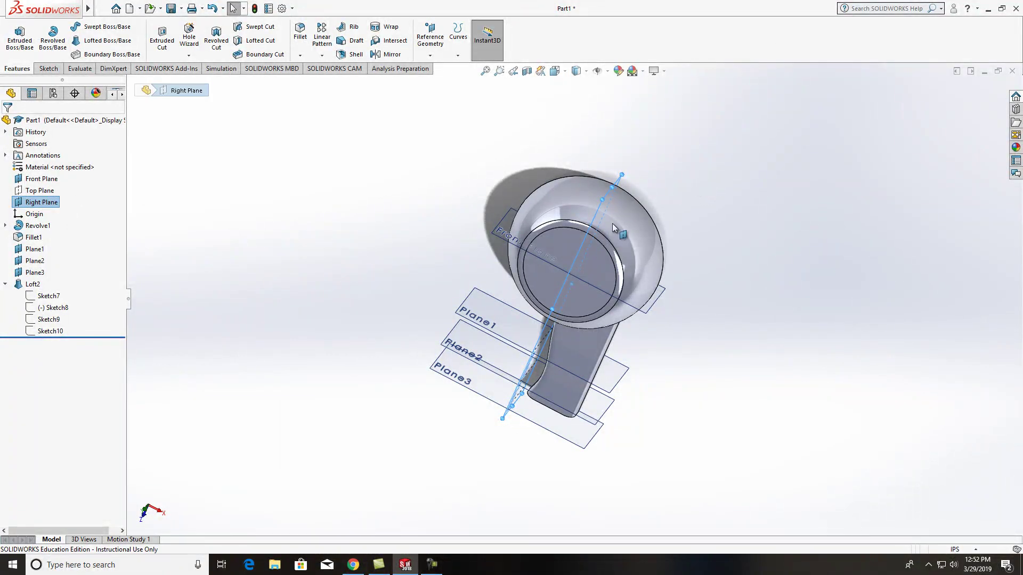
left_click(659, 161)
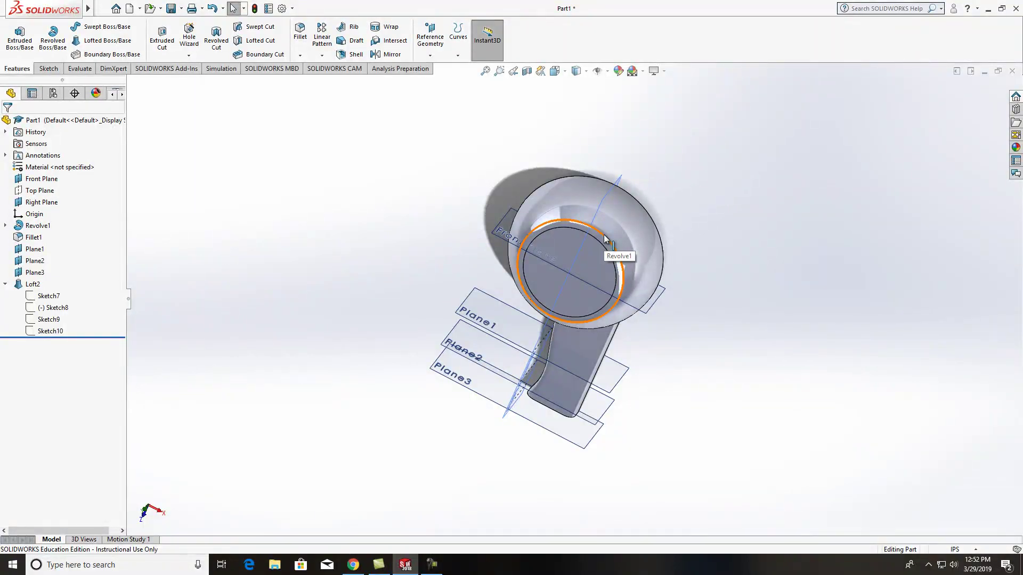
middle_click_drag(657, 236, 687, 233)
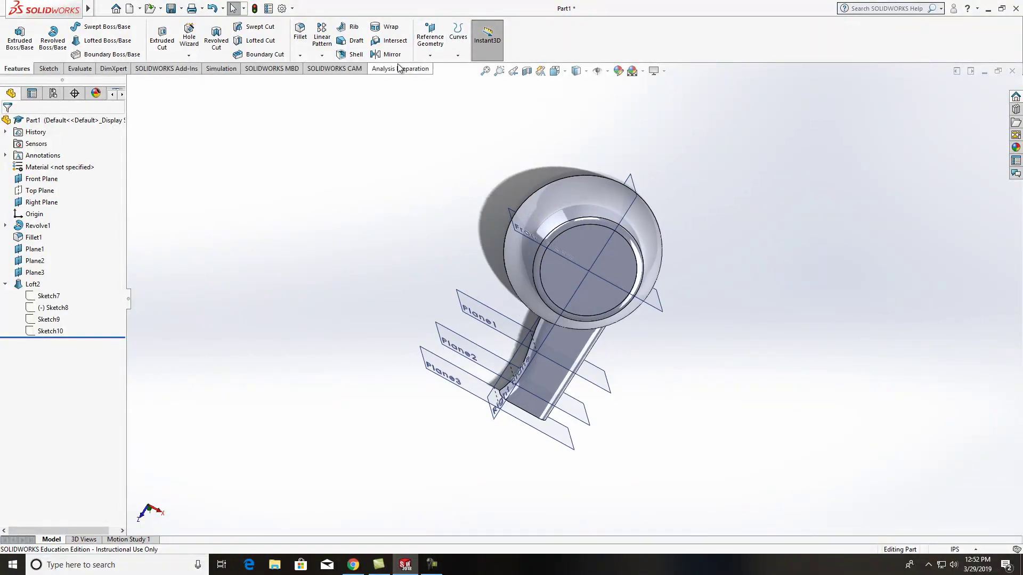
Create a reference plane offset 5.5 in from the Right Plane, with the offset direction flipped.
left_click(429, 51)
left_click(440, 66)
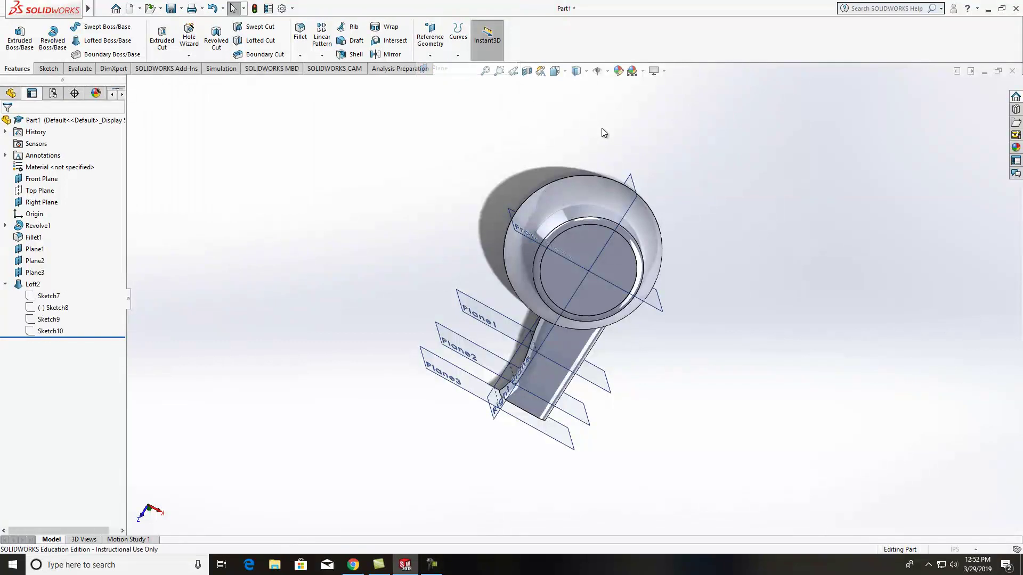
left_click(633, 186)
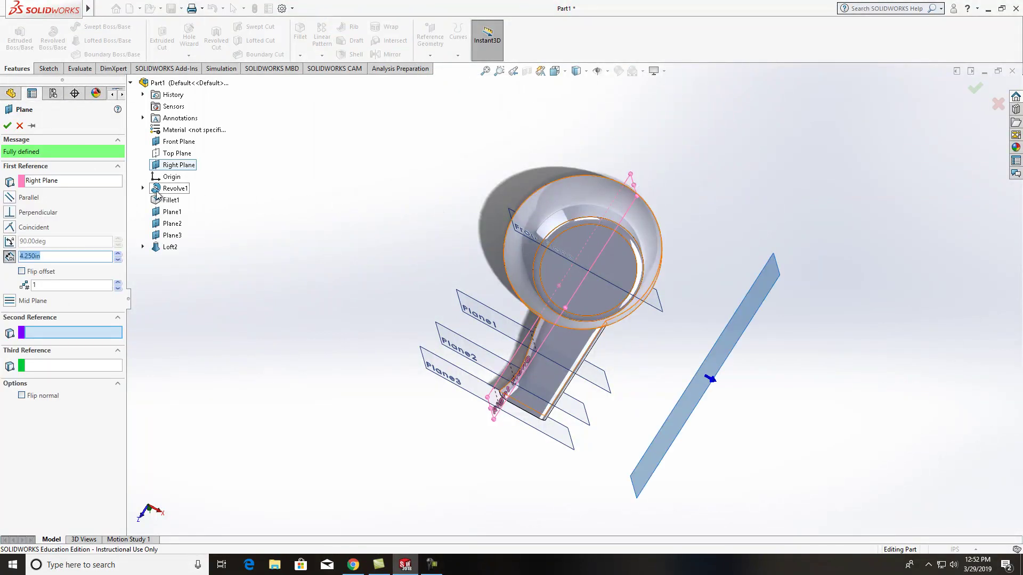
type("0.4")
left_click(22, 272)
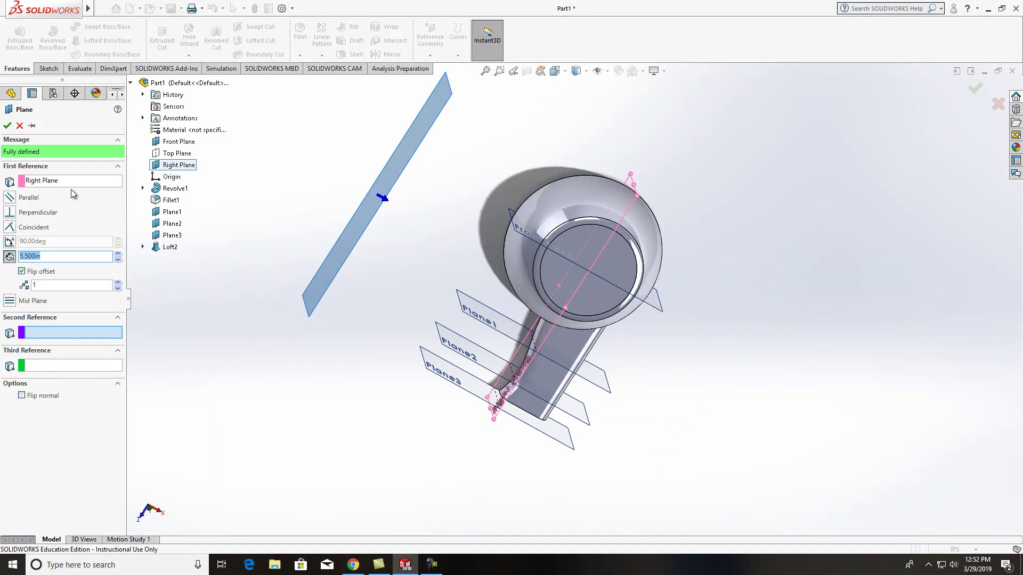
left_click(12, 124)
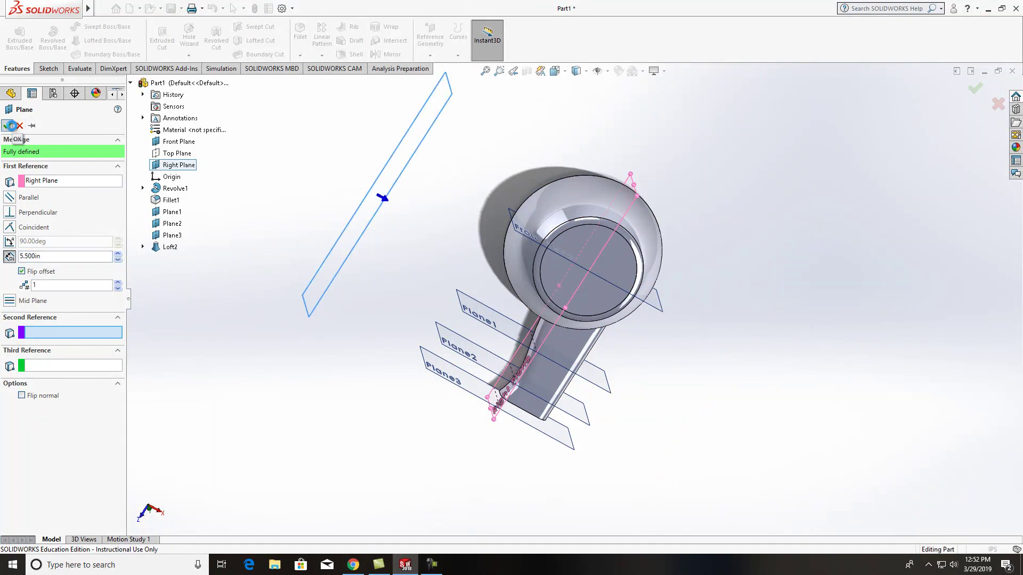
Start a sketch on the new offset plane, viewed straight on, and draw a line about 1.24 in long from the origin along the body's flat edge.
scroll(447, 248, "up", 2)
scroll(447, 248, "down", 1)
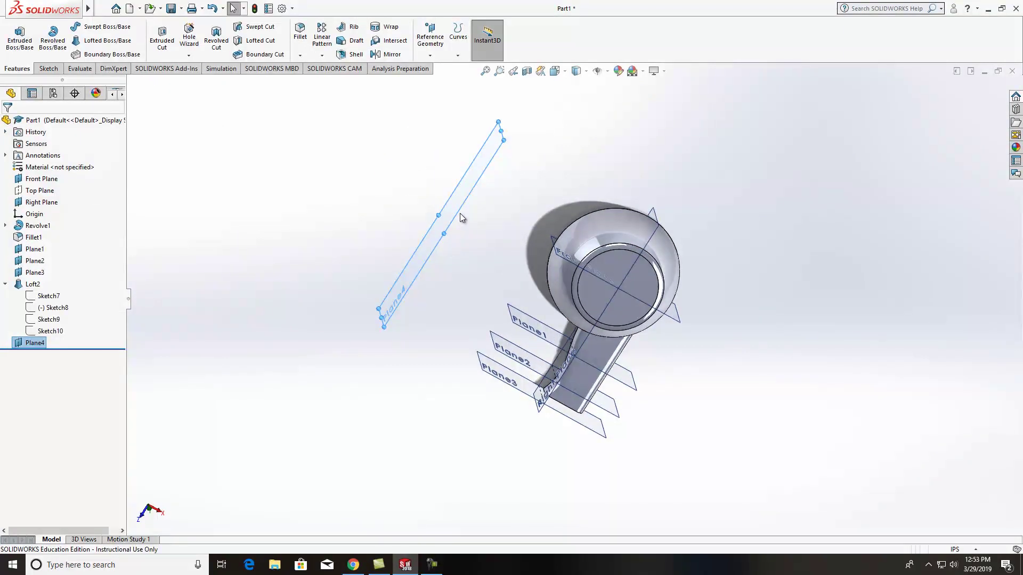
left_click(479, 185)
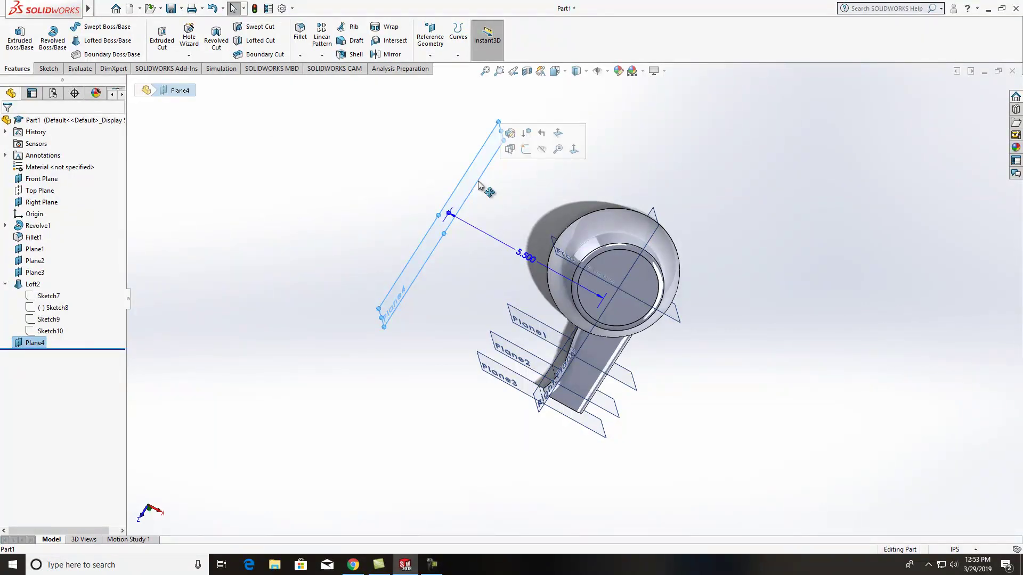
left_click(524, 149)
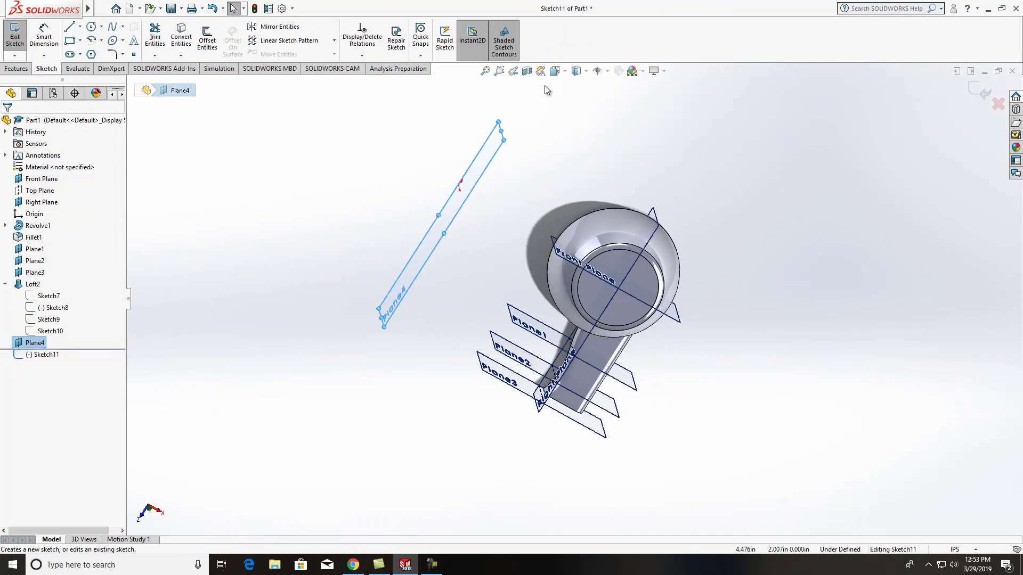
left_click(559, 72)
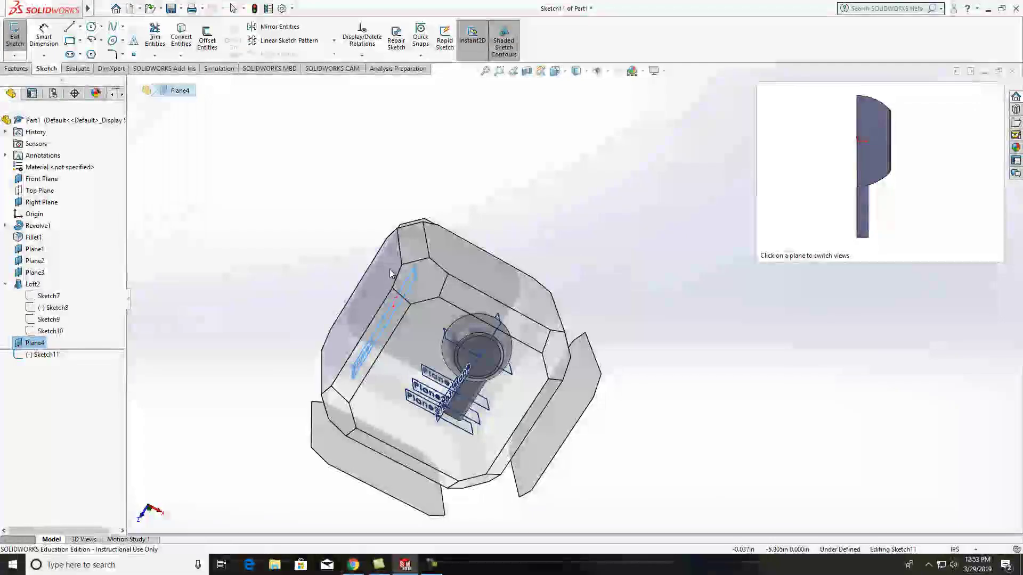
left_click(390, 274)
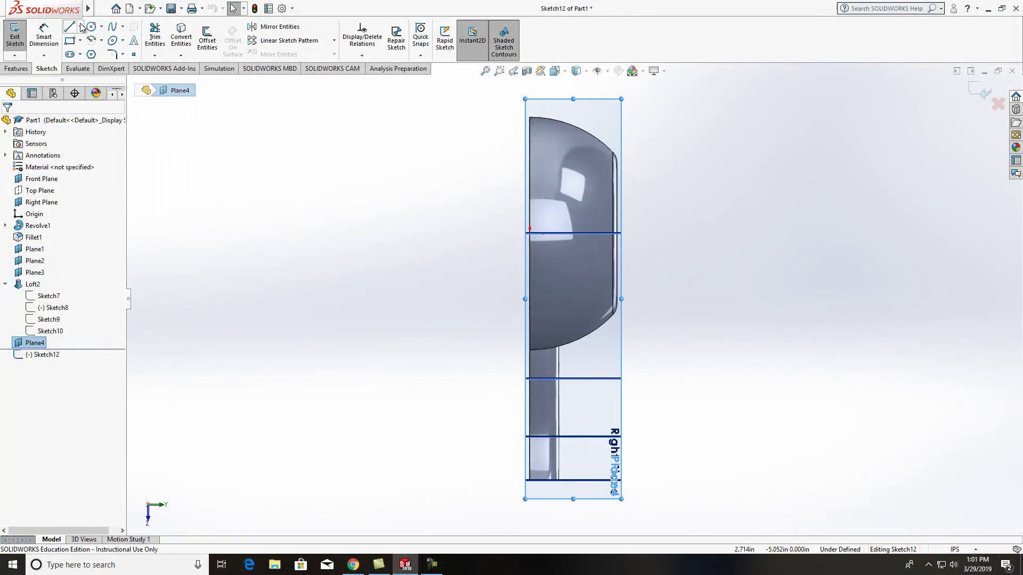
left_click(71, 28)
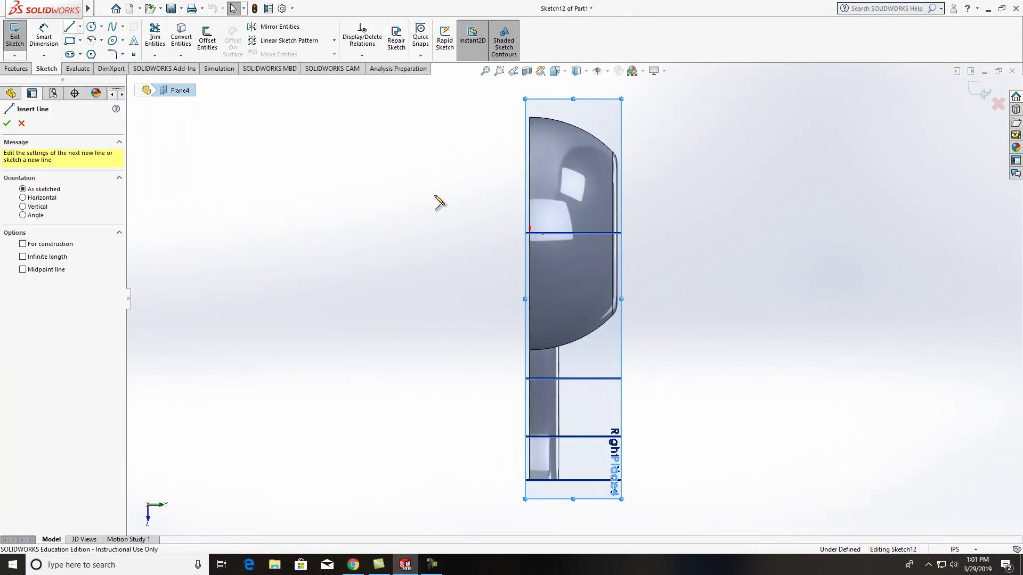
left_click(528, 233)
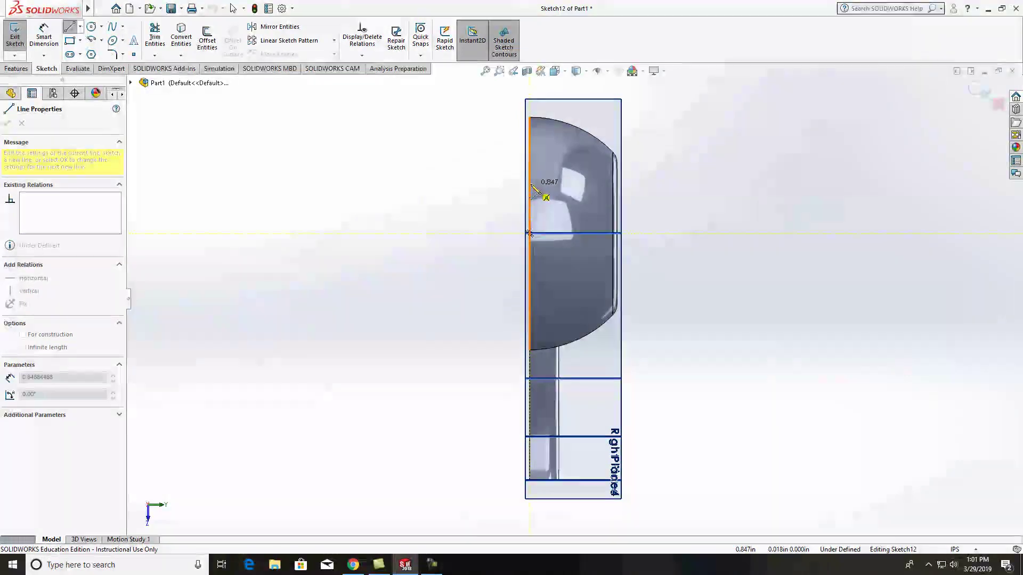
left_click(530, 161)
key("Escape")
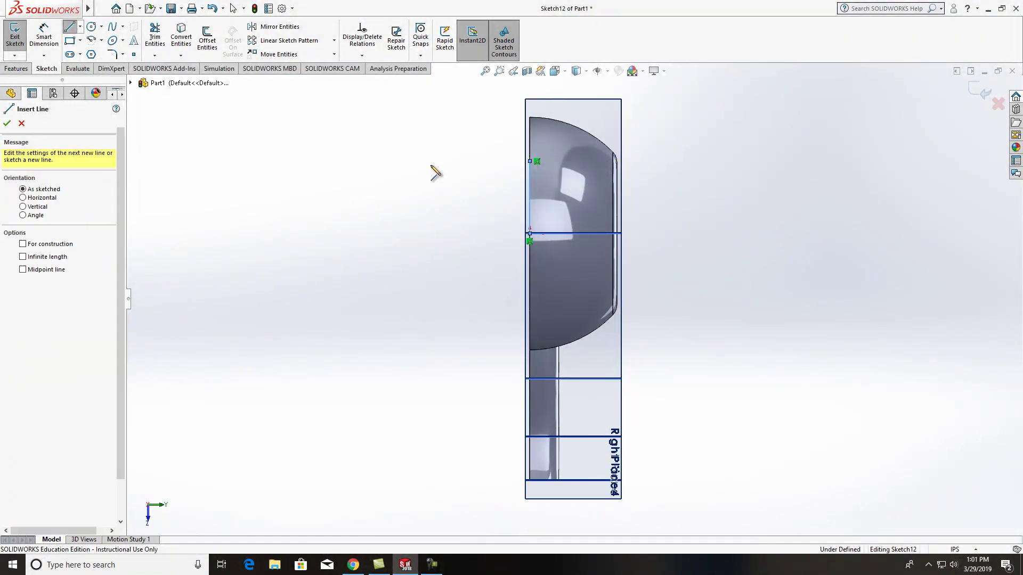
Dimension the line's length as 1.125 in.
left_click(44, 37)
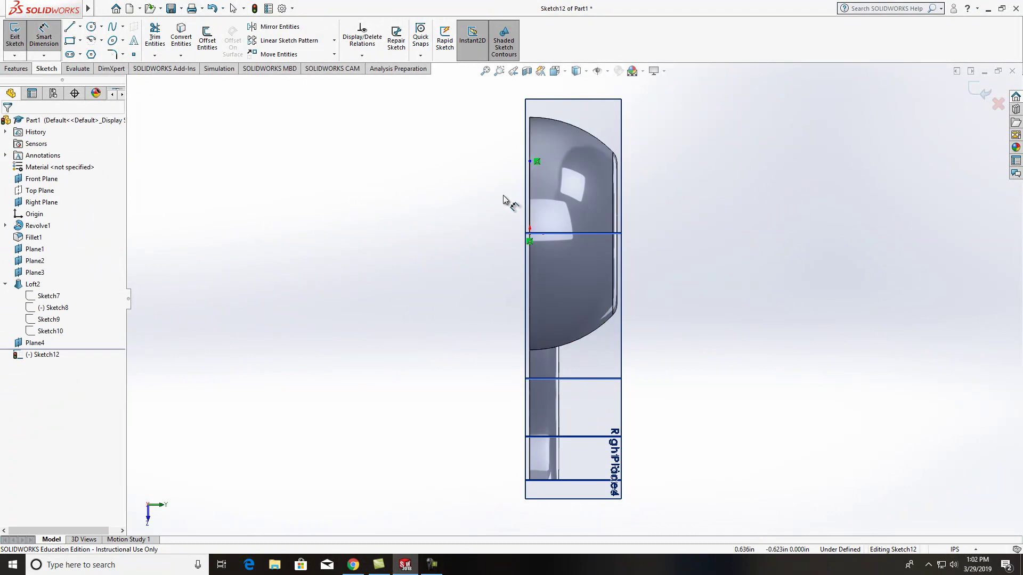
left_click(529, 198)
left_click(485, 195)
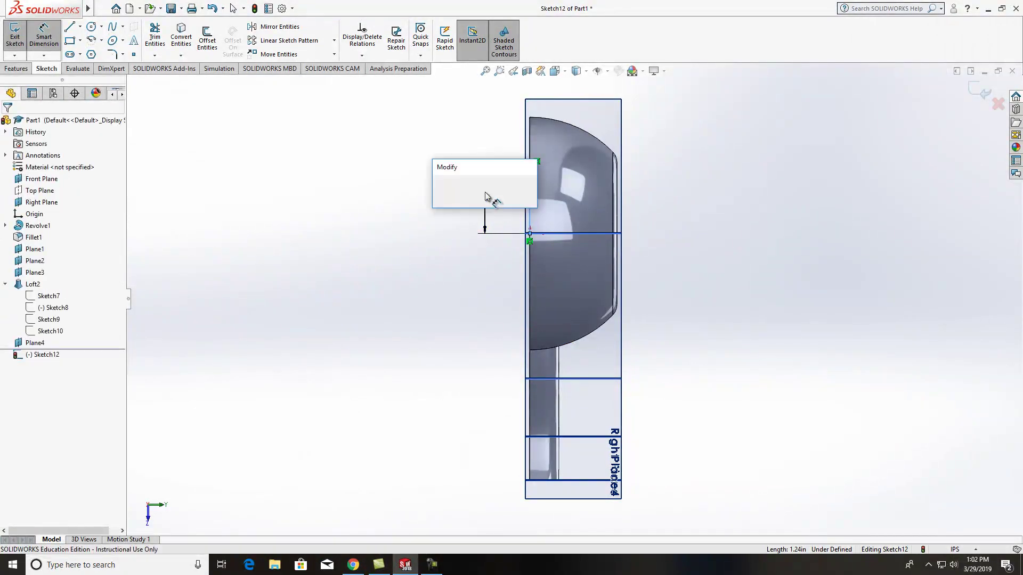
type("1.125")
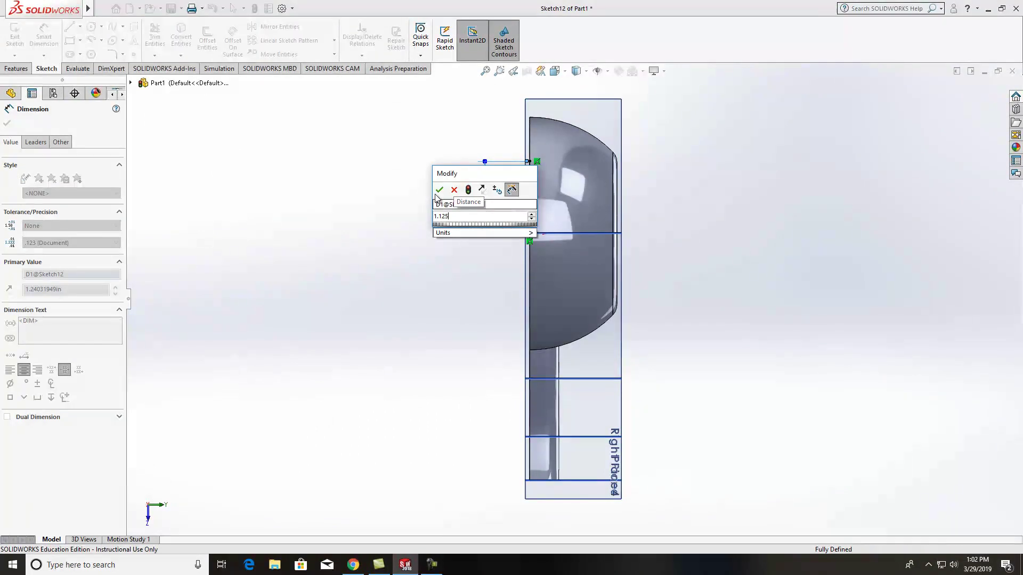
left_click(440, 189)
Draw a circle about 1.51 in in diameter centred on the line's free end.
left_click(91, 26)
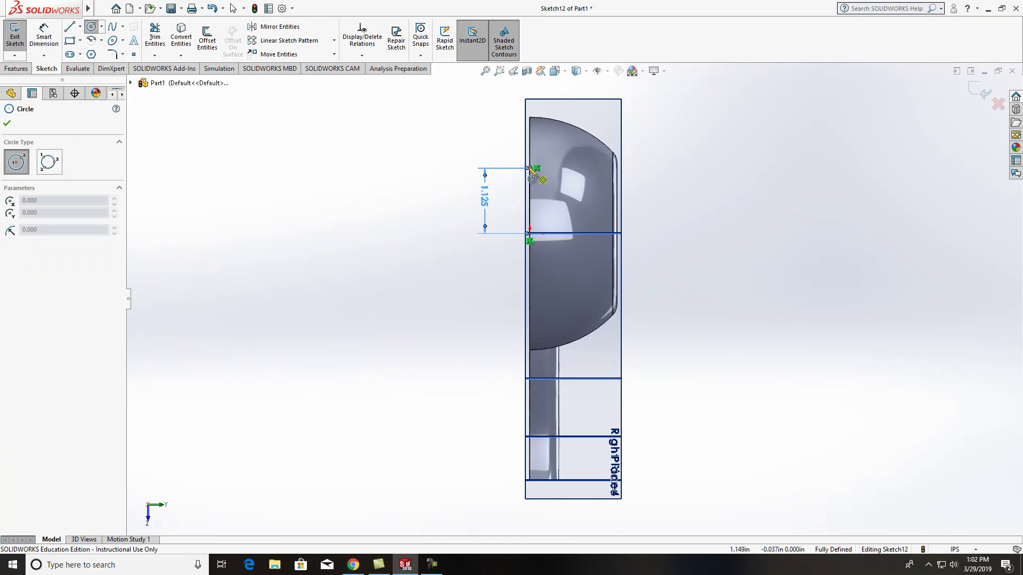
left_click(530, 168)
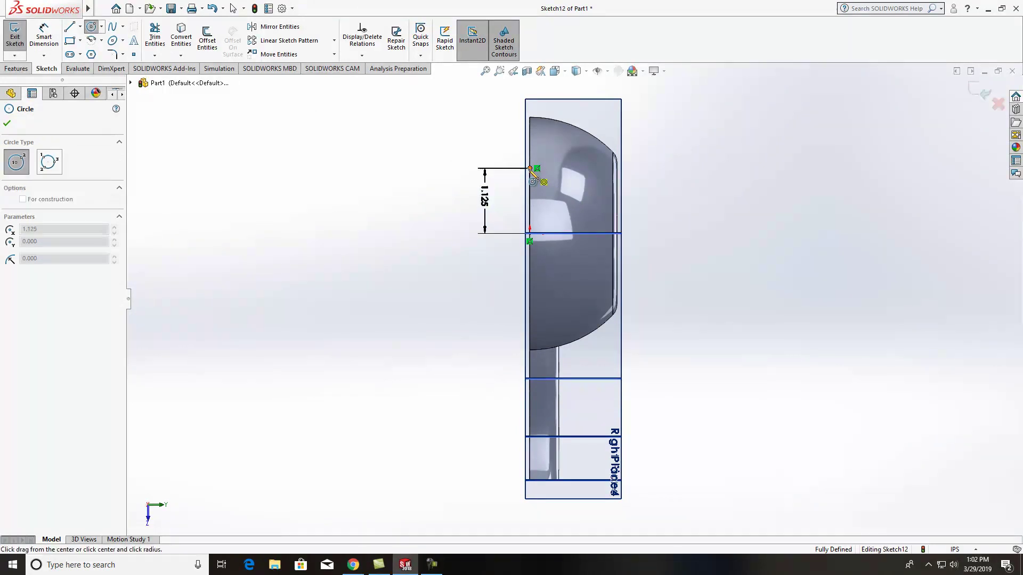
left_click(555, 208)
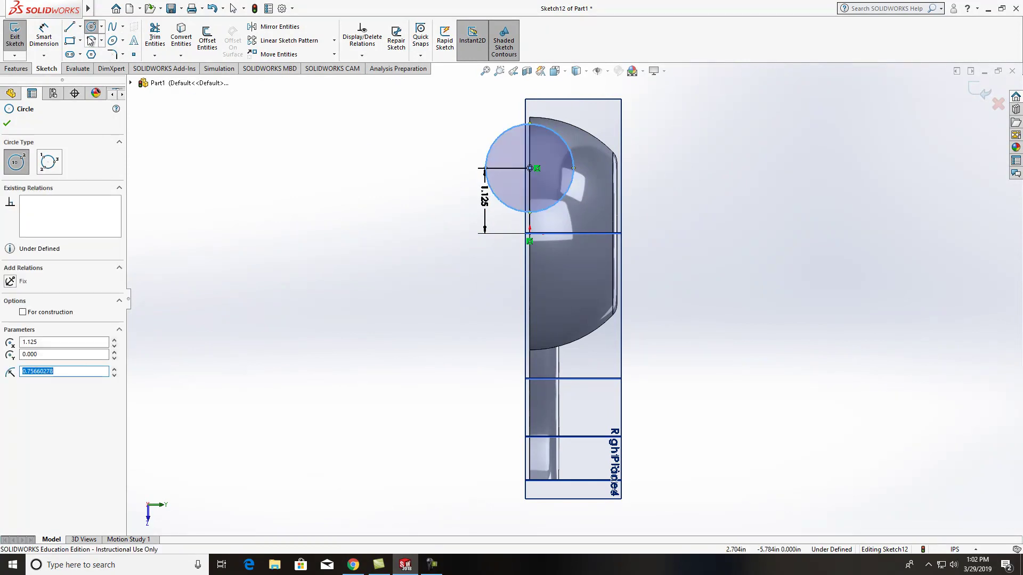
Dimension the circle's diameter as .75*2, giving 1.5 in.
left_click(47, 34)
left_click(489, 147)
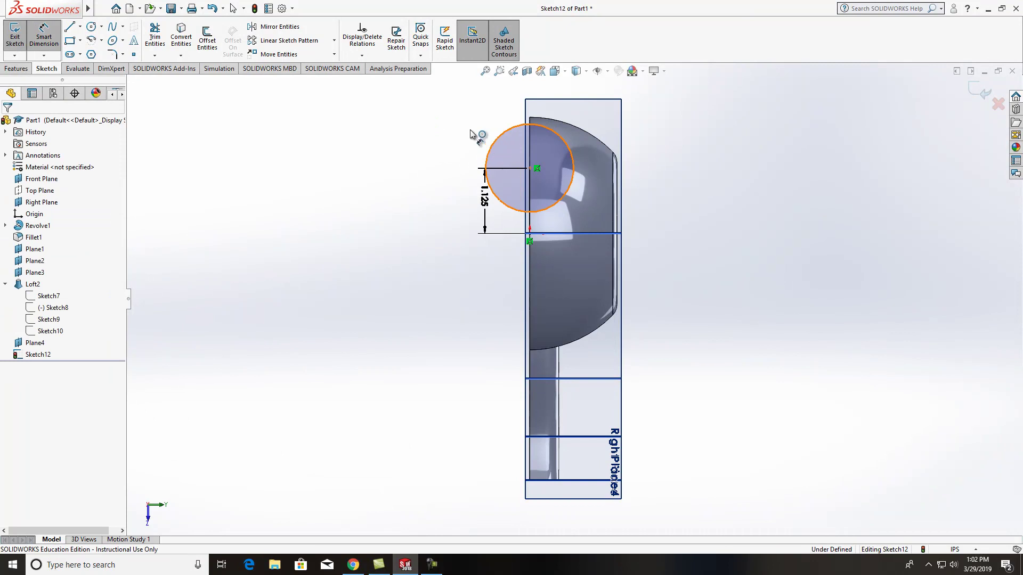
left_click(449, 126)
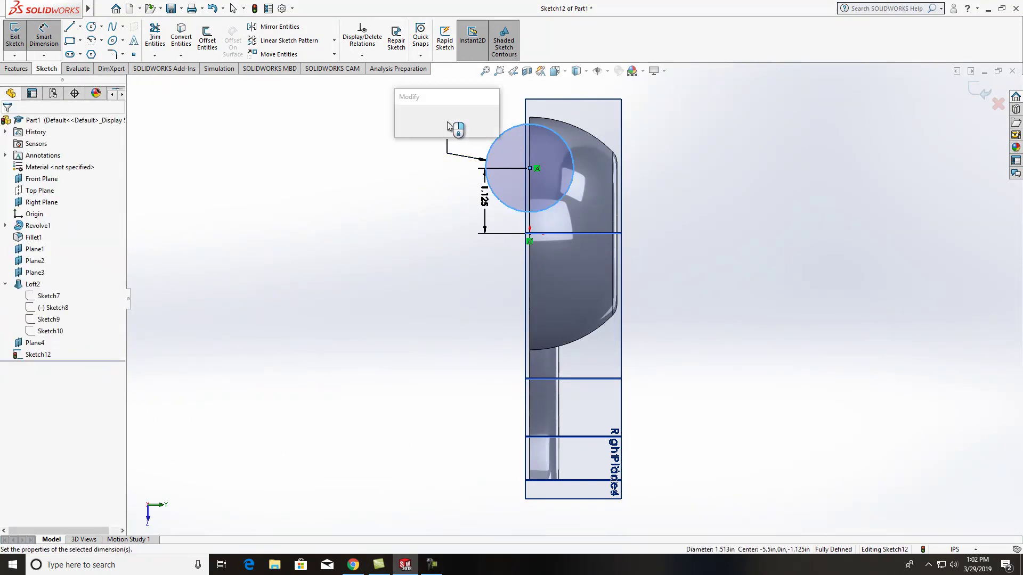
type("7")
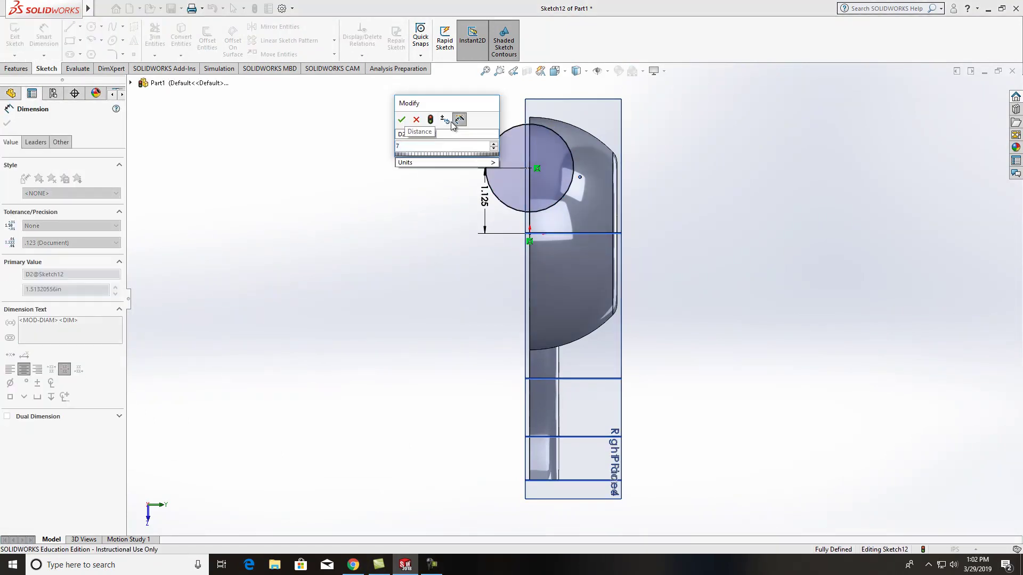
key("BackSpace")
type(".75*2")
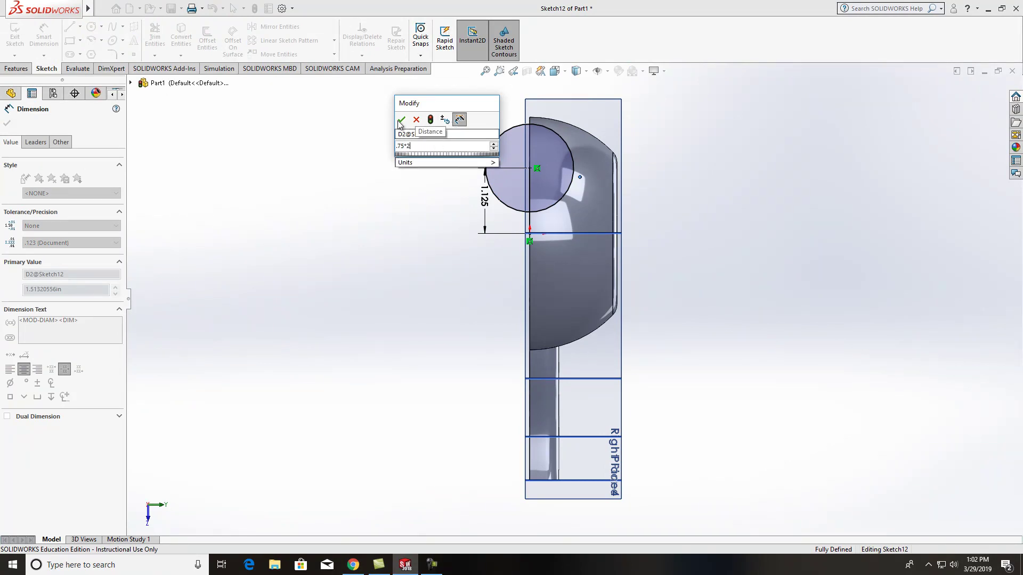
left_click(401, 119)
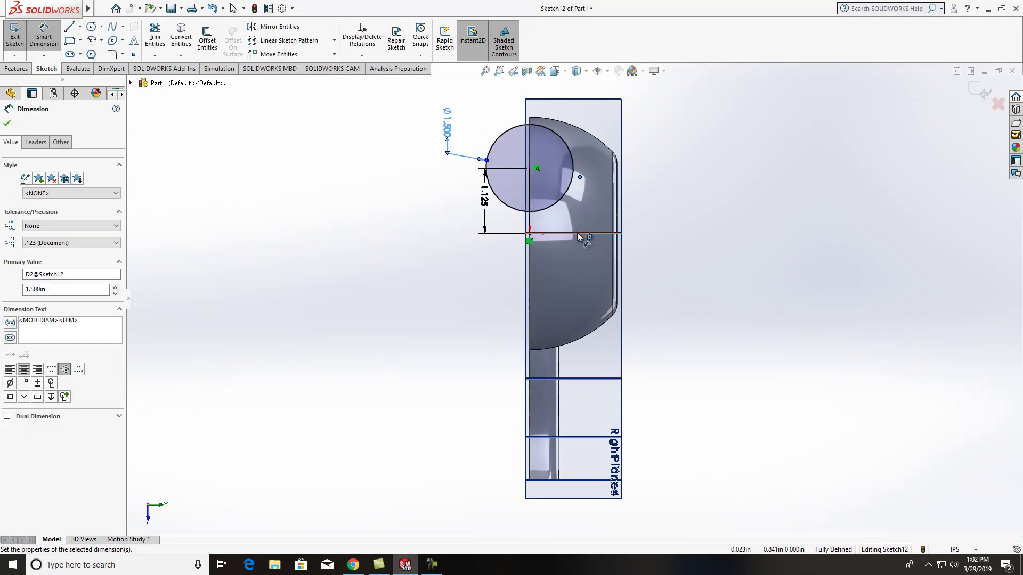
key("Escape")
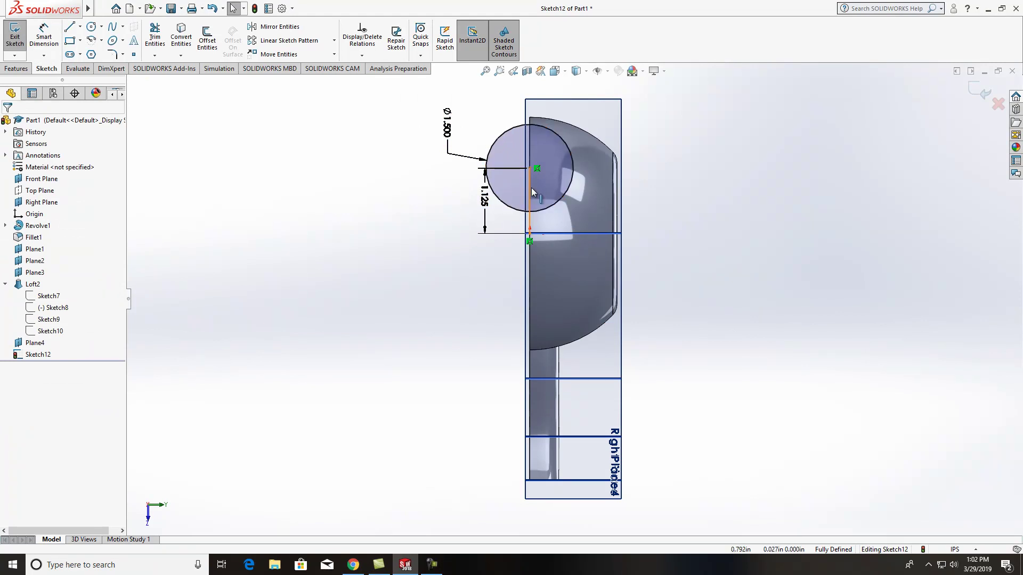
Delete the 1.125 in line between the origin and the circle's centre together with its dimension.
left_click(530, 188)
key("Delete")
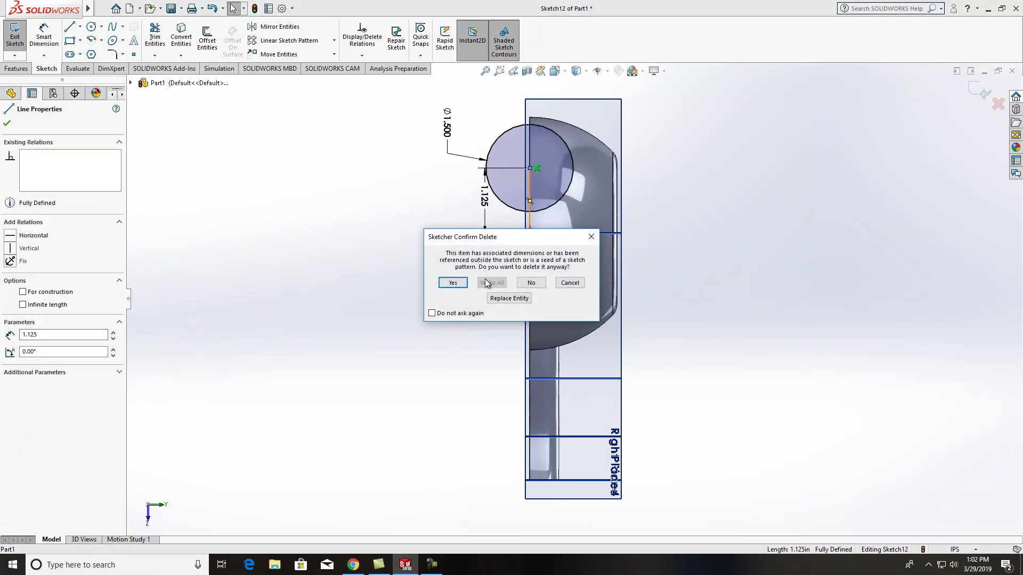
left_click(452, 282)
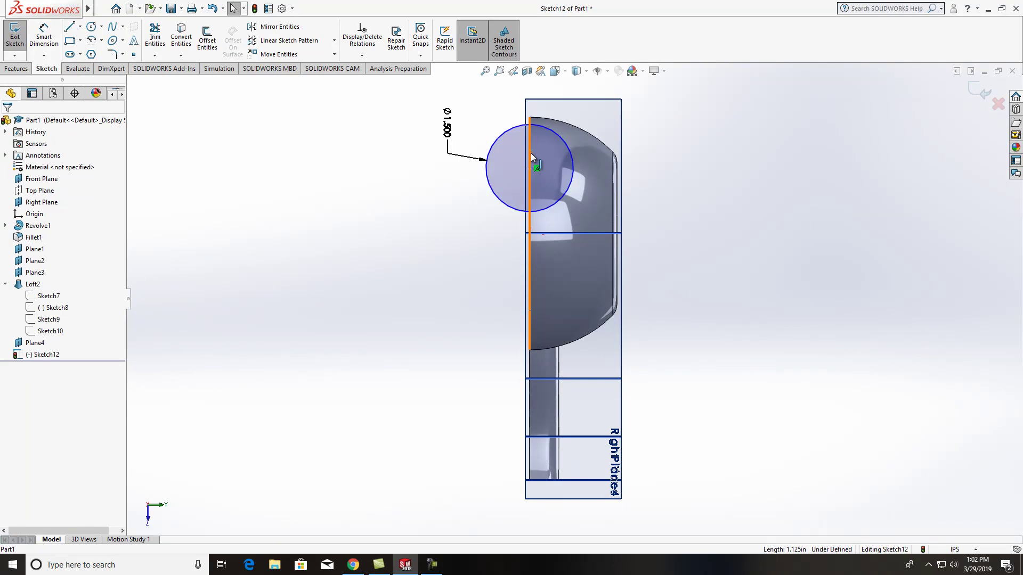
Draw a line across the circle through its centre, joining the two quadrant points in line with the origin.
middle_click_drag(737, 167, 694, 243)
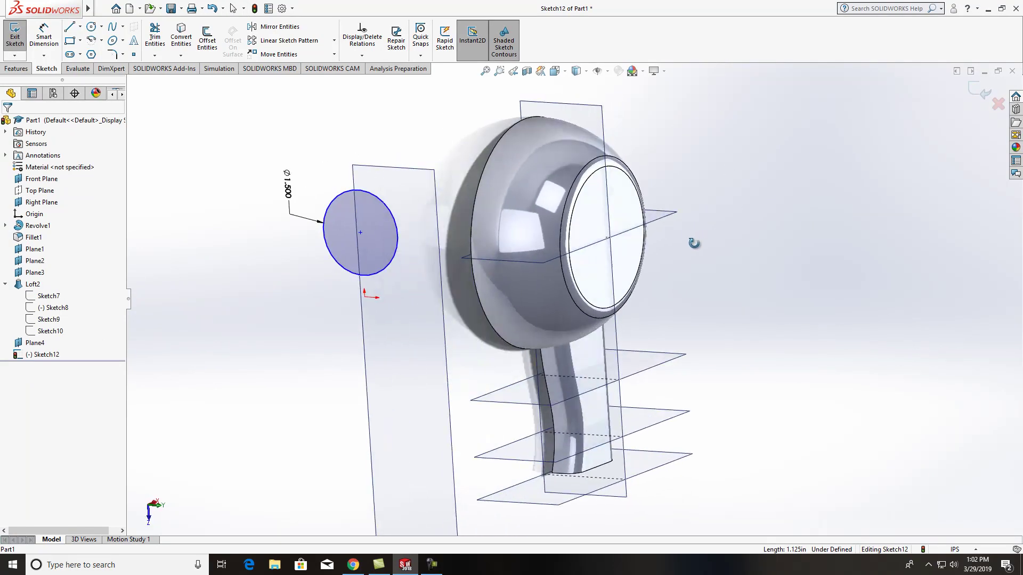
left_click(70, 27)
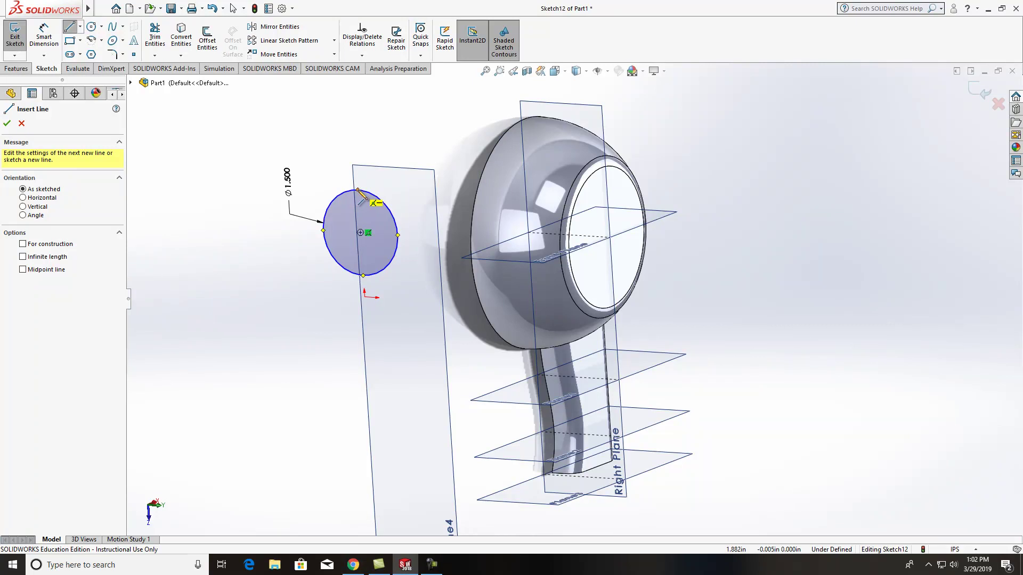
left_click(358, 191)
left_click(362, 276)
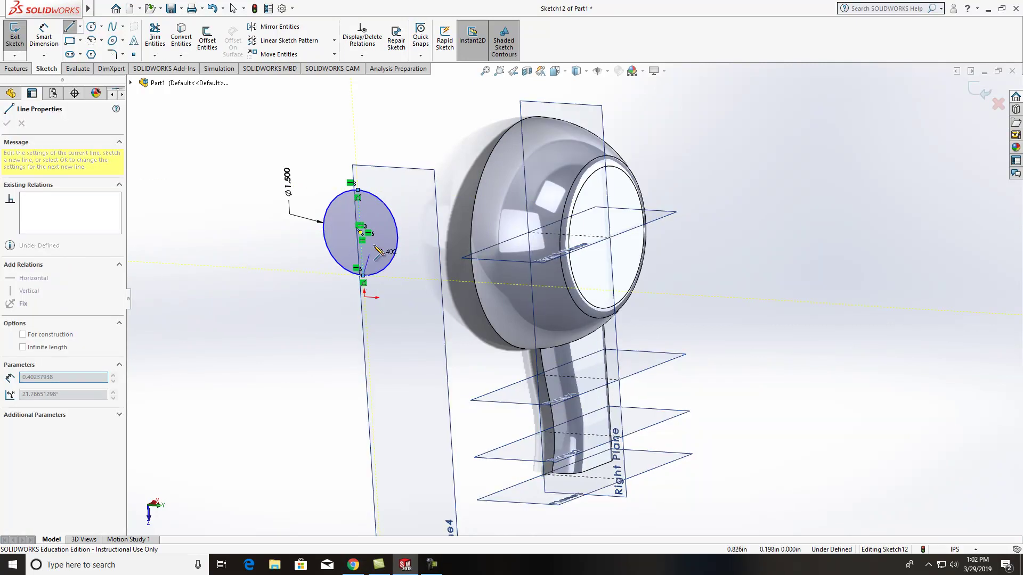
key("Escape")
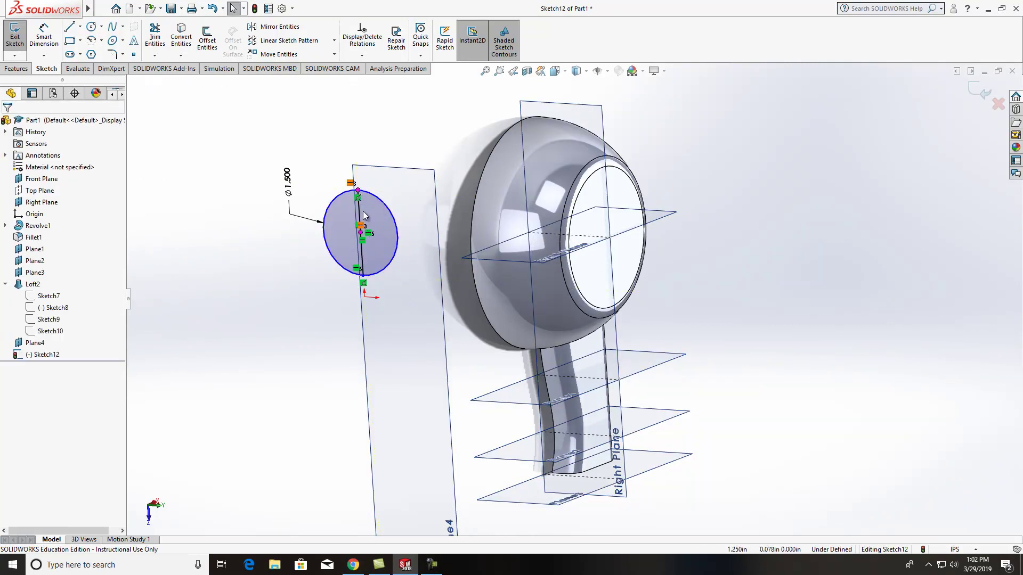
Trim away the half of the circle lying beyond the body's flat side with Power trim, leaving a closed semicircle.
left_click(159, 57)
left_click(170, 65)
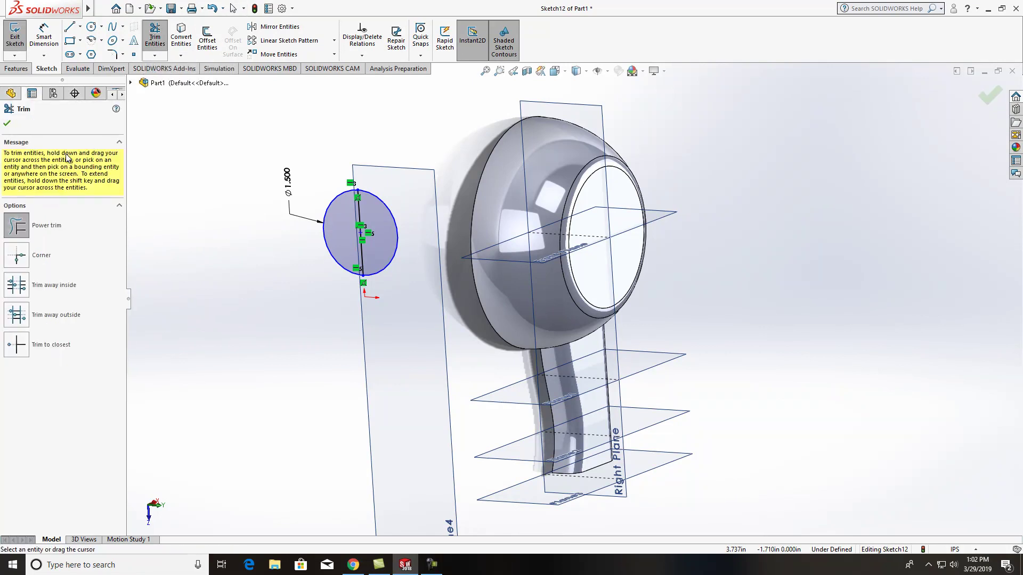
left_click_drag(331, 183, 347, 253)
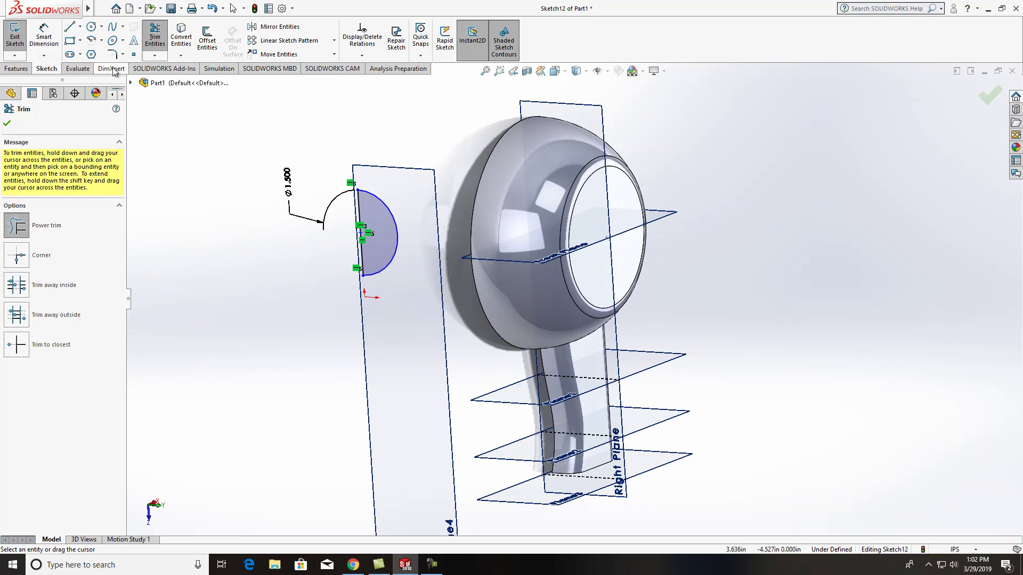
left_click(7, 125)
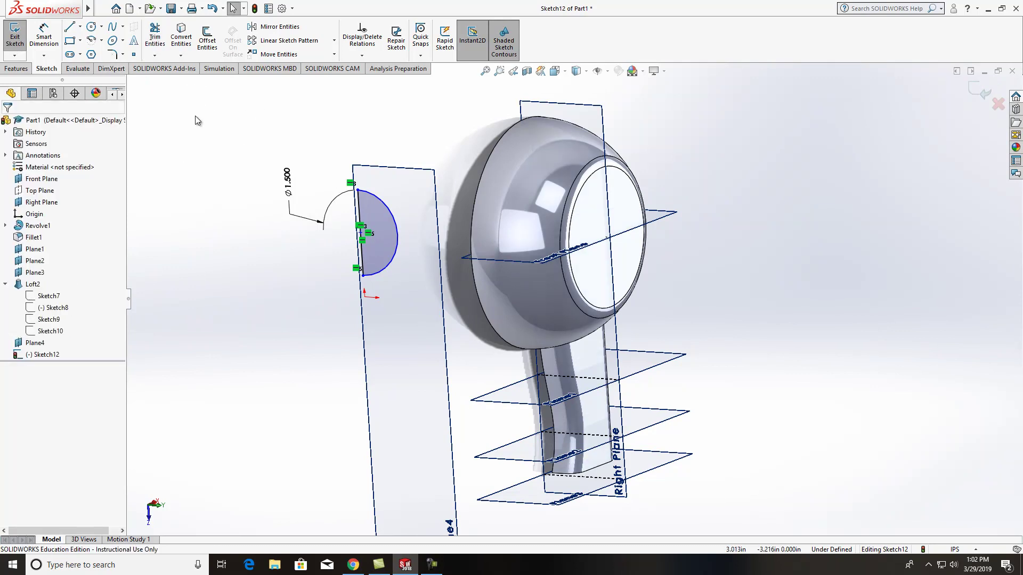
Close the semicircle sketch and extrude it with the Up To Next end condition to join the nozzle to the body.
left_click(15, 38)
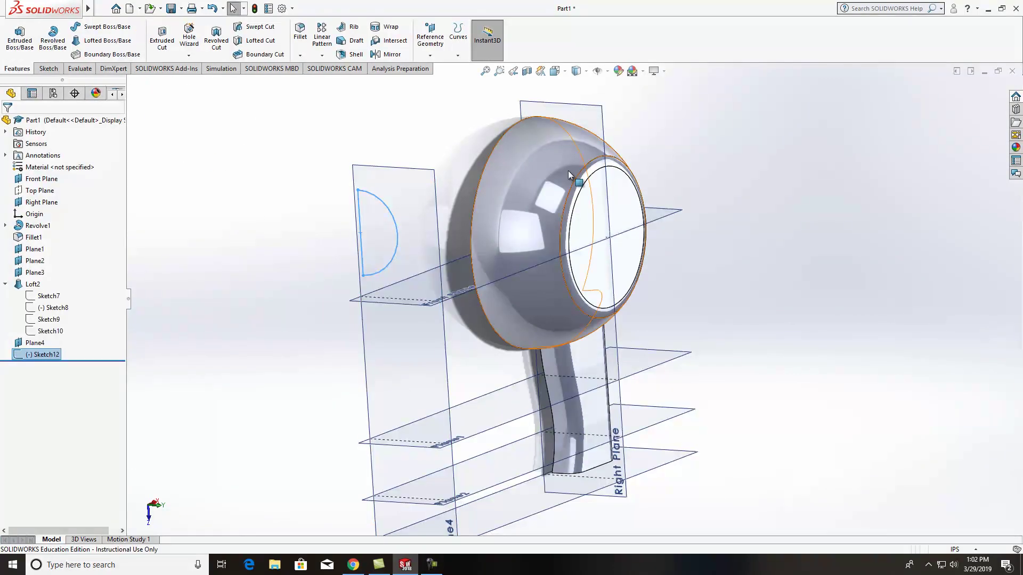
left_click(20, 37)
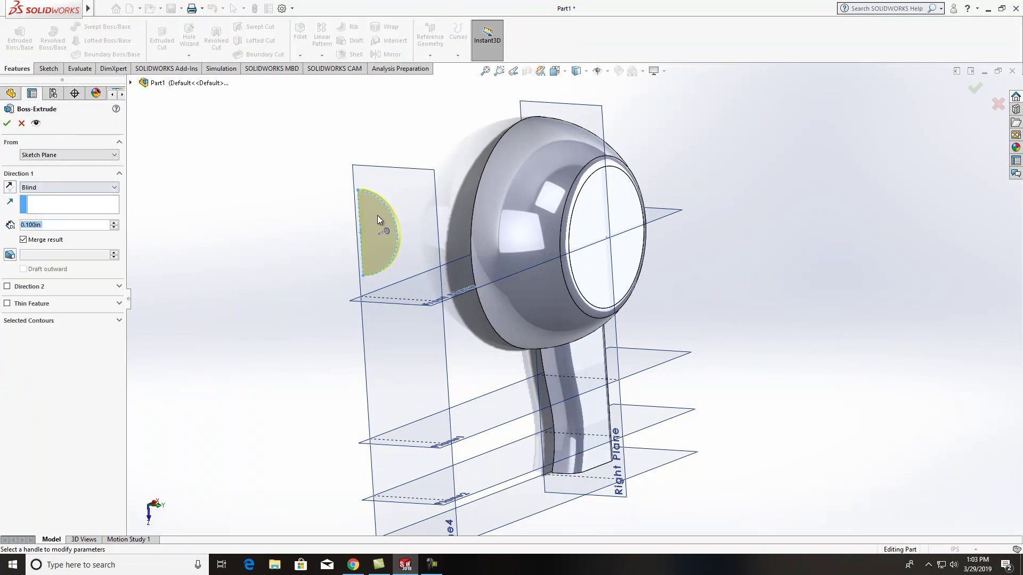
left_click(62, 187)
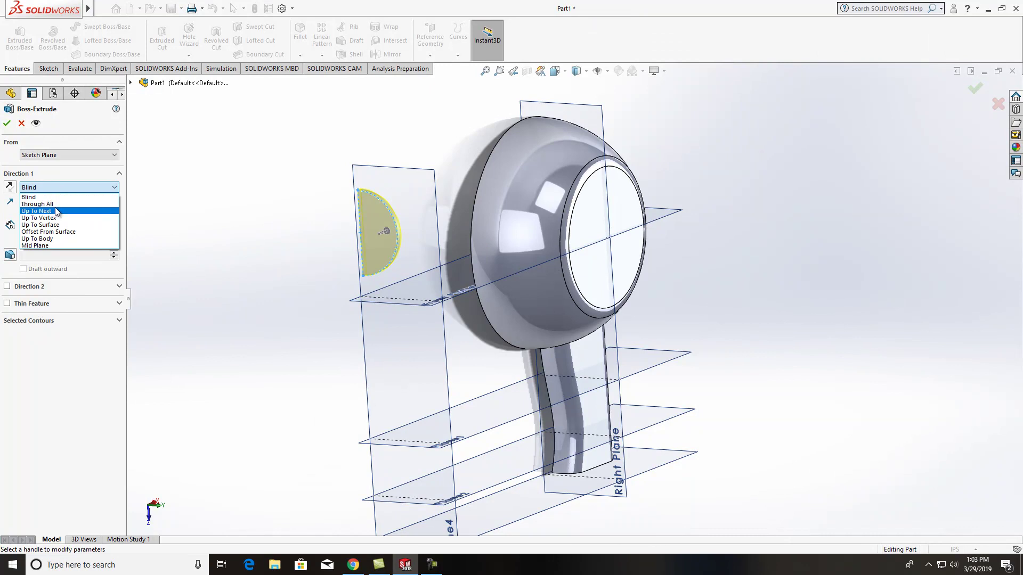
left_click(57, 211)
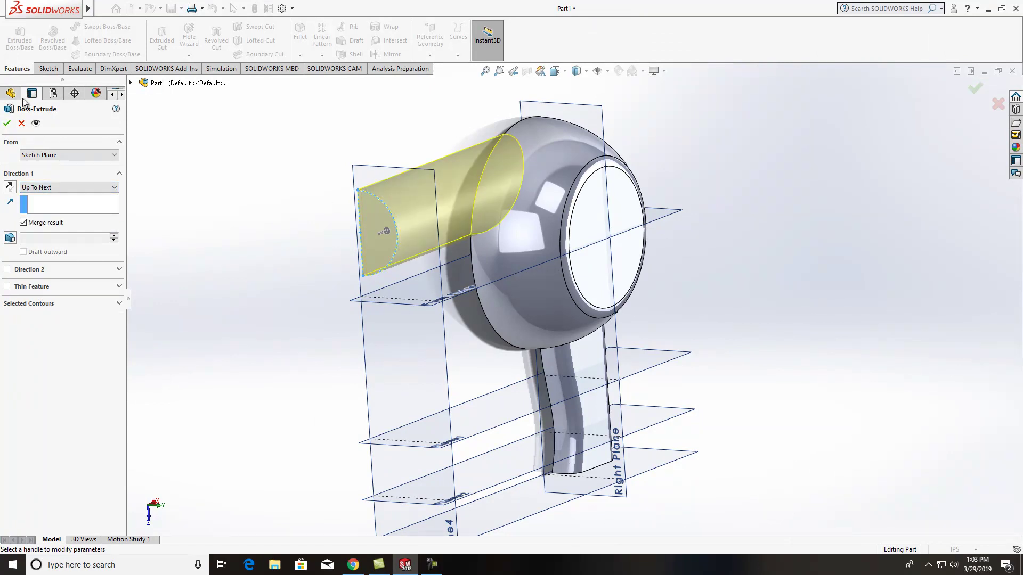
left_click(6, 124)
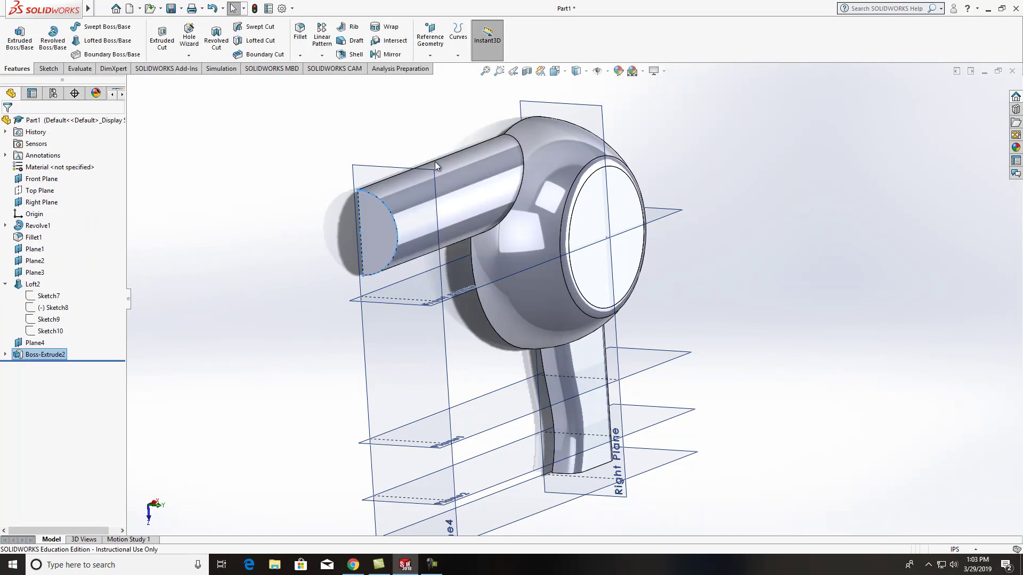
Shell the part with a 0.125 in thickness, removing the large flat face and the nozzle's semicircular end face.
middle_click_drag(856, 263, 837, 274)
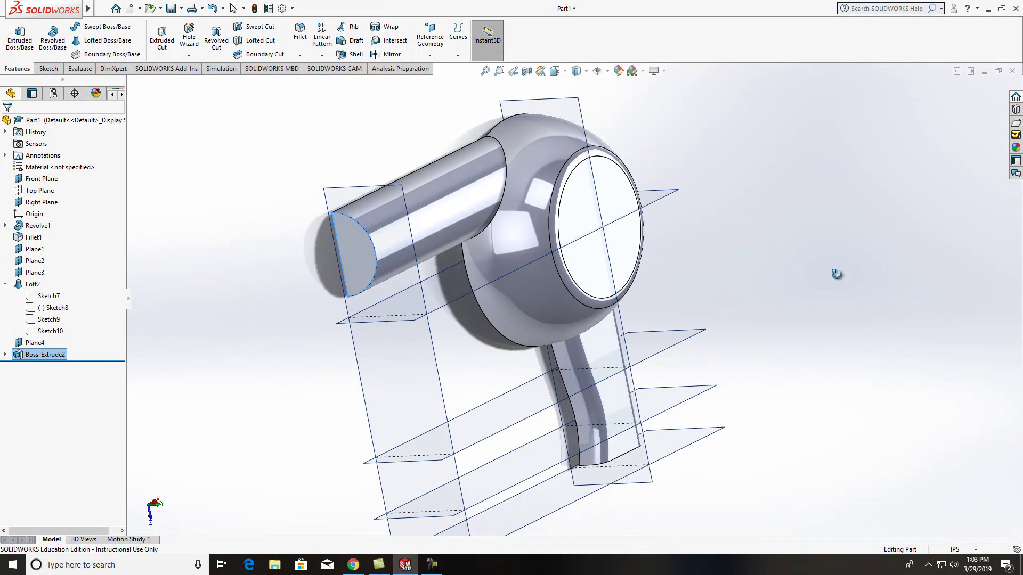
middle_click_drag(836, 274, 828, 278)
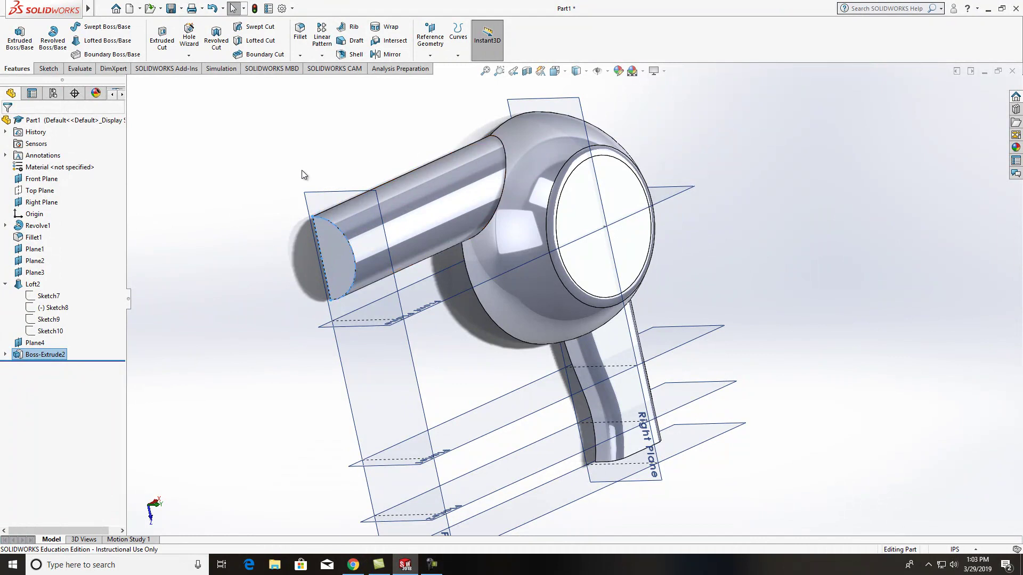
middle_click_drag(470, 158, 428, 274)
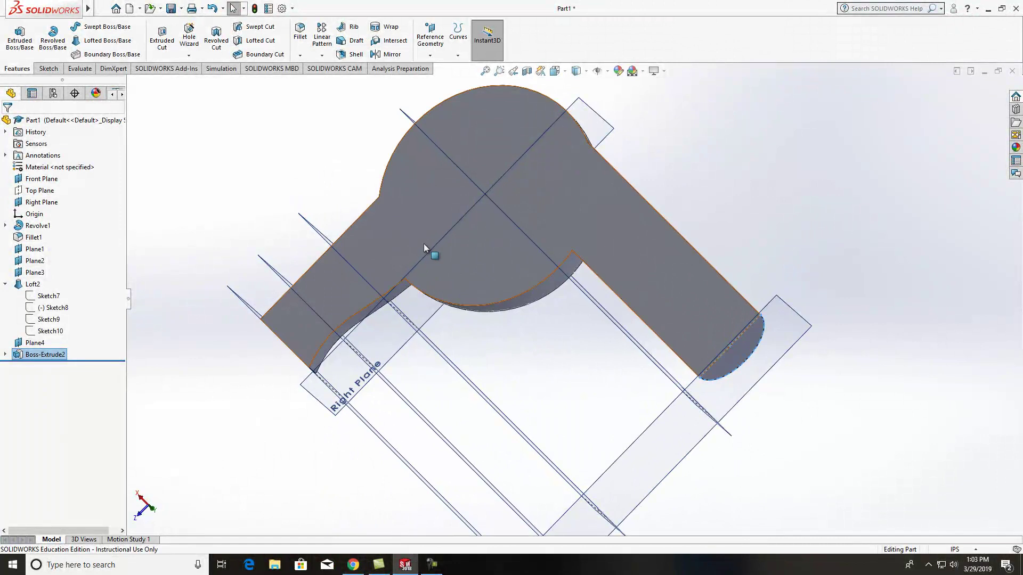
left_click(354, 55)
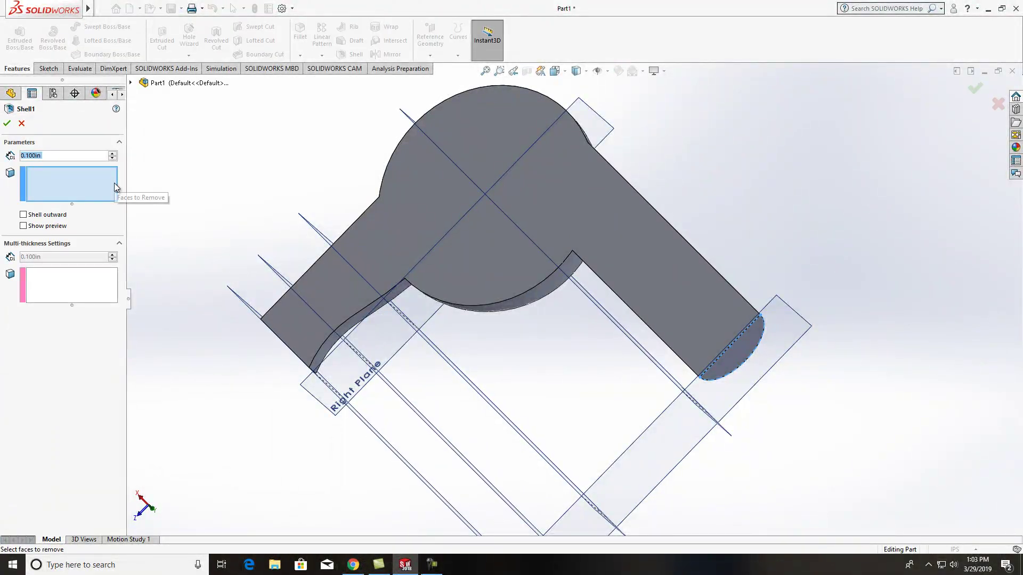
type(".125")
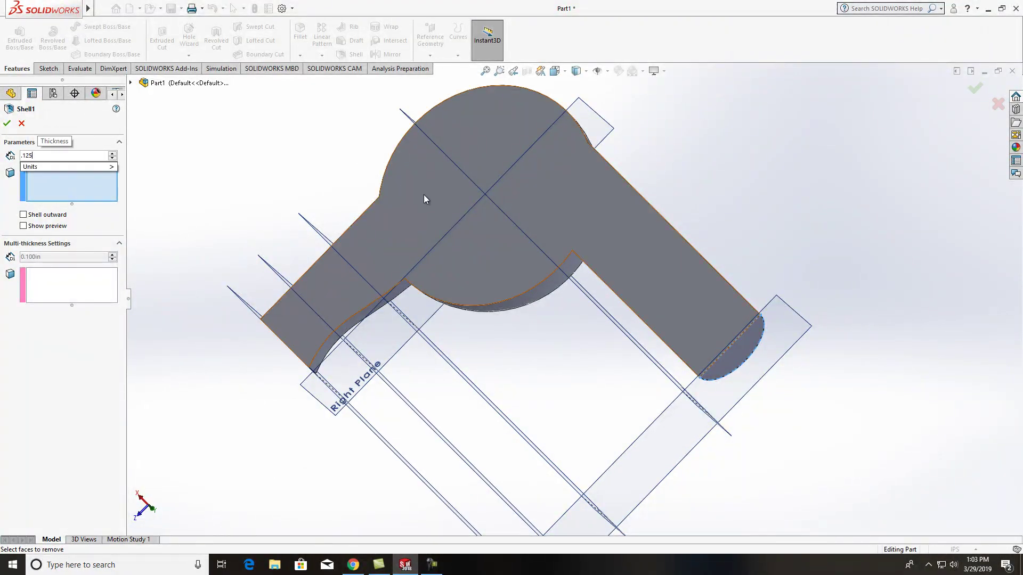
left_click(442, 208)
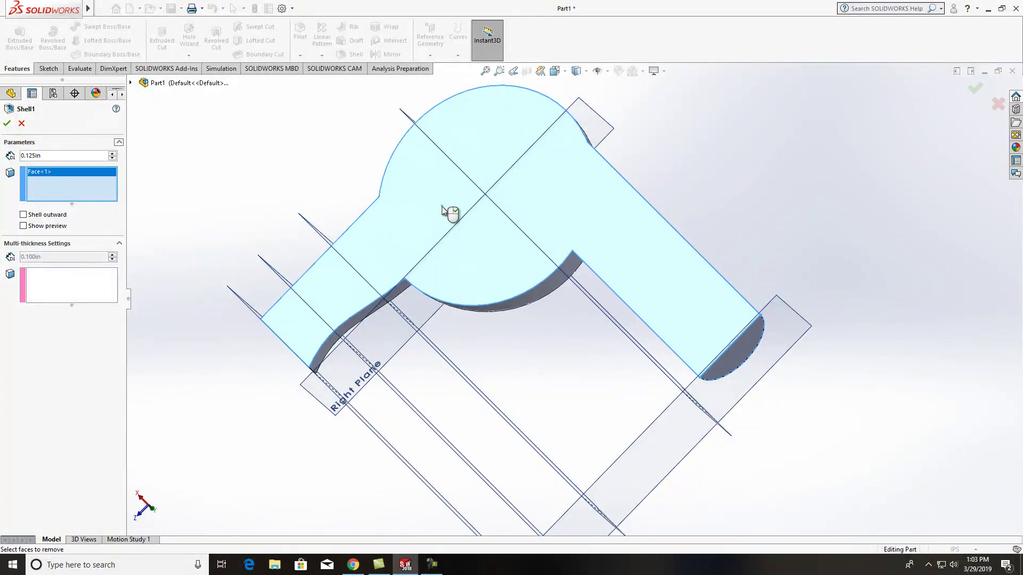
left_click(749, 357)
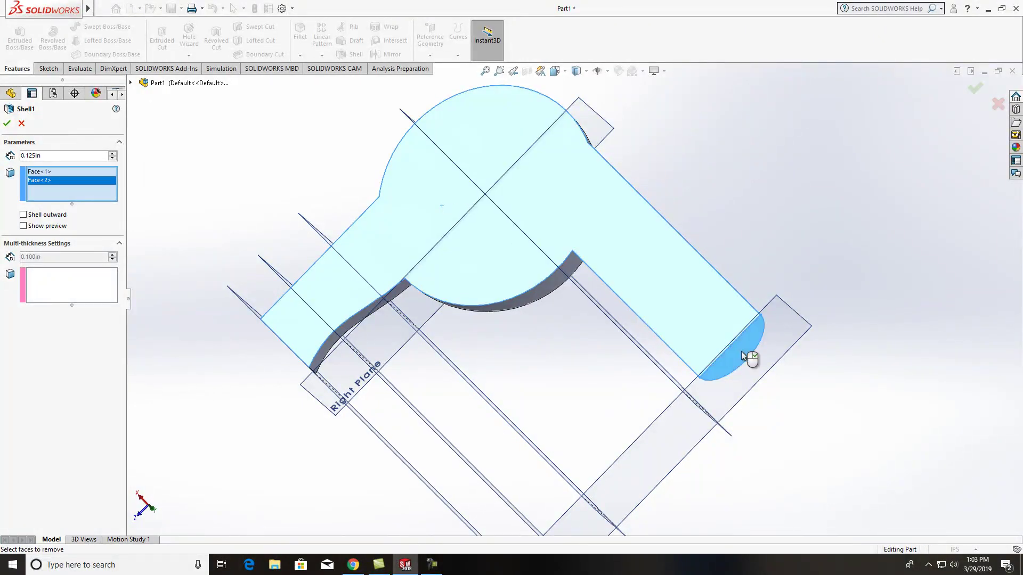
middle_click_drag(765, 258, 703, 250)
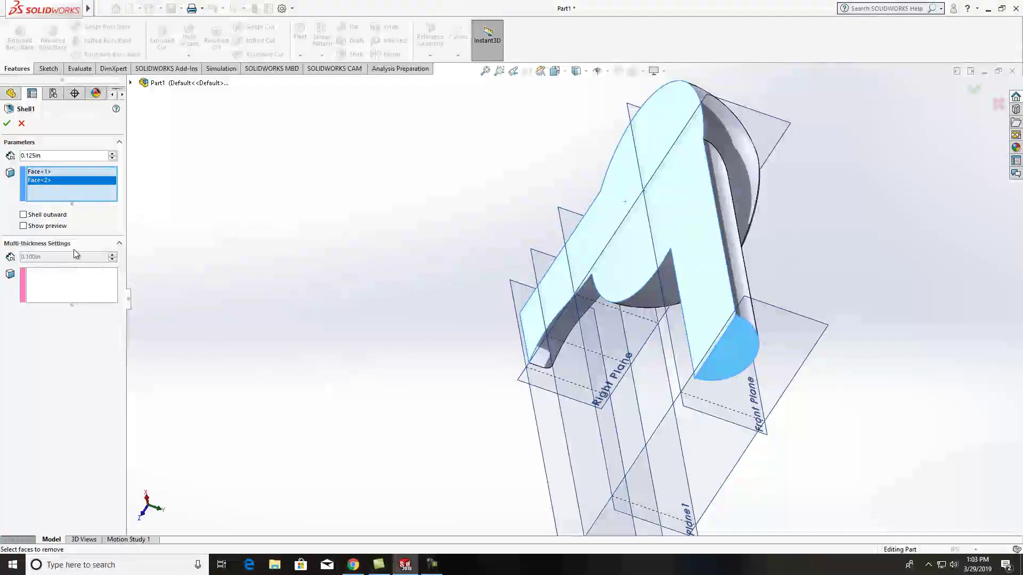
left_click(7, 128)
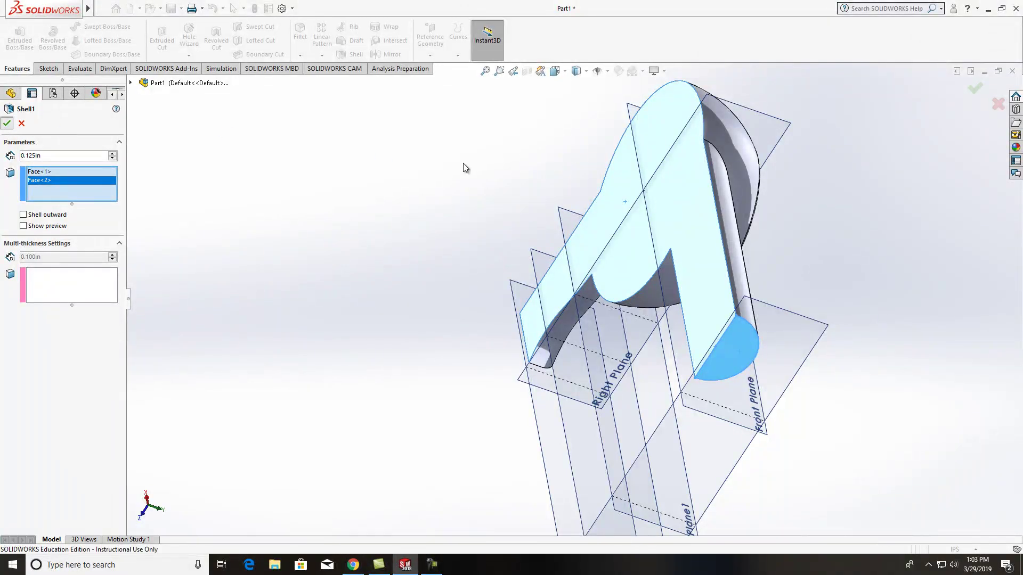
Examine the shelled body, handle and nozzle from the outside and into the hollow interior.
middle_click_drag(777, 222, 748, 245)
middle_click_drag(648, 275, 616, 271)
scroll(679, 334, "down", 3)
scroll(679, 336, "up", 5)
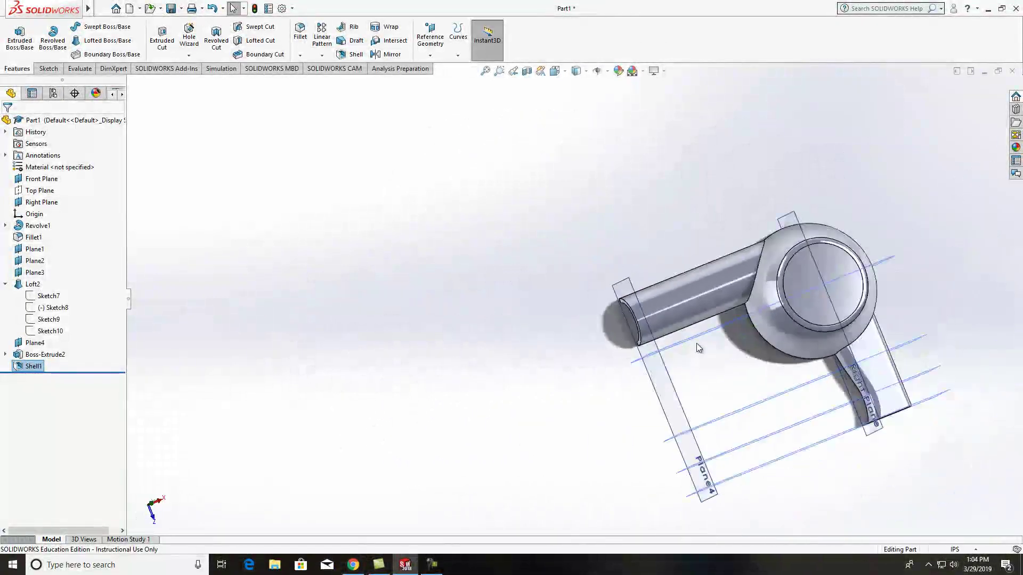
middle_click_drag(905, 337, 879, 413)
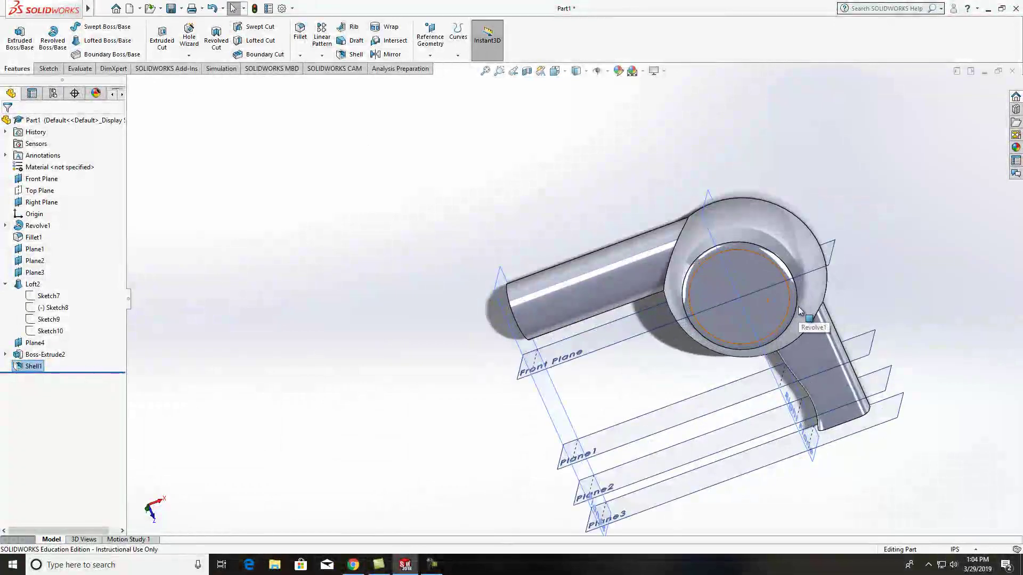
scroll(799, 311, "down", 4)
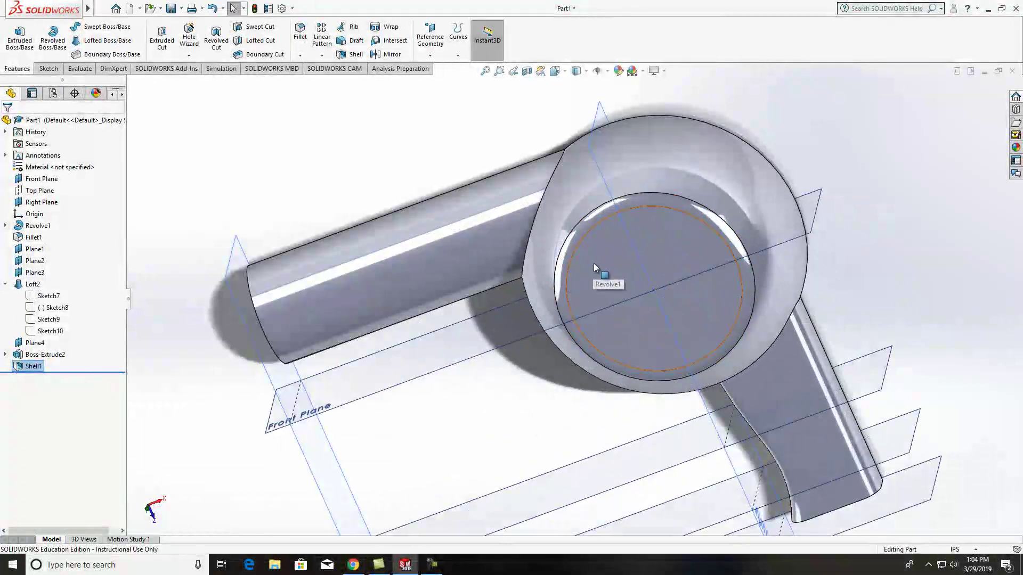
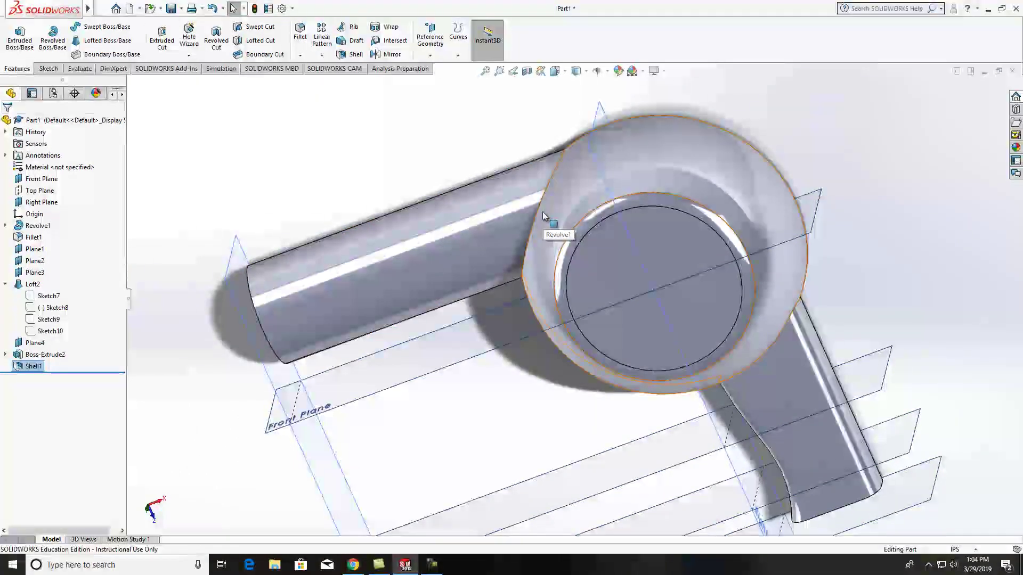
middle_click_drag(469, 228, 637, 233)
middle_click_drag(535, 263, 526, 270)
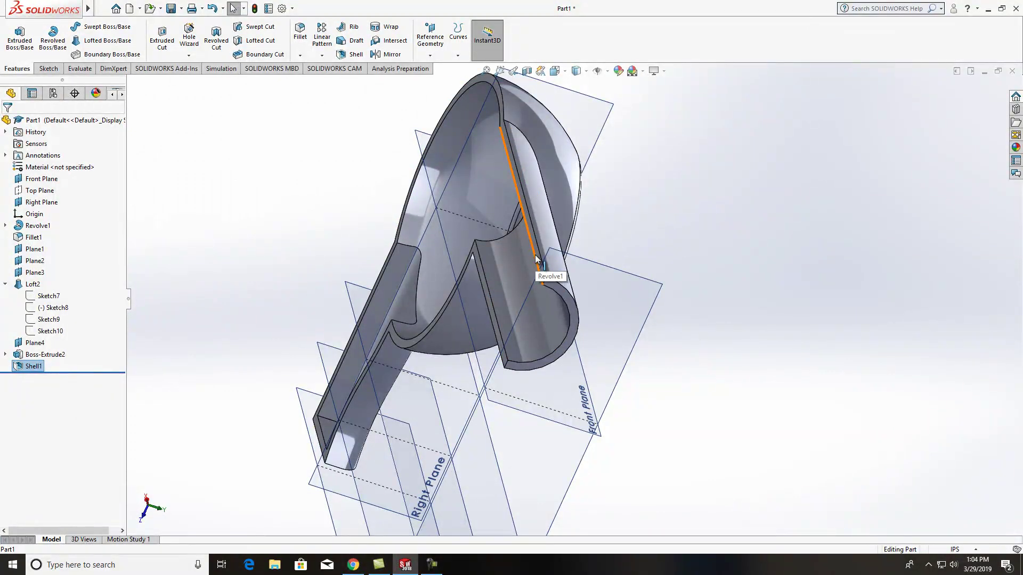
middle_click_drag(536, 255, 579, 248)
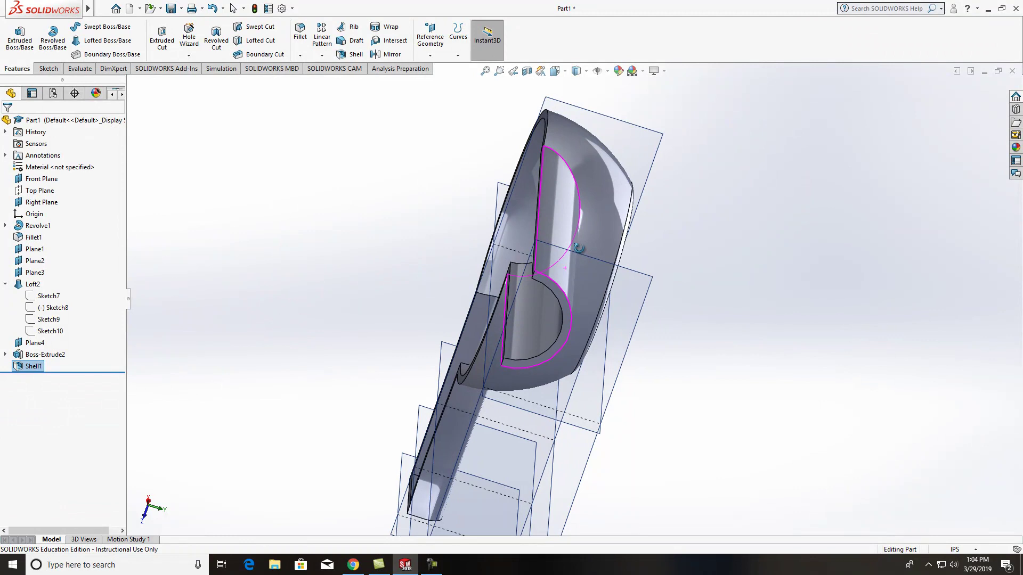
middle_click_drag(579, 247, 714, 305)
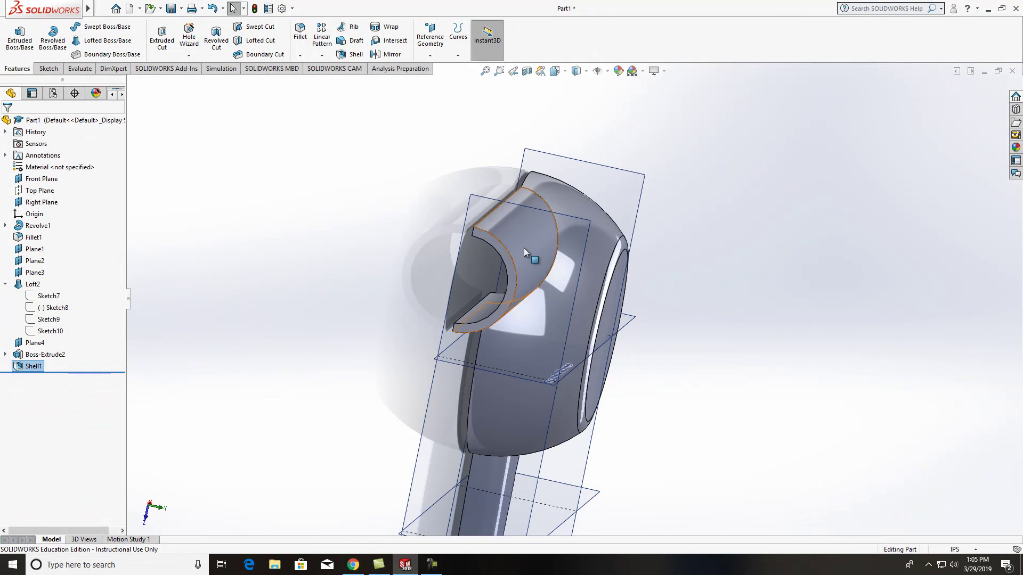
Start a sketch on the nozzle's half-ring end face and view it face-on for drawing a rectangle.
left_click(49, 72)
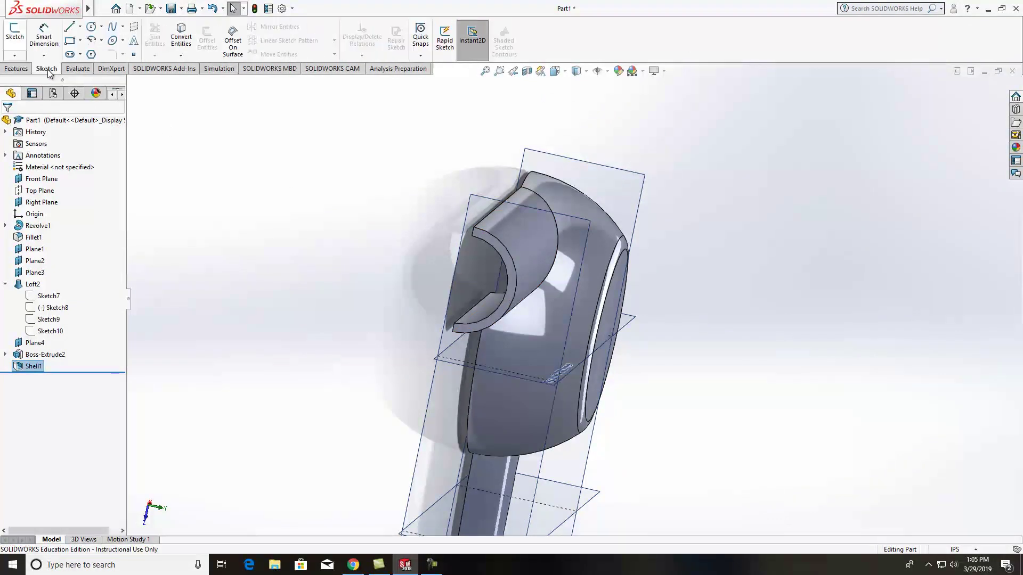
left_click(494, 245)
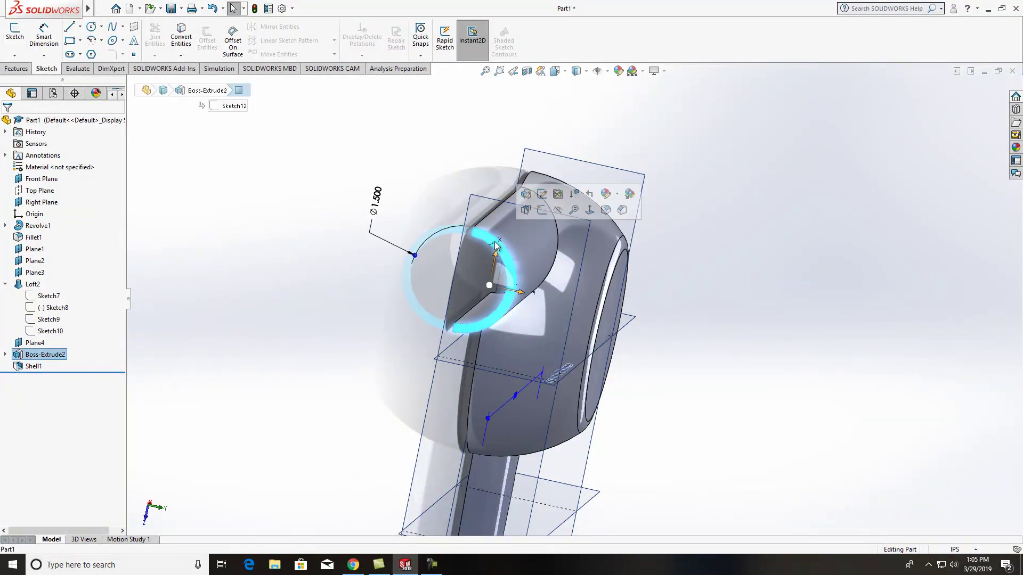
left_click(14, 33)
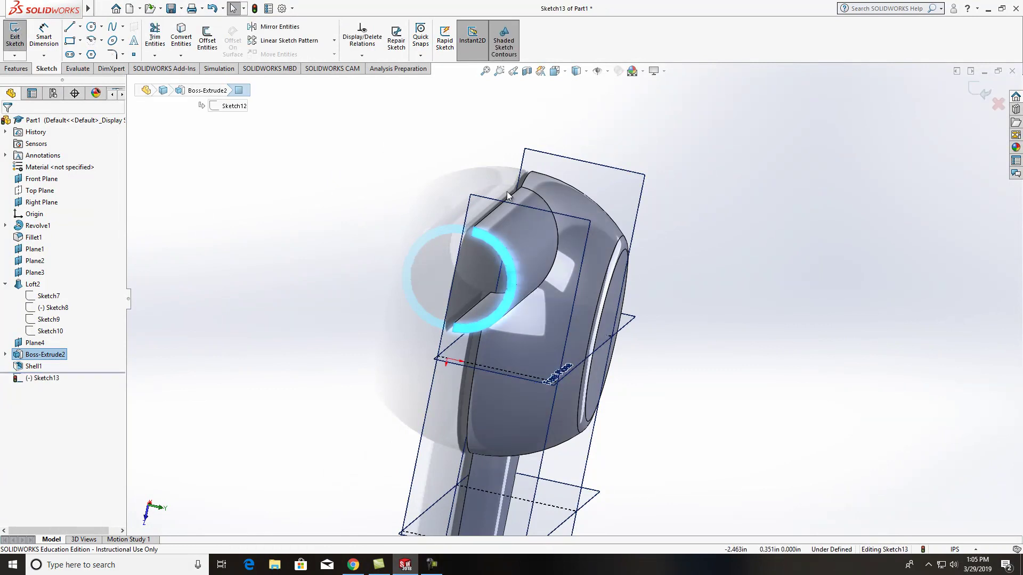
left_click(70, 42)
left_click(554, 72)
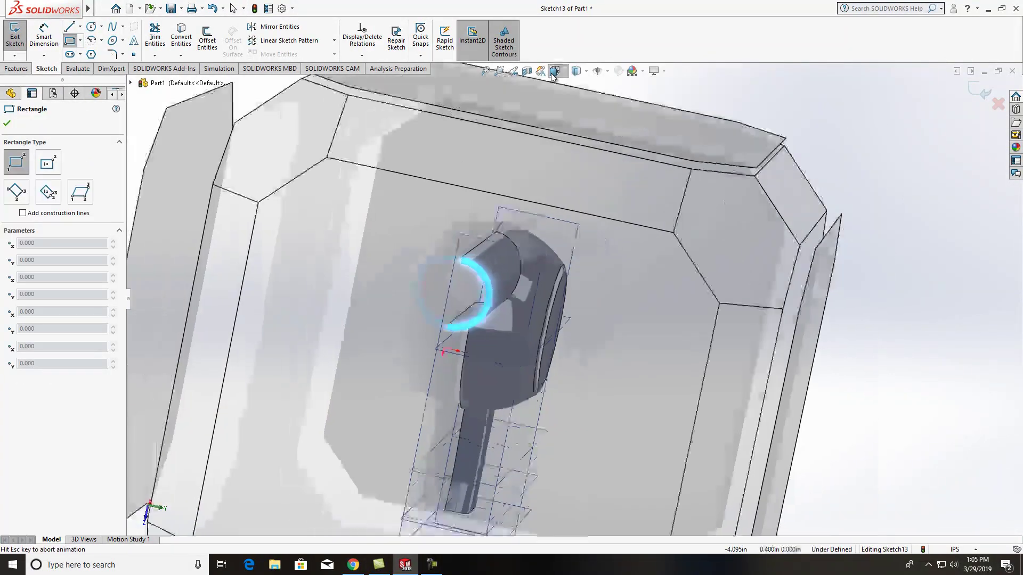
left_click(457, 322)
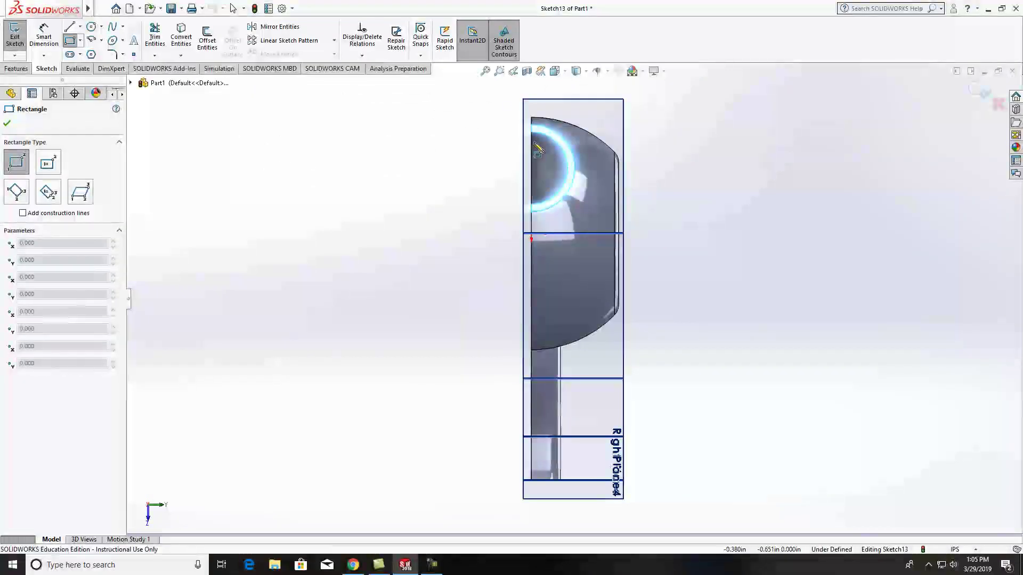
scroll(533, 146, "down", 4)
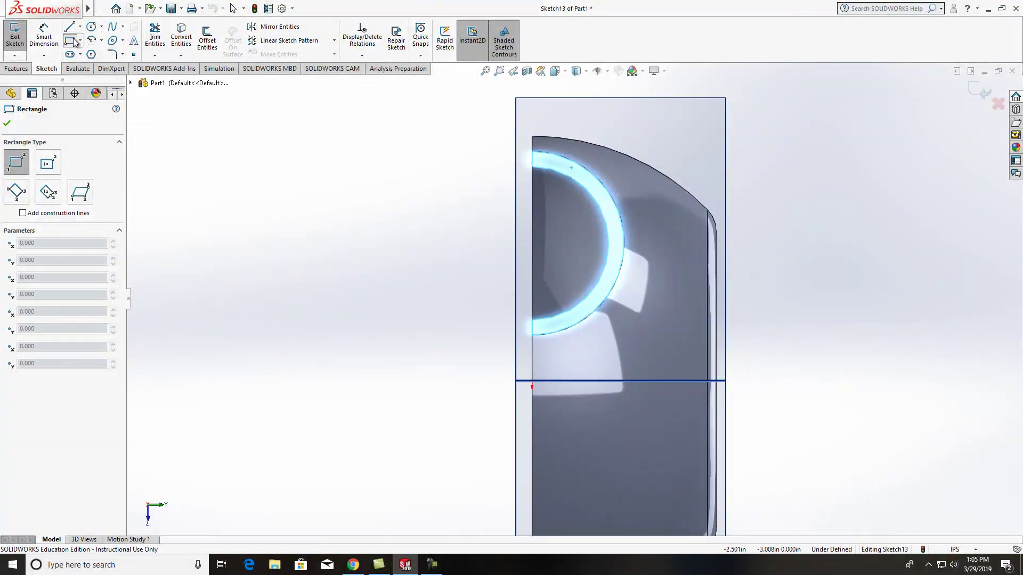
Draw a corner rectangle about 0.29 in wide and 0.33 in tall overlapping the half-ring's end farther from the origin.
left_click(75, 42)
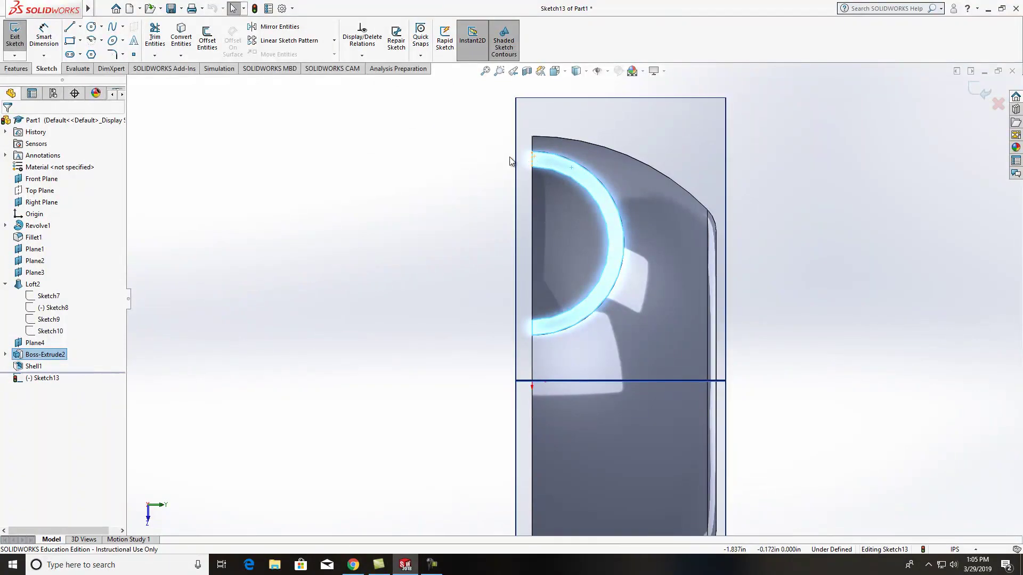
left_click_drag(505, 155, 547, 113)
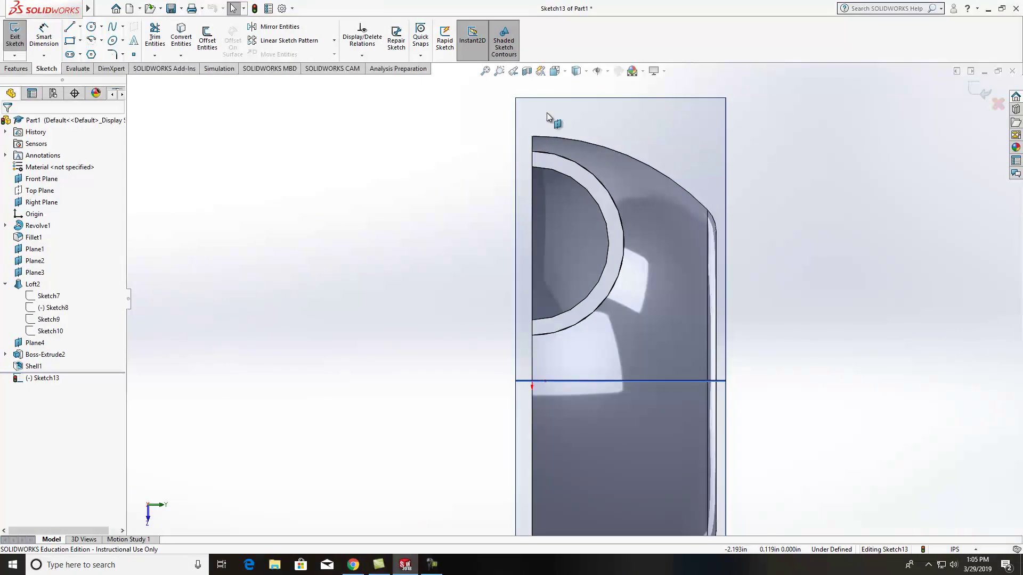
left_click(70, 41)
left_click(502, 162)
left_click(537, 122)
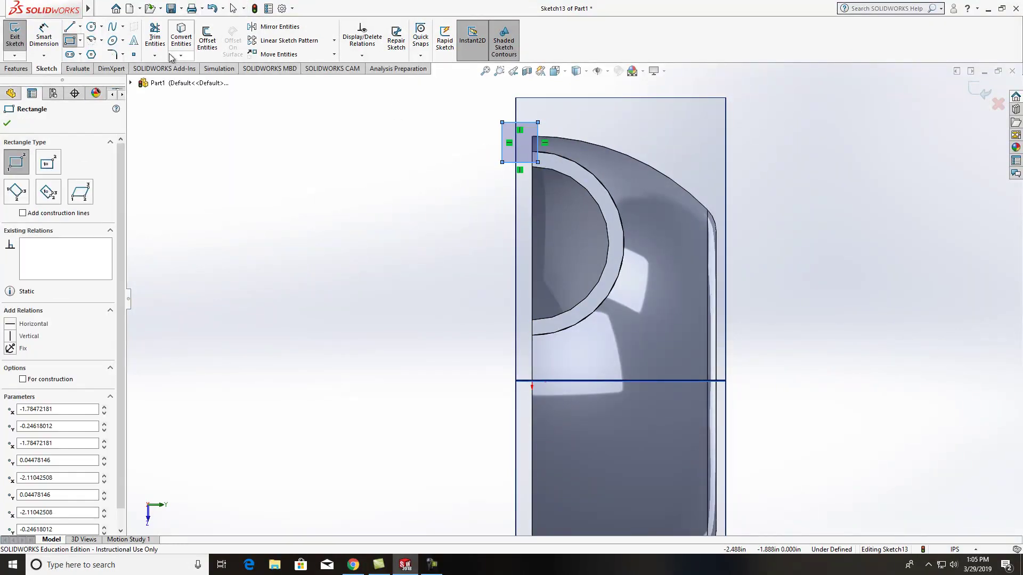
key("Escape")
Dimension the rectangle's edge nearest the origin 0.125 in from the outer corner of the nozzle's half-ring.
scroll(538, 128, "down", 2)
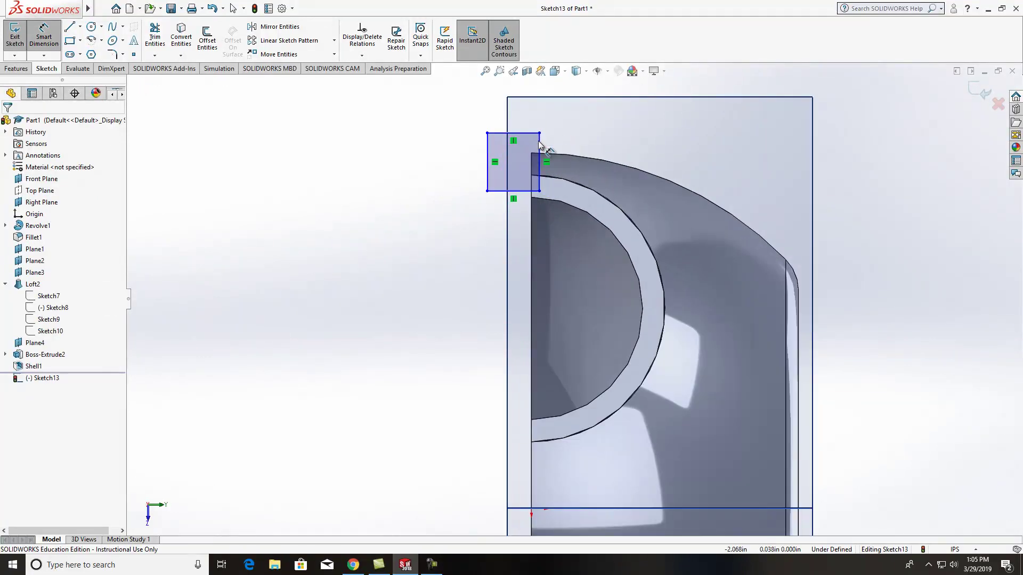
scroll(549, 173, "down", 2)
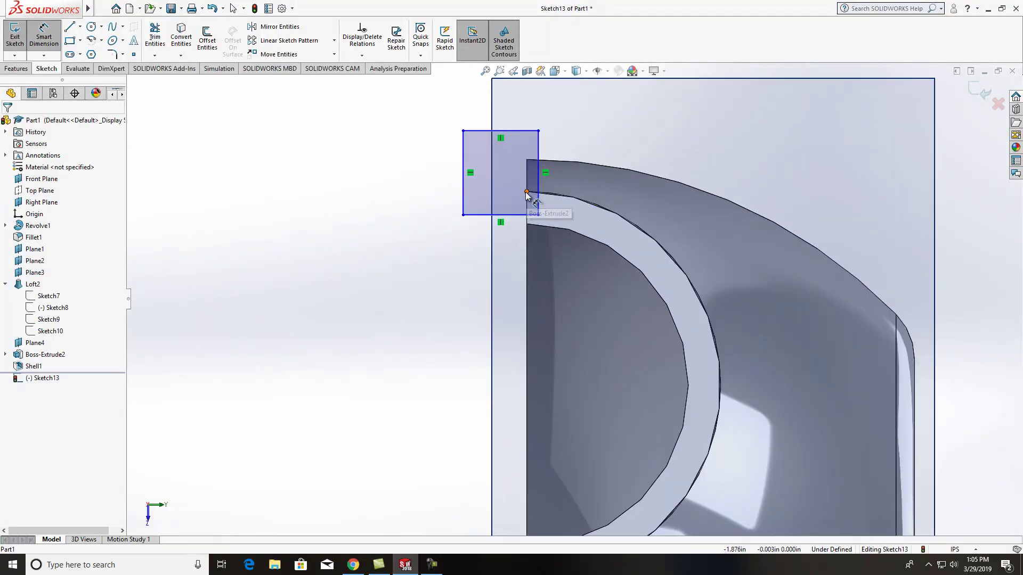
left_click(527, 215)
left_click(527, 191)
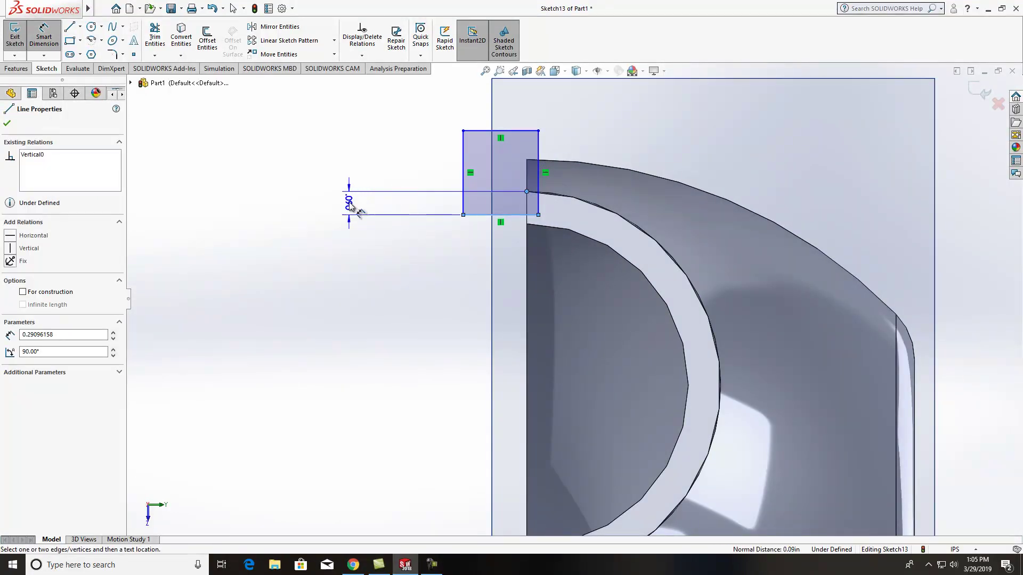
left_click(350, 207)
type(".125")
key("Return")
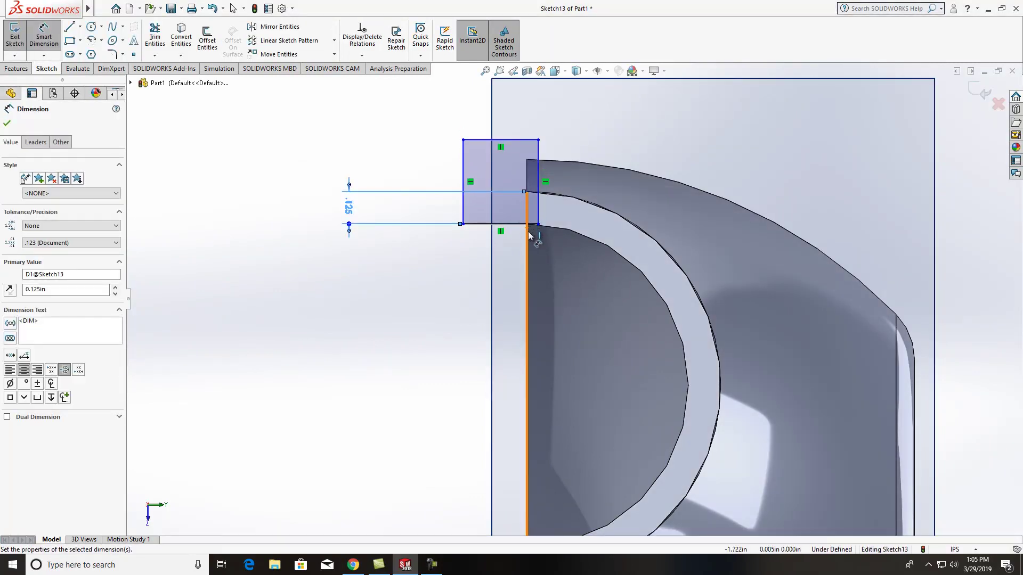
scroll(529, 234, "down", 1)
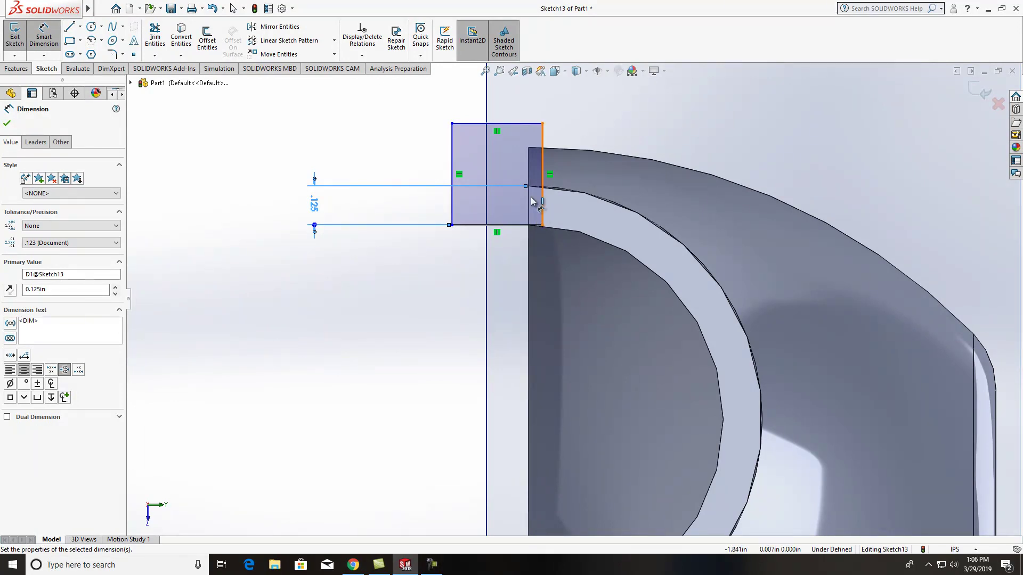
Set the distance between the rectangle's edge nearest the origin and the half-ring's outer corner to 0.0625 in.
key("Escape")
left_click(321, 209)
type(".0625")
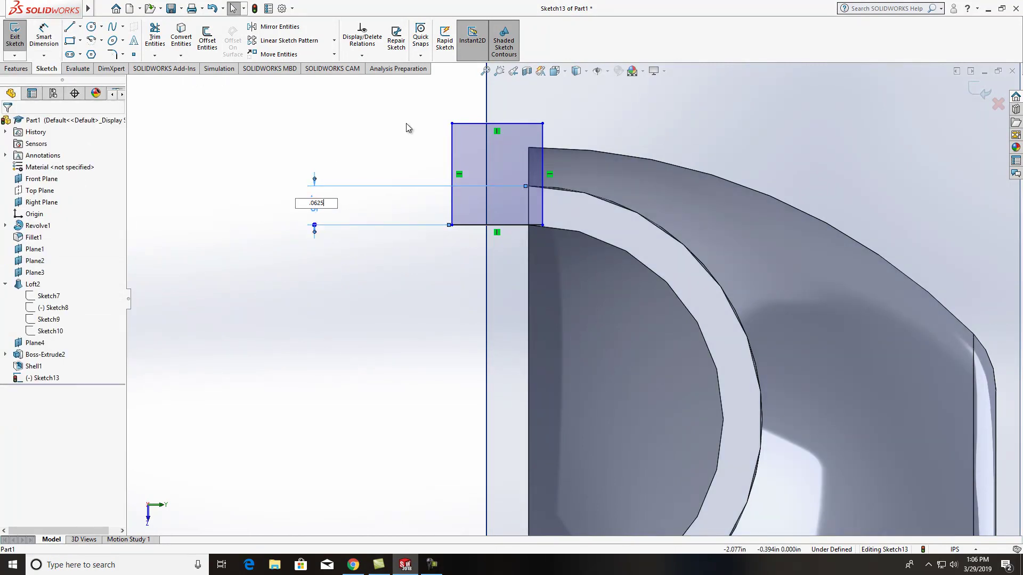
key("Return")
key("Escape")
Dimension the rectangle's corner inside the wall 0.0625 in from the straight end edge of the nozzle's half-ring.
left_click(45, 38)
left_click(543, 197)
key("Escape")
key("Escape")
left_click(543, 181)
left_click(528, 195)
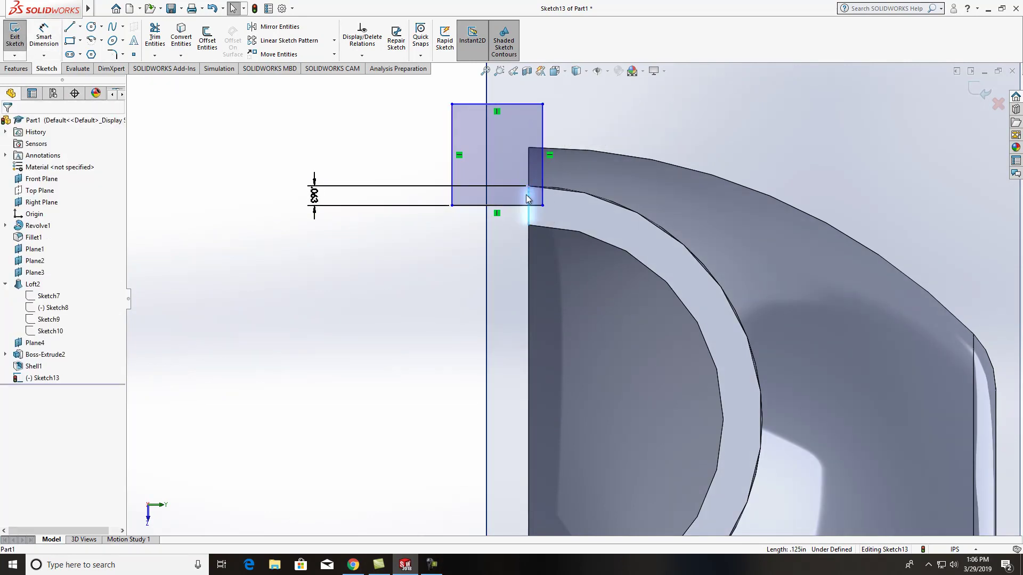
left_click(44, 37)
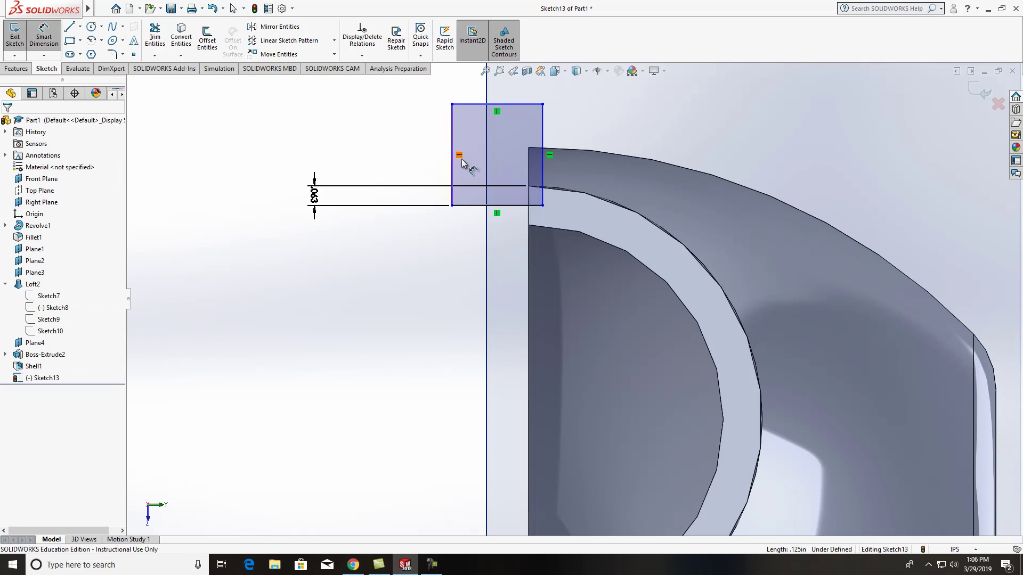
left_click(542, 205)
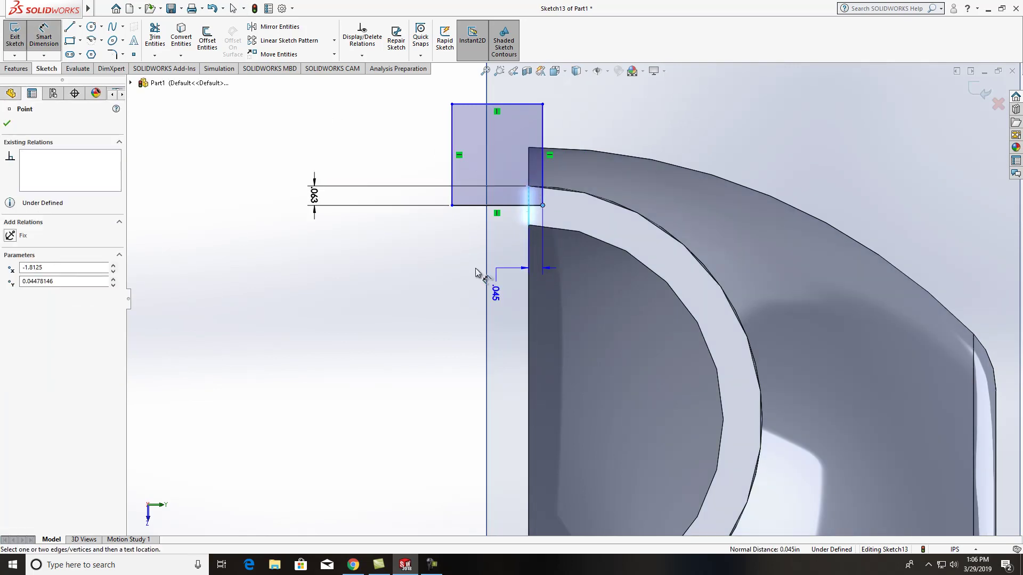
left_click(451, 265)
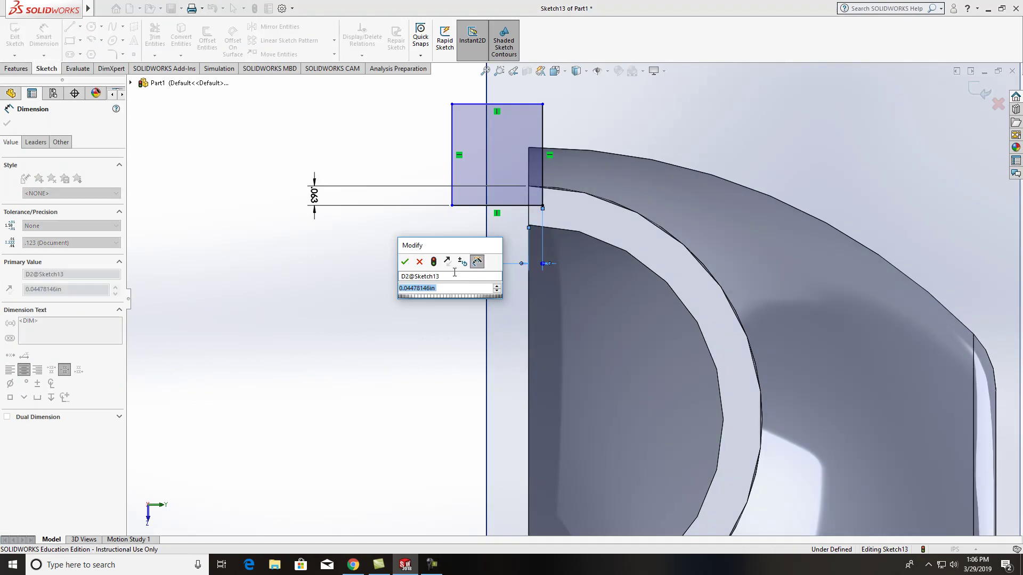
type(".043")
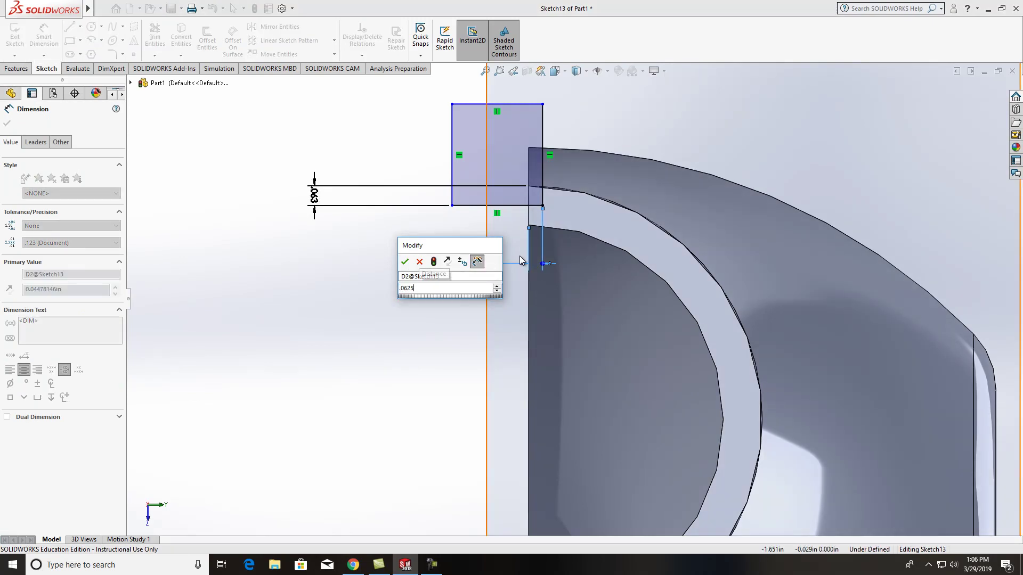
key("Return")
Dimension two adjacent sides of the rectangle at 0.125 in each, making it a square.
mouse_move(737, 168)
middle_mouse_down()
mouse_move(723, 187)
mouse_move(727, 167)
middle_mouse_up()
scroll(624, 215, "up", 2)
middle_click_drag(436, 422, 456, 358)
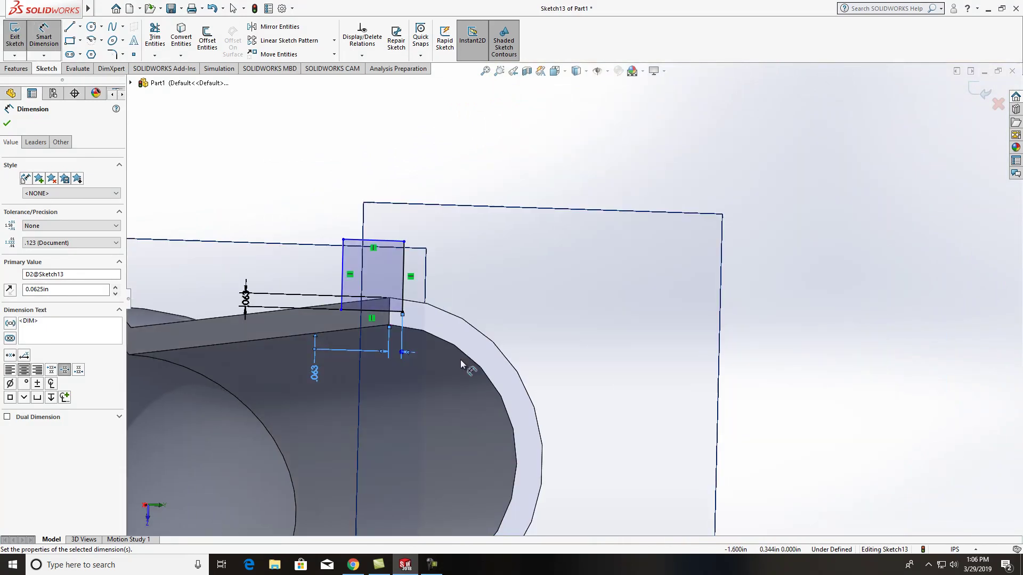
left_click(49, 37)
left_click(47, 35)
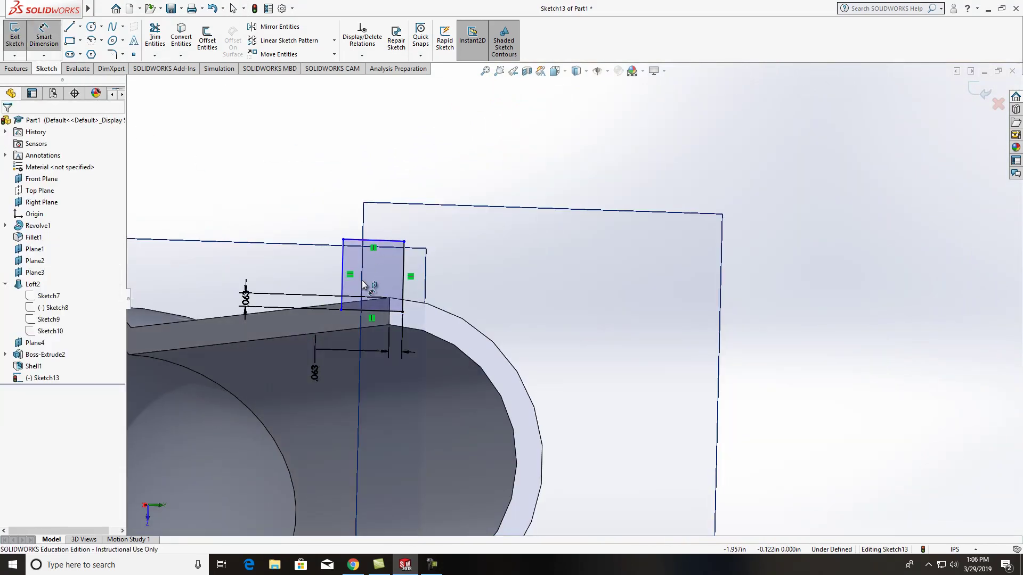
left_click(343, 274)
left_click(313, 274)
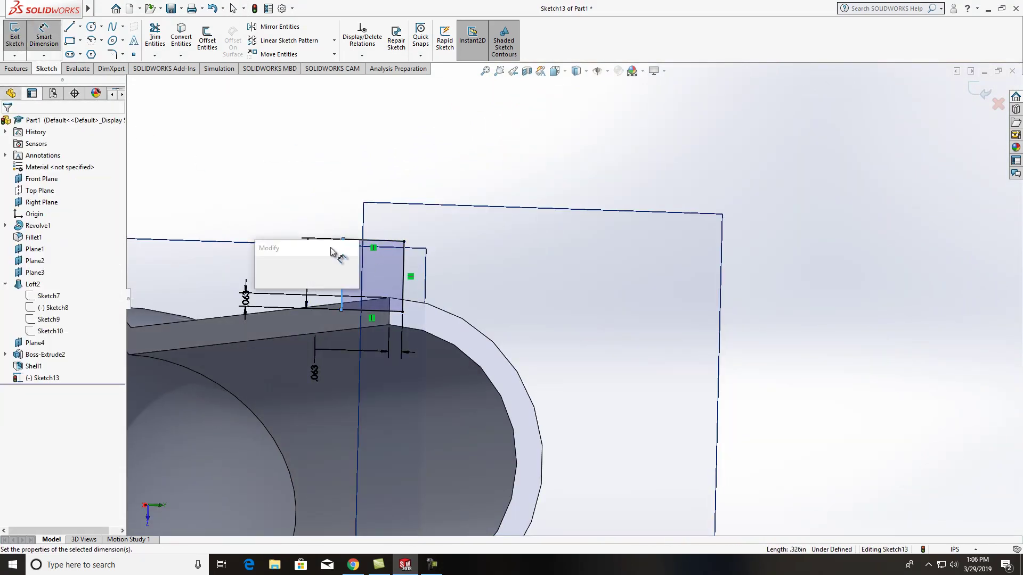
type(".125")
key("Return")
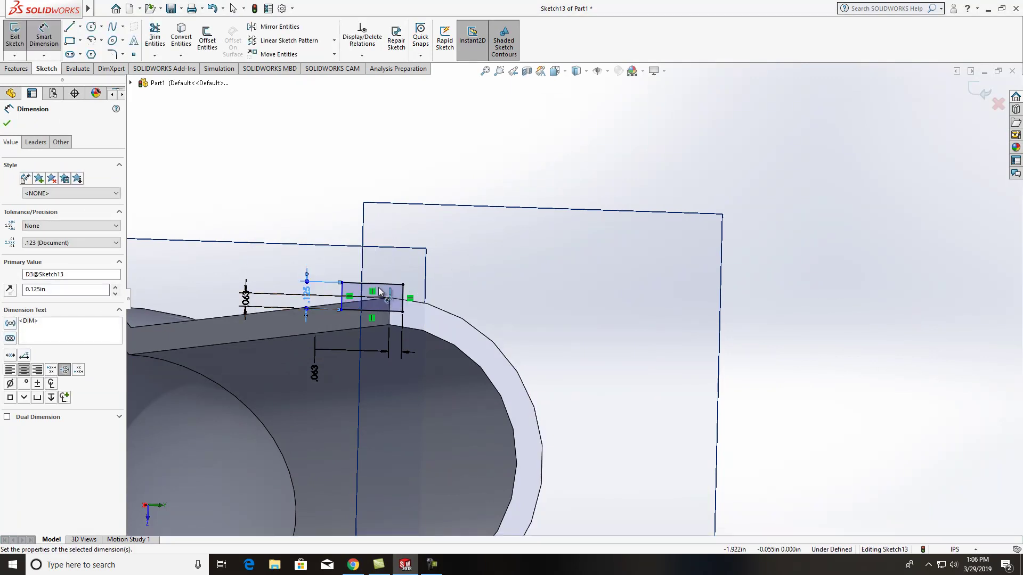
left_click(382, 288)
left_click(376, 222)
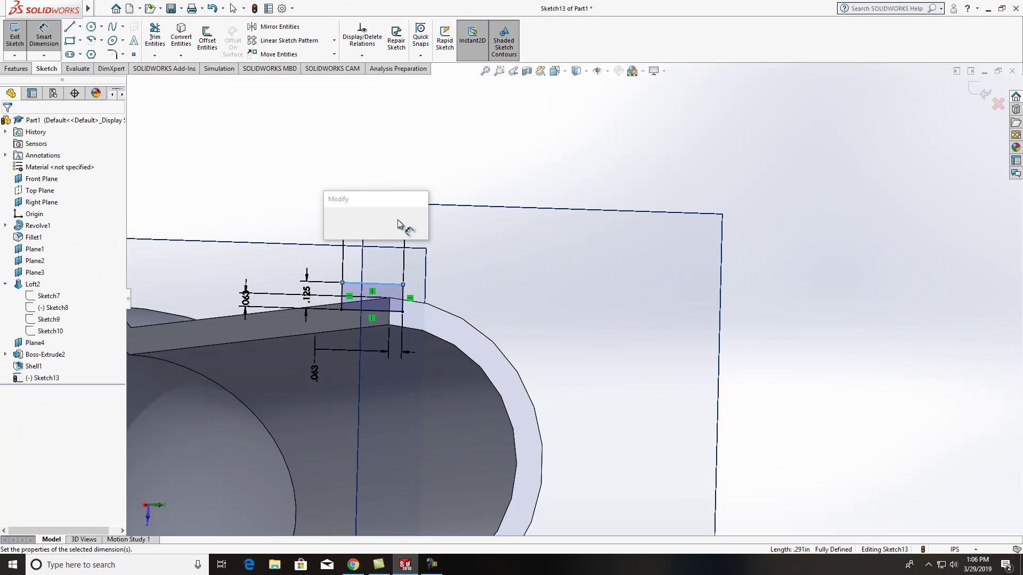
type(".125")
key("Return")
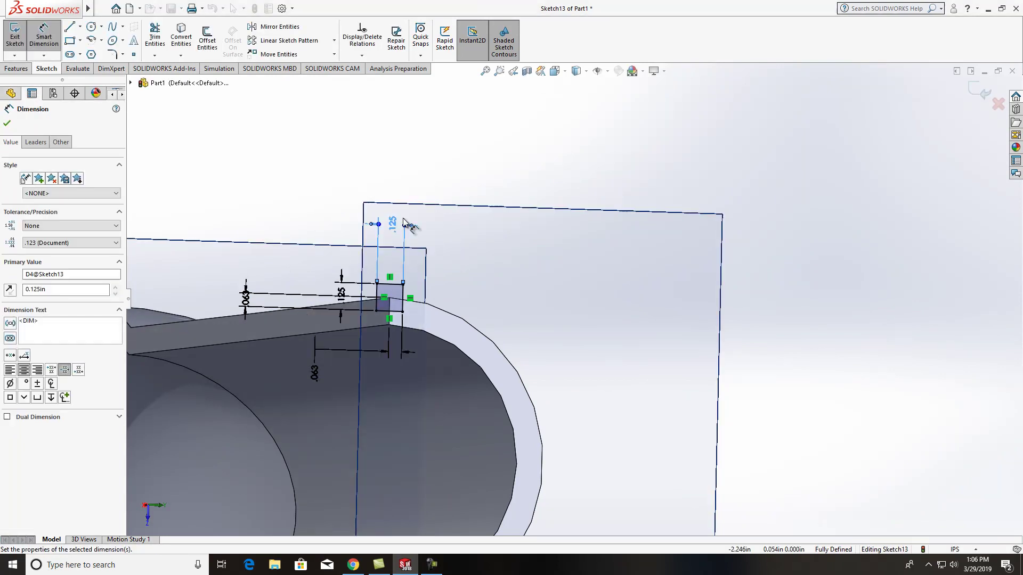
Close the sketch and start a swept cut that uses the small square sketch at the nozzle's end as its profile.
middle_click_drag(581, 275, 577, 322)
scroll(643, 235, "up", 3)
middle_click_drag(665, 221, 674, 217)
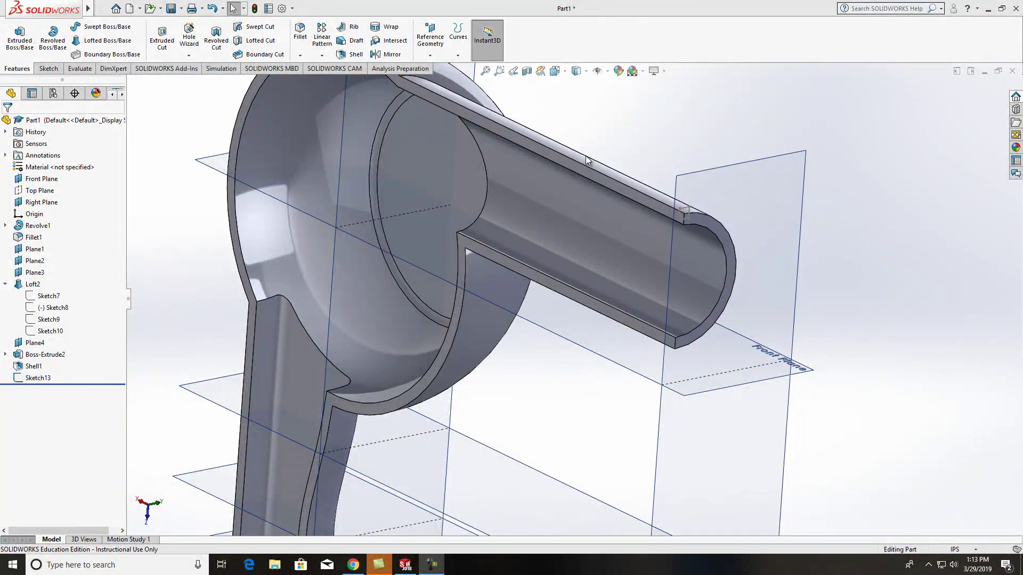
scroll(663, 217, "up", 1)
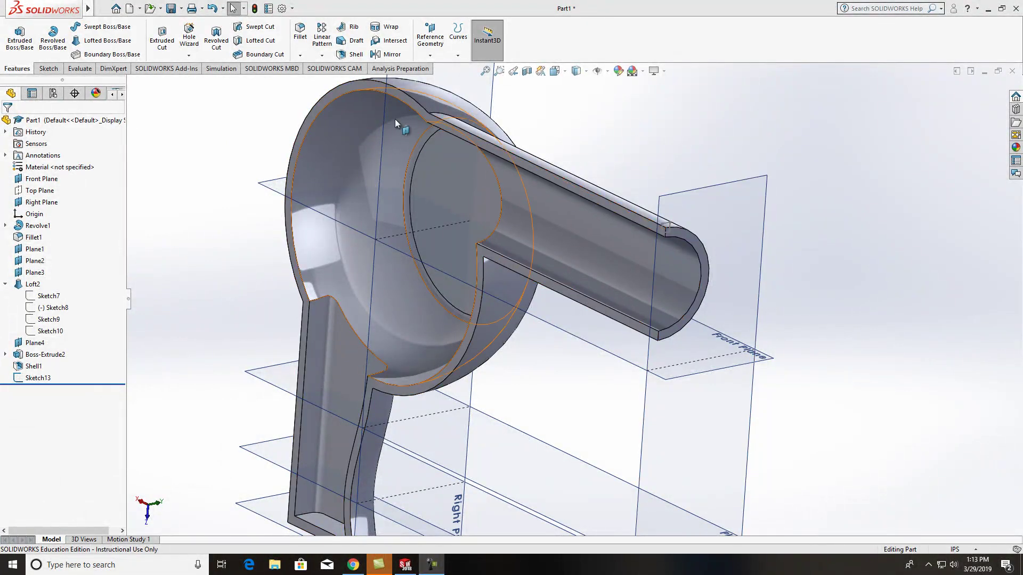
left_click(257, 28)
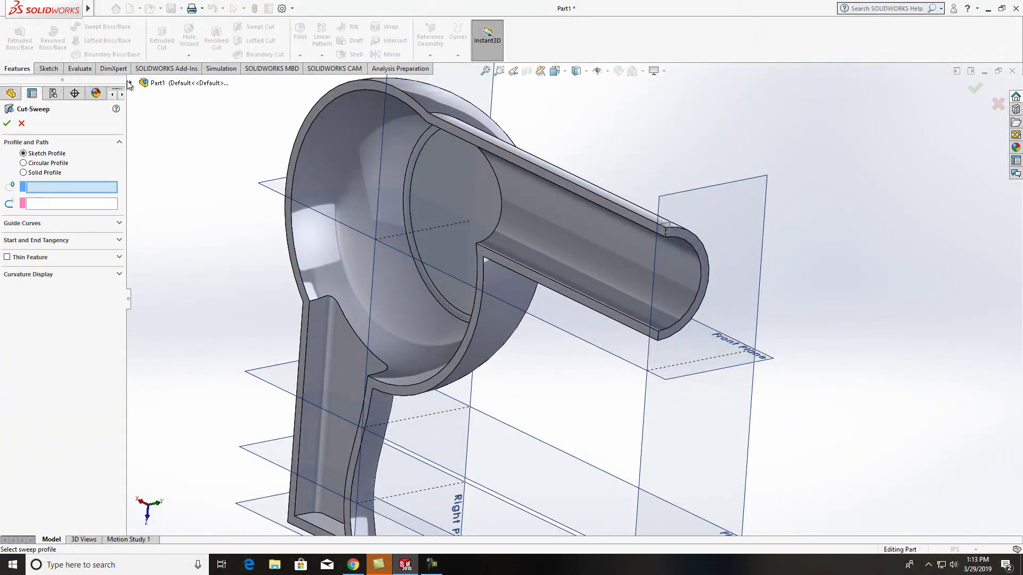
left_click(131, 84)
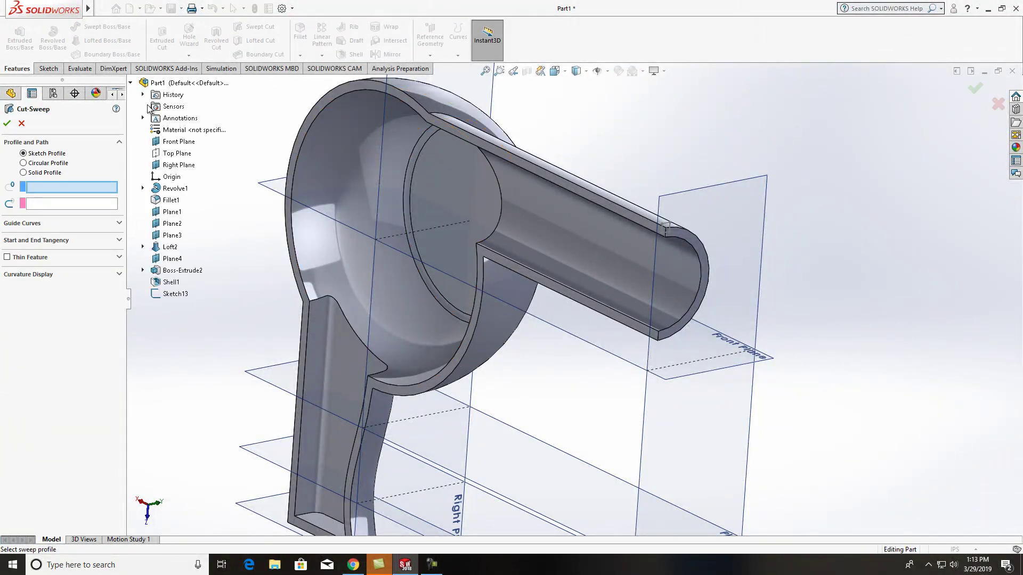
left_click(176, 295)
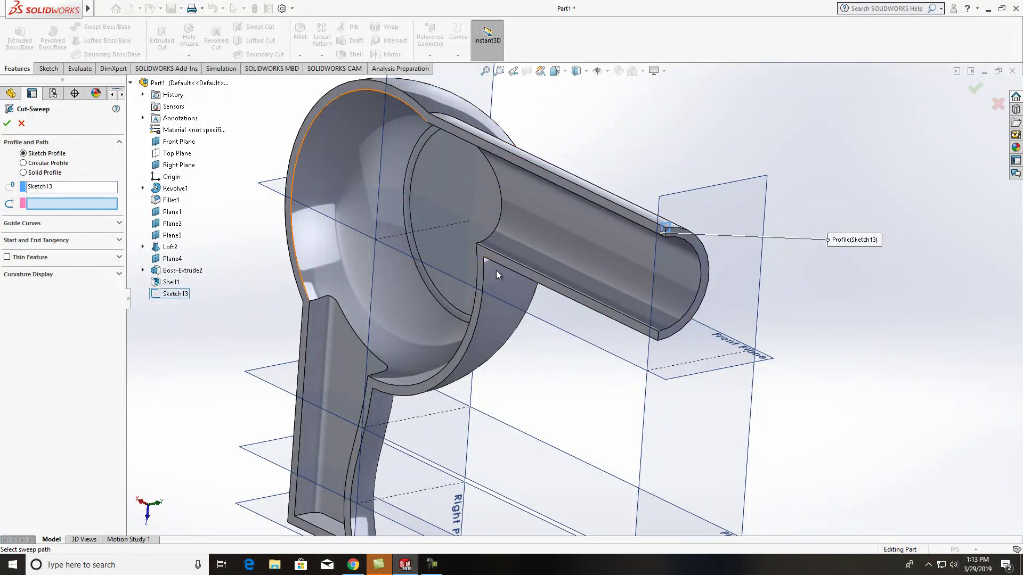
Begin the sweep path with SelectionManager, picking the nozzle's outer edge beside the profile, the body's outer rim and the handle's adjoining long outer edge.
left_click(63, 203)
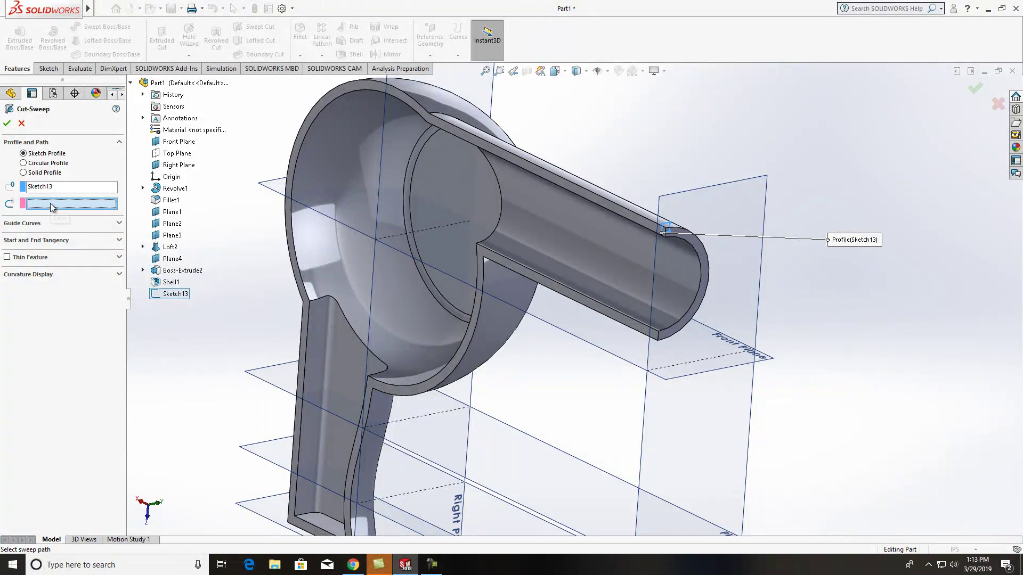
right_click(633, 213)
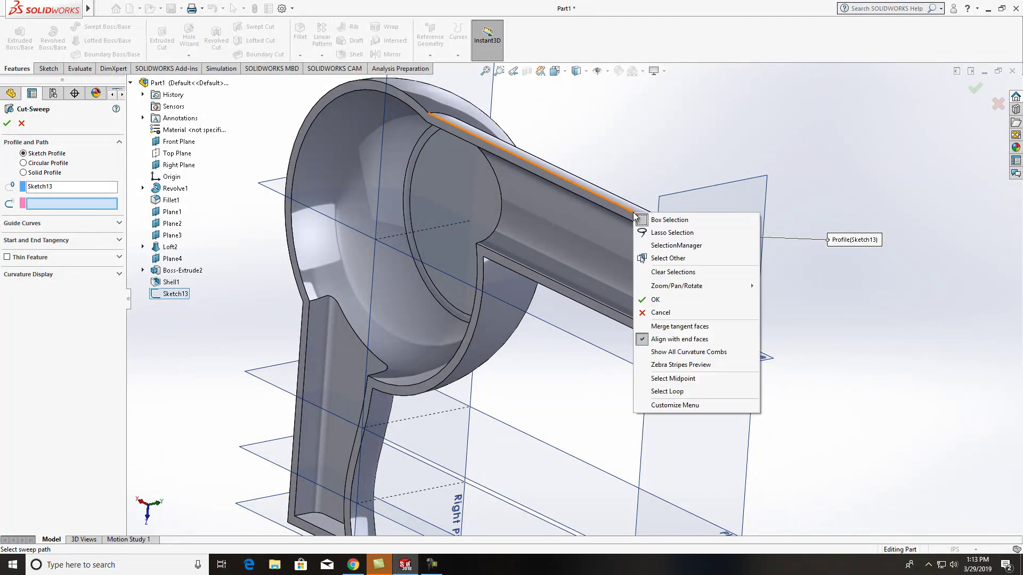
left_click(677, 246)
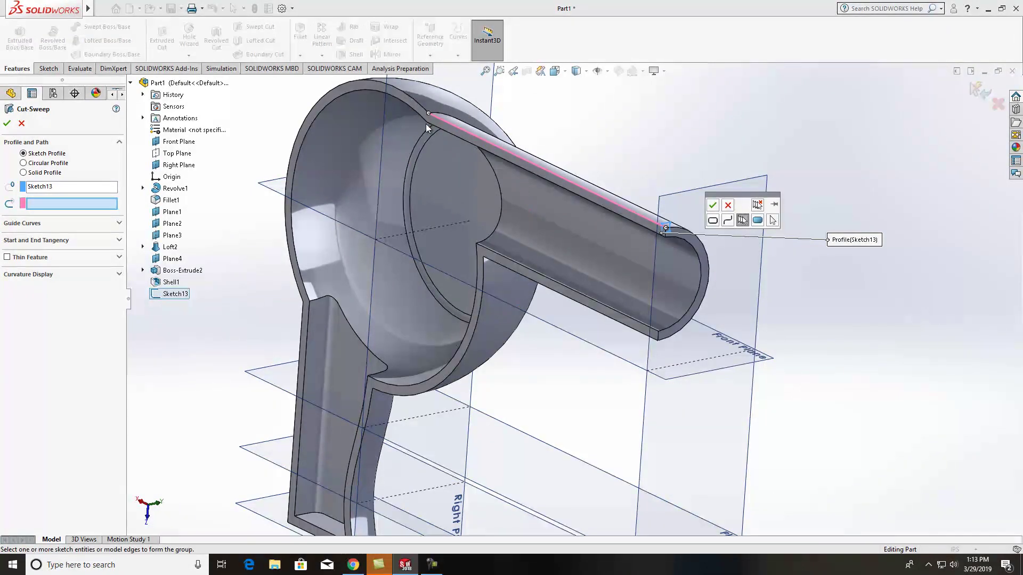
left_click(423, 110)
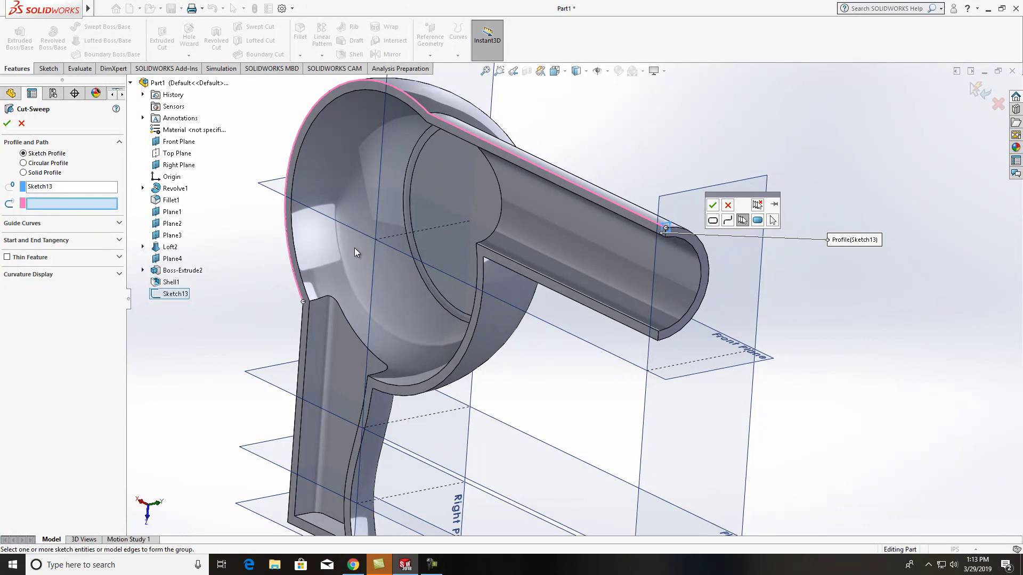
left_click(300, 320)
Complete the open path group across the handle's end, along its curved side, the body's rim and the nozzle's opposite outer edge, and create the cut.
scroll(276, 352, "up", 3)
scroll(430, 436, "down", 3)
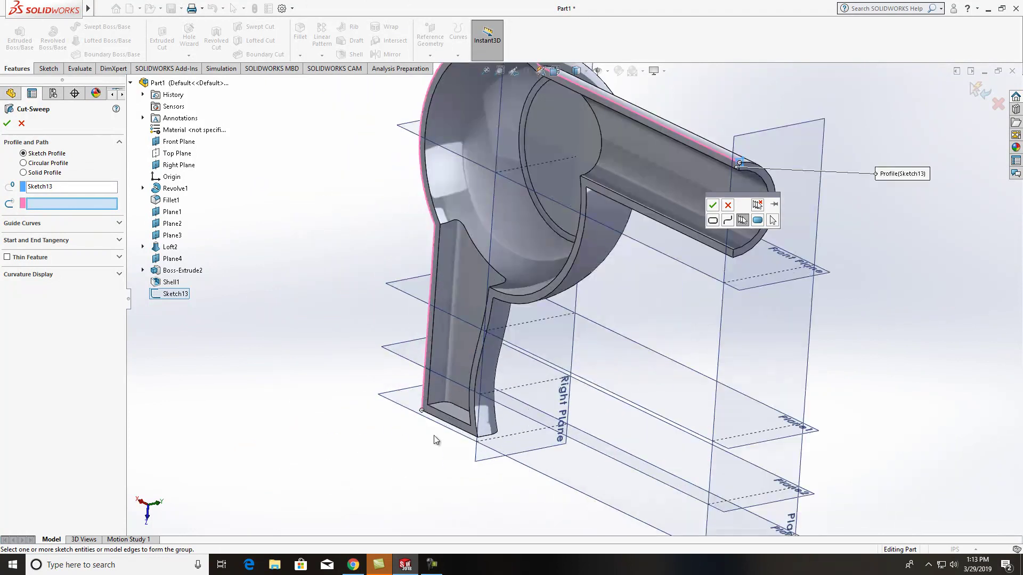
scroll(429, 436, "down", 2)
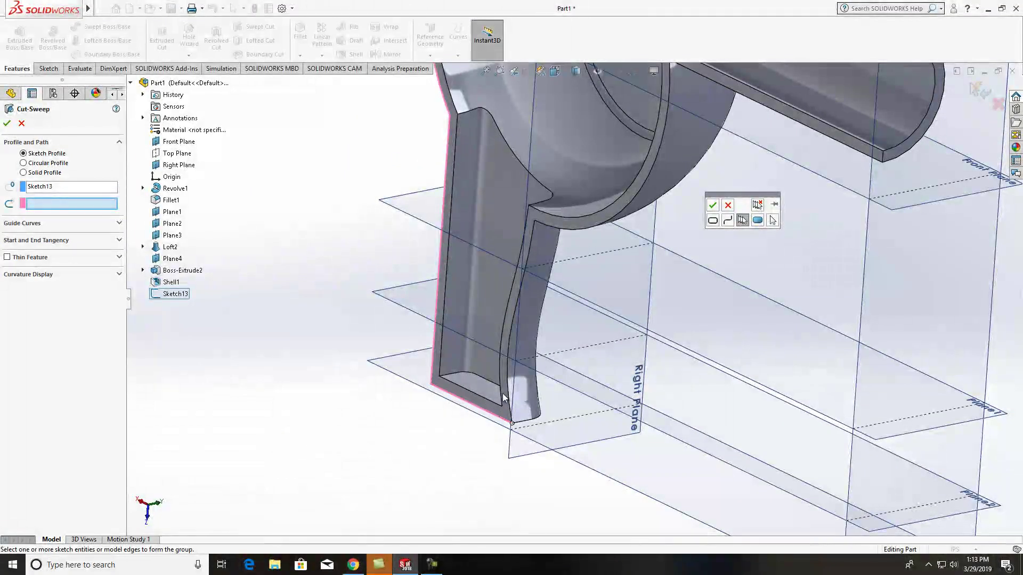
left_click(574, 229)
scroll(599, 282, "up", 3)
scroll(723, 144, "down", 4)
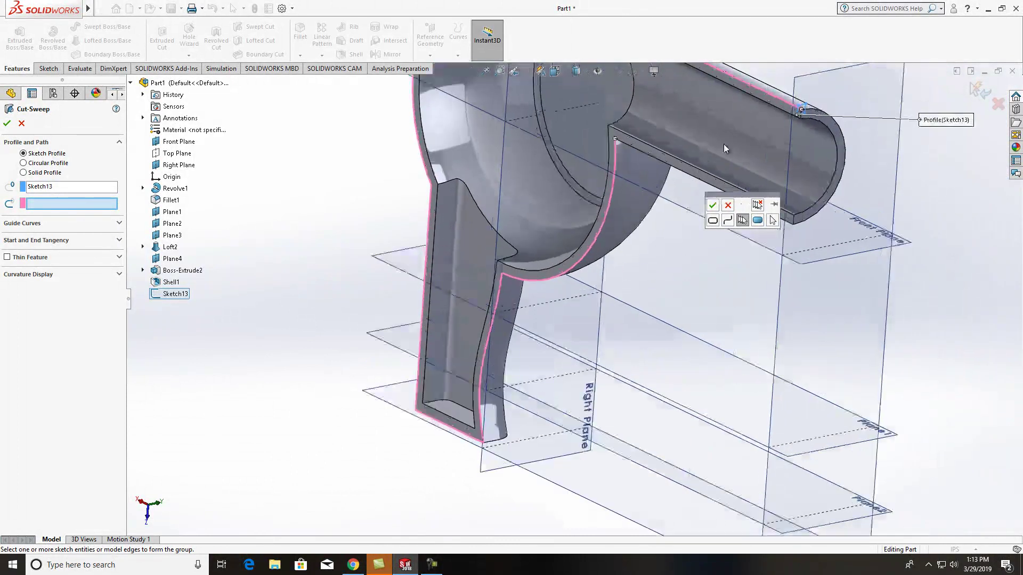
left_click(706, 182)
scroll(739, 243, "up", 2)
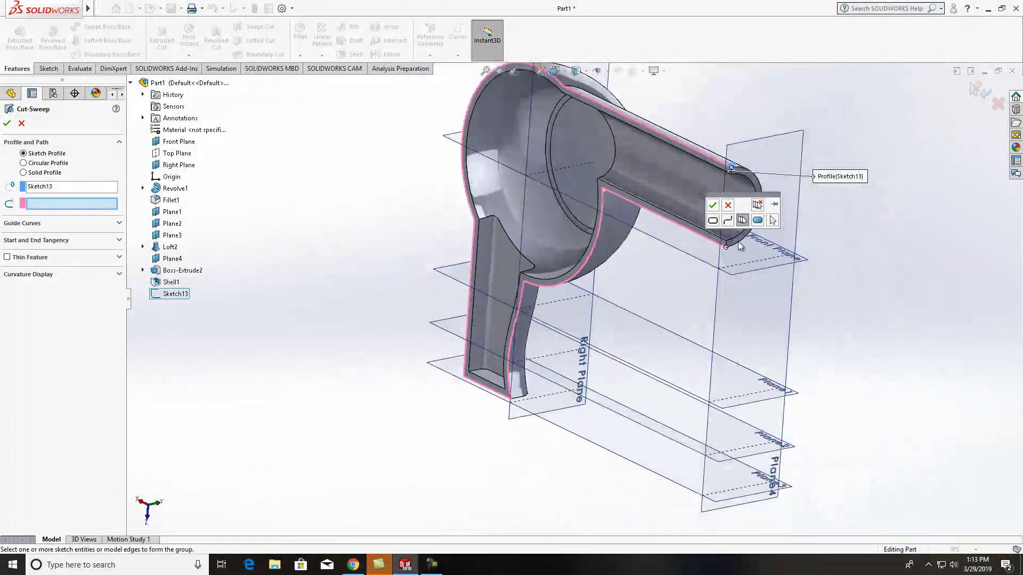
left_click(713, 204)
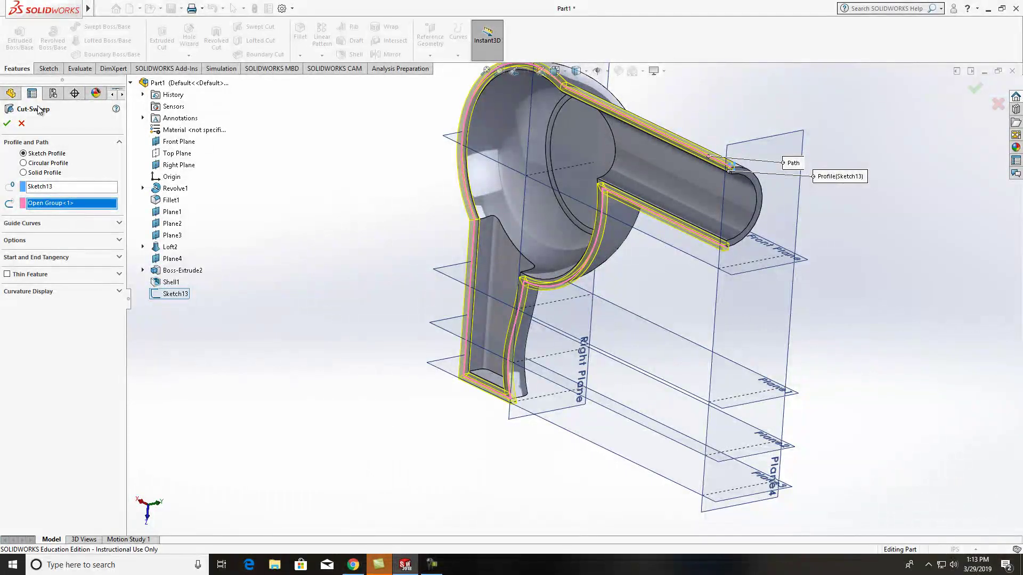
key("Return")
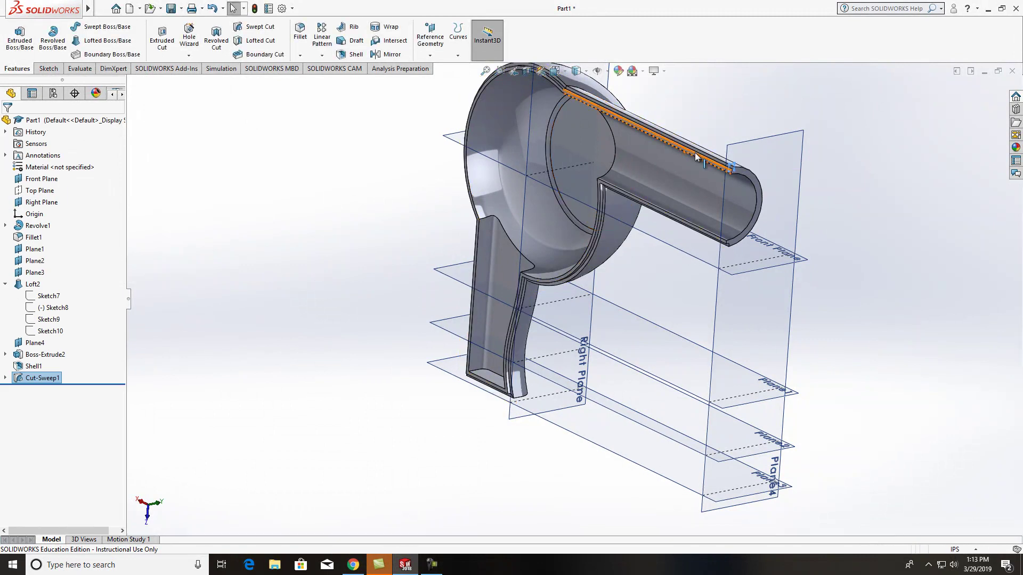
Examine the swept cut along the outer wall edge of the handle, body and nozzle from several angles and up close.
middle_click_drag(695, 108, 746, 61)
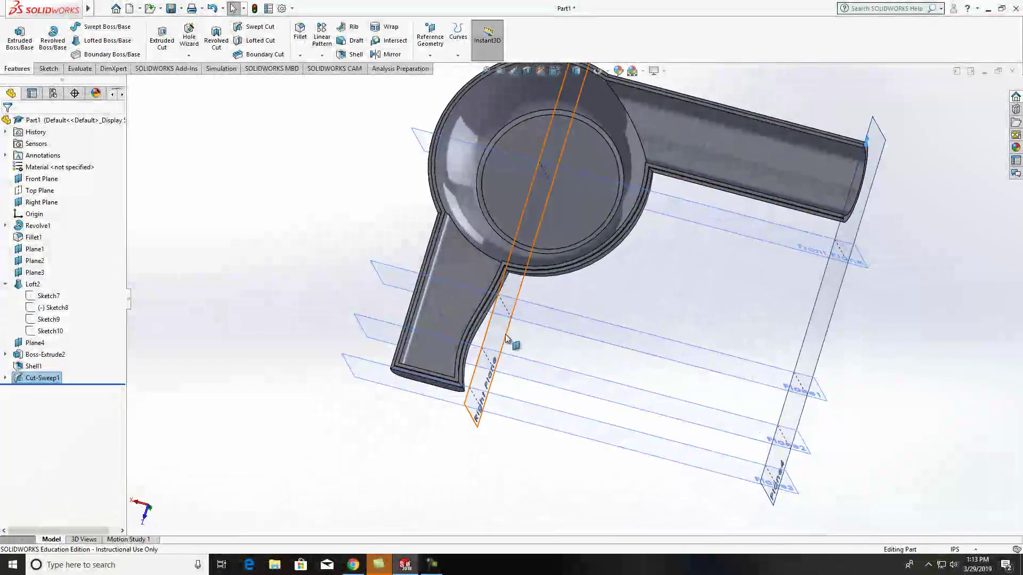
scroll(534, 320, "down", 2)
middle_click_drag(591, 380, 610, 256)
scroll(471, 375, "down", 2)
scroll(479, 373, "up", 4)
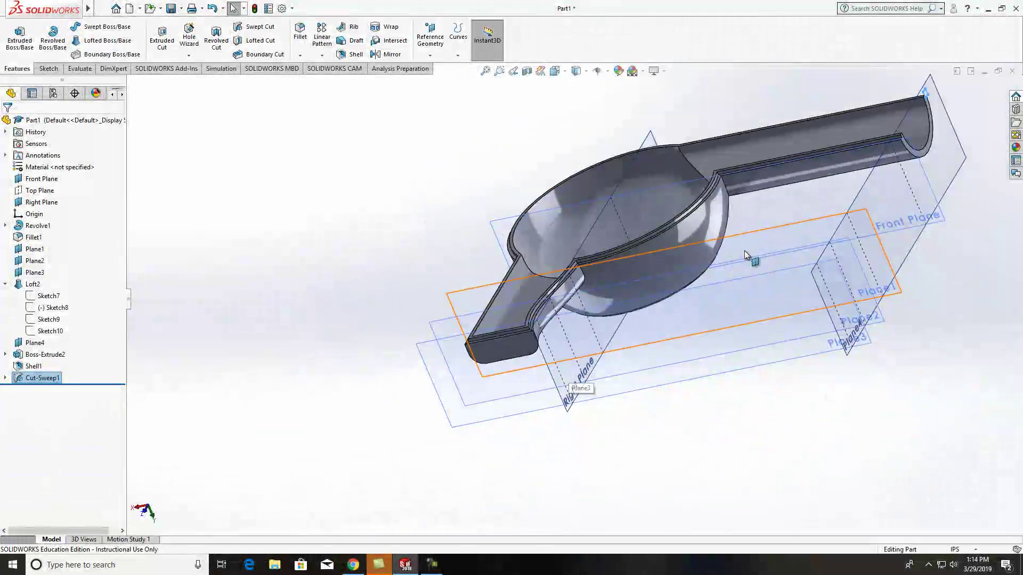
middle_click_drag(753, 253, 686, 293)
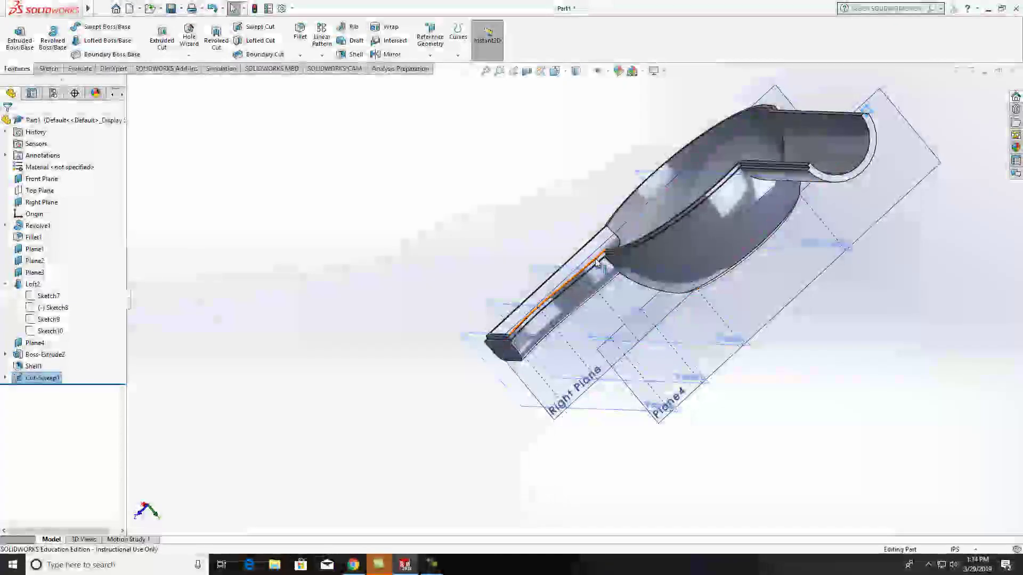
scroll(581, 274, "down", 5)
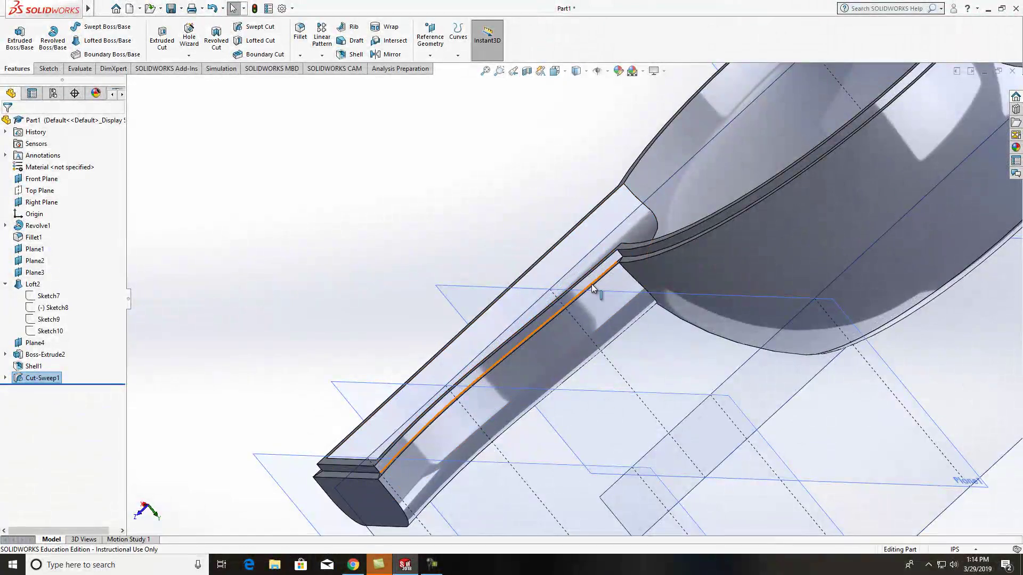
scroll(590, 284, "down", 3)
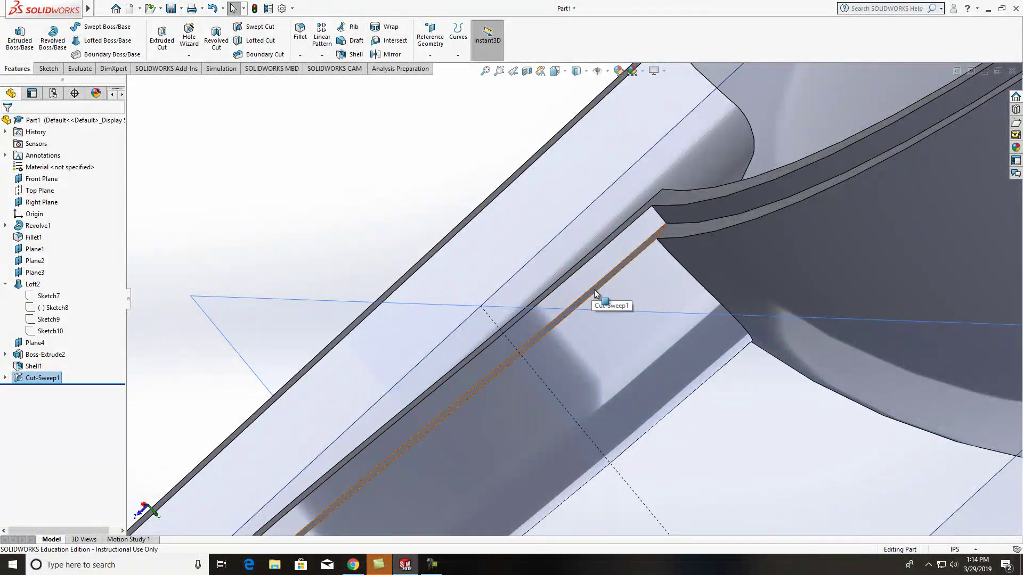
scroll(595, 293, "up", 8)
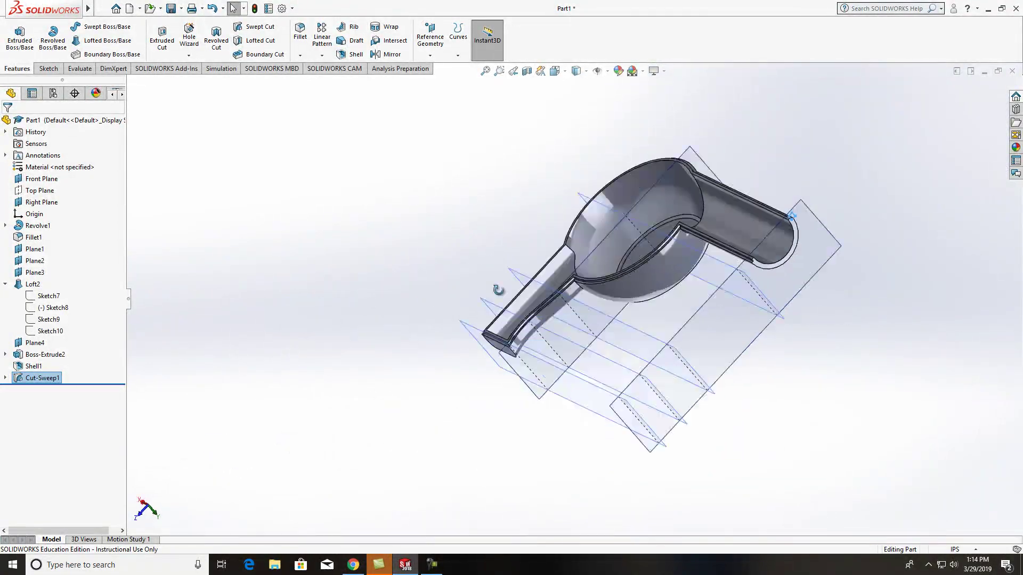